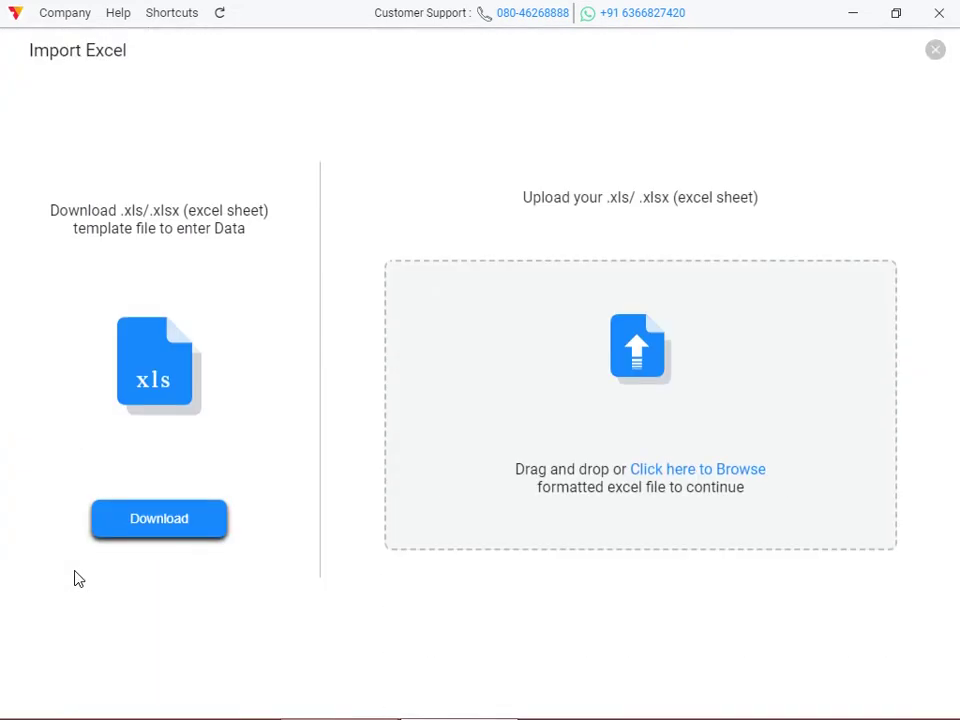
# - Download the items import template to the Desktop as Import Items Template.xlsx and close the folder window that opens
pyautogui.click(175, 533)
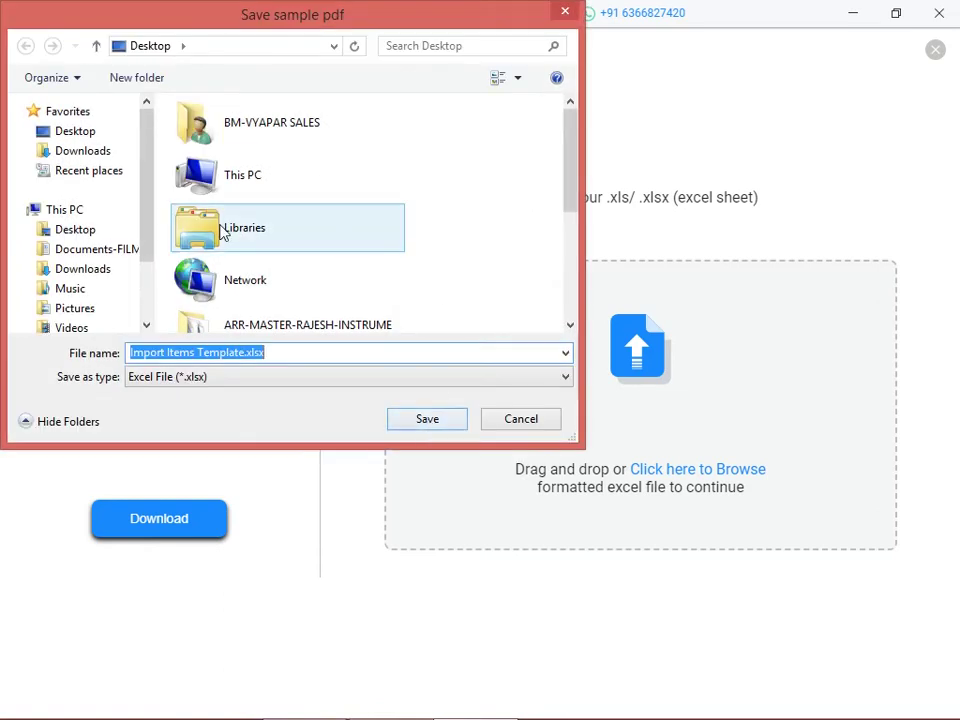
pyautogui.click(104, 137)
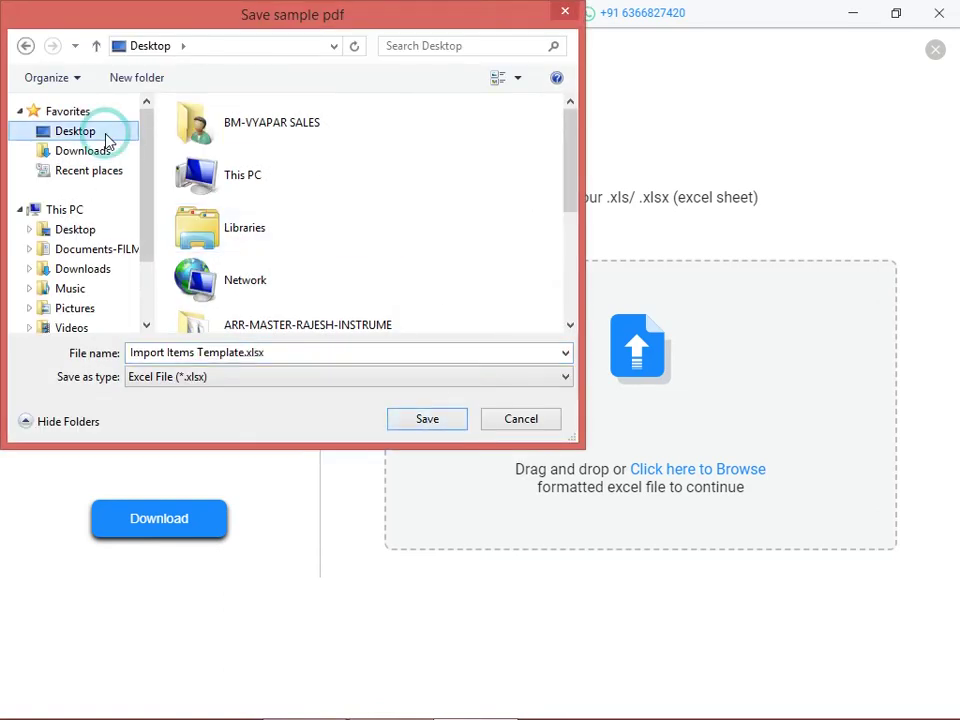
pyautogui.click(447, 422)
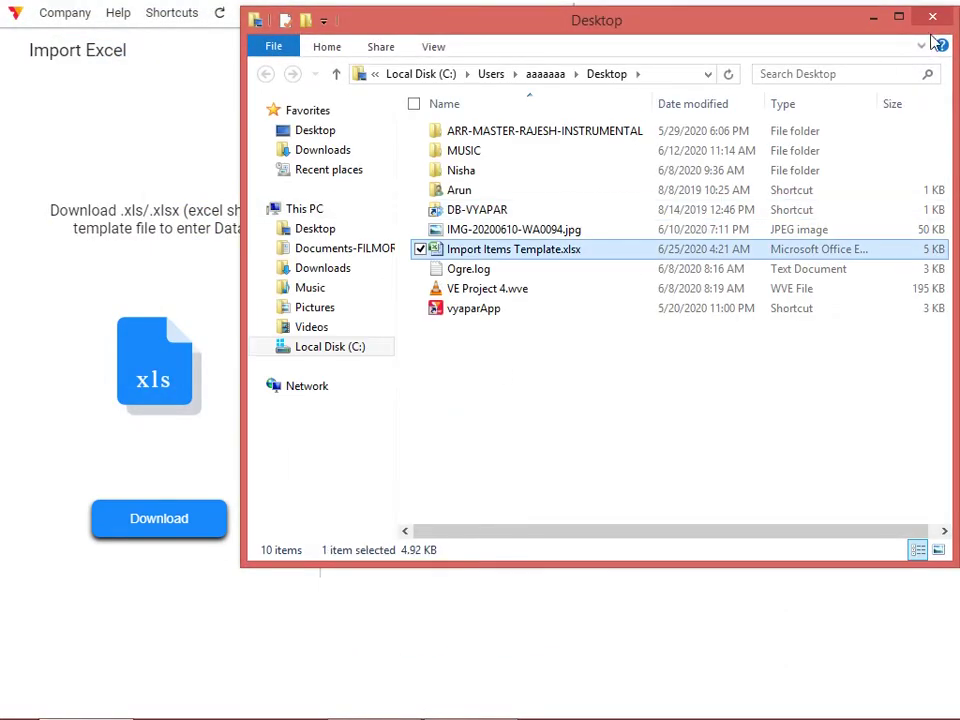
pyautogui.click(933, 17)
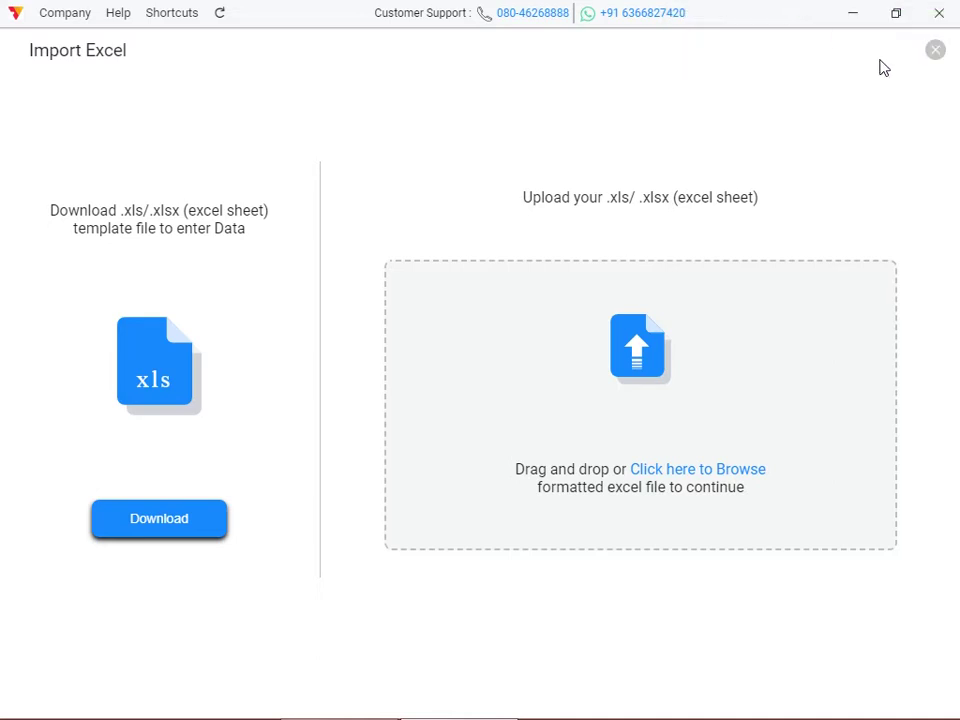
# - Switch to importing parties and download its template to the Desktop as Import Parties Template.xlsx, closing the folder window that opens
pyautogui.click(934, 52)
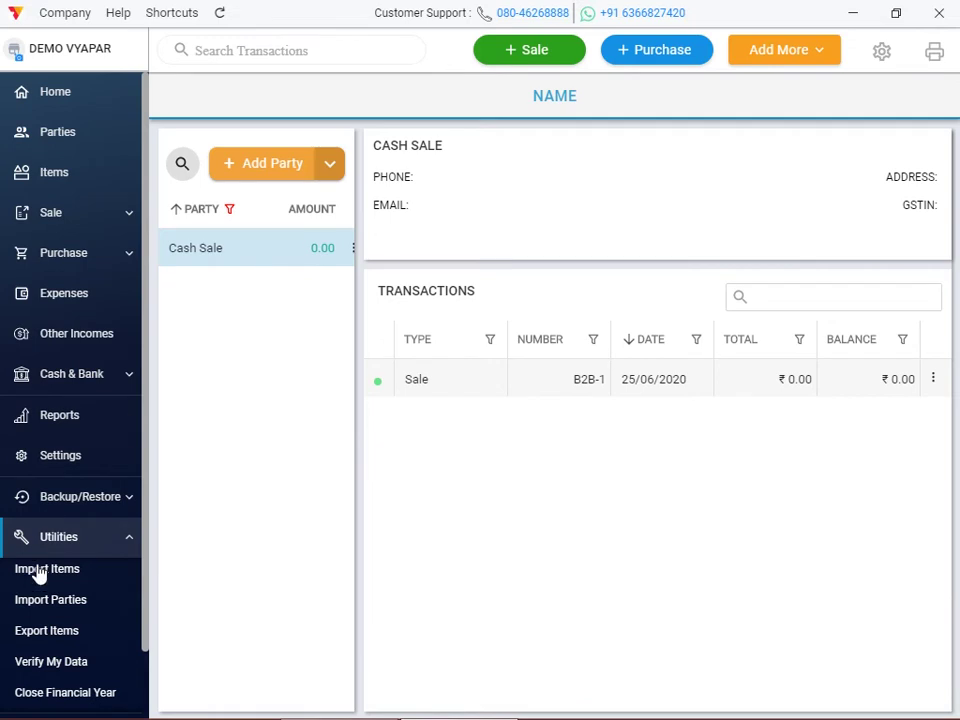
pyautogui.click(42, 602)
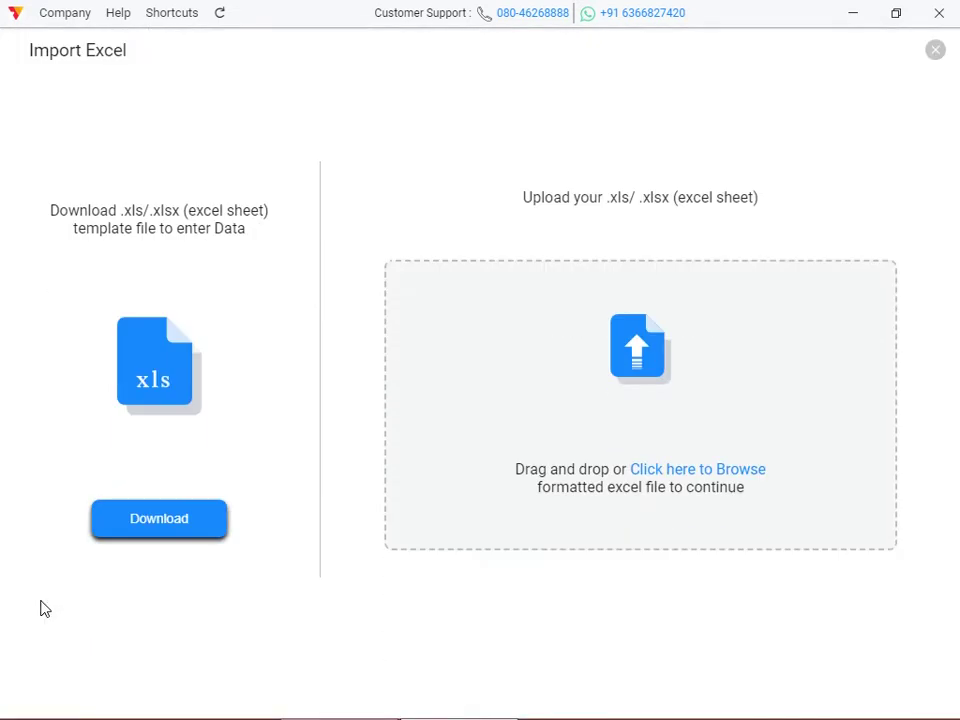
pyautogui.click(154, 532)
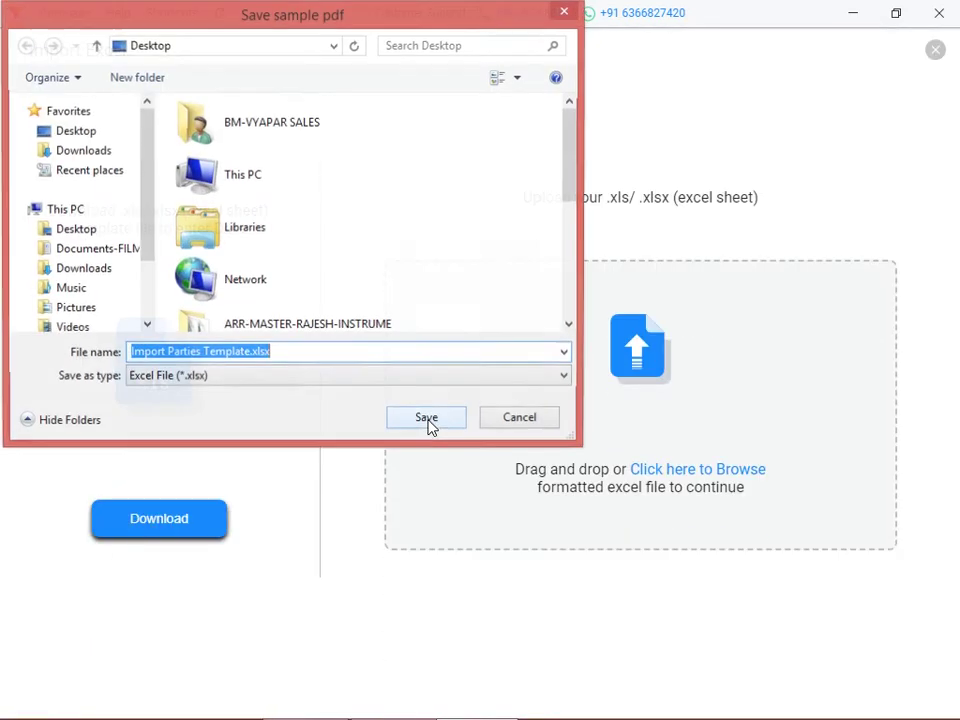
pyautogui.click(93, 149)
pyautogui.click(66, 132)
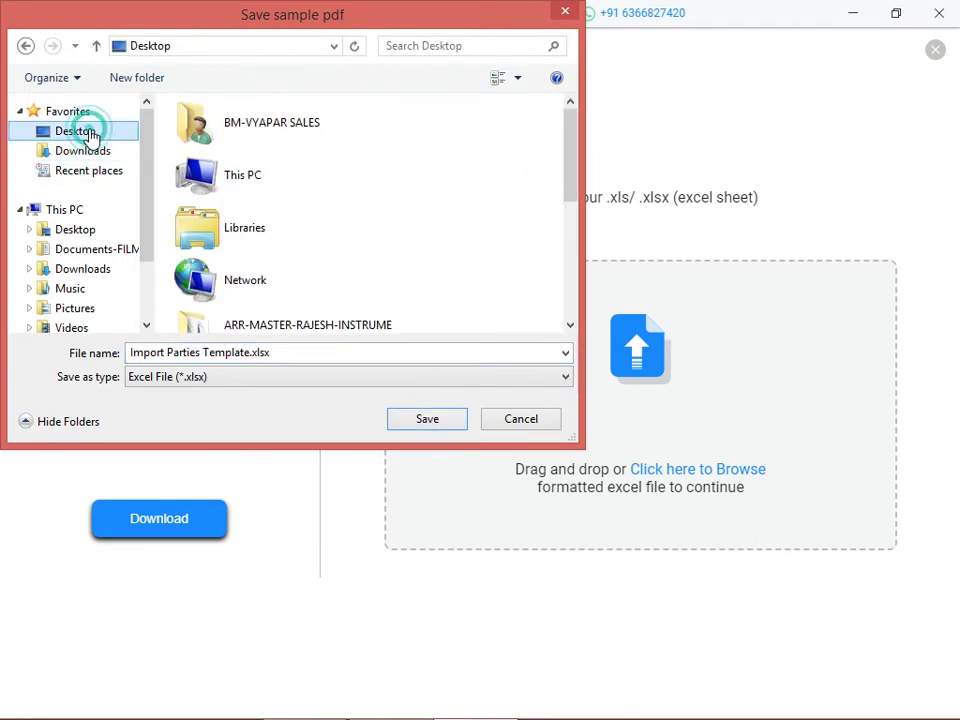
pyautogui.click(426, 420)
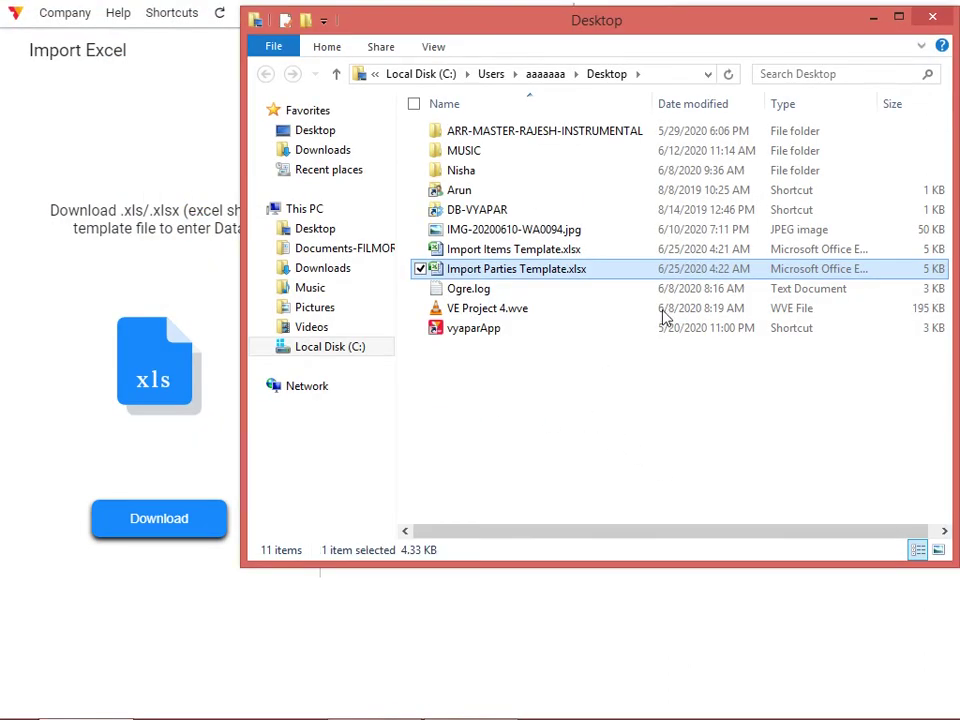
pyautogui.click(930, 19)
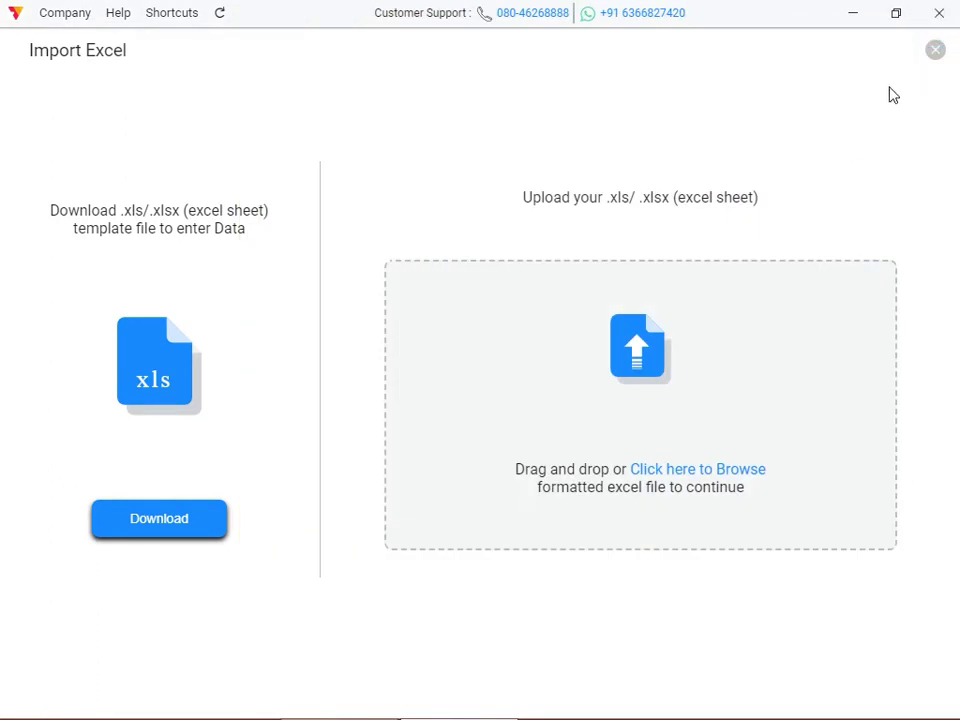
# - Open Import Items Template.xlsx from the desktop in Excel and clear the sample item names and item codes in rows 2 to 8
pyautogui.click(858, 26)
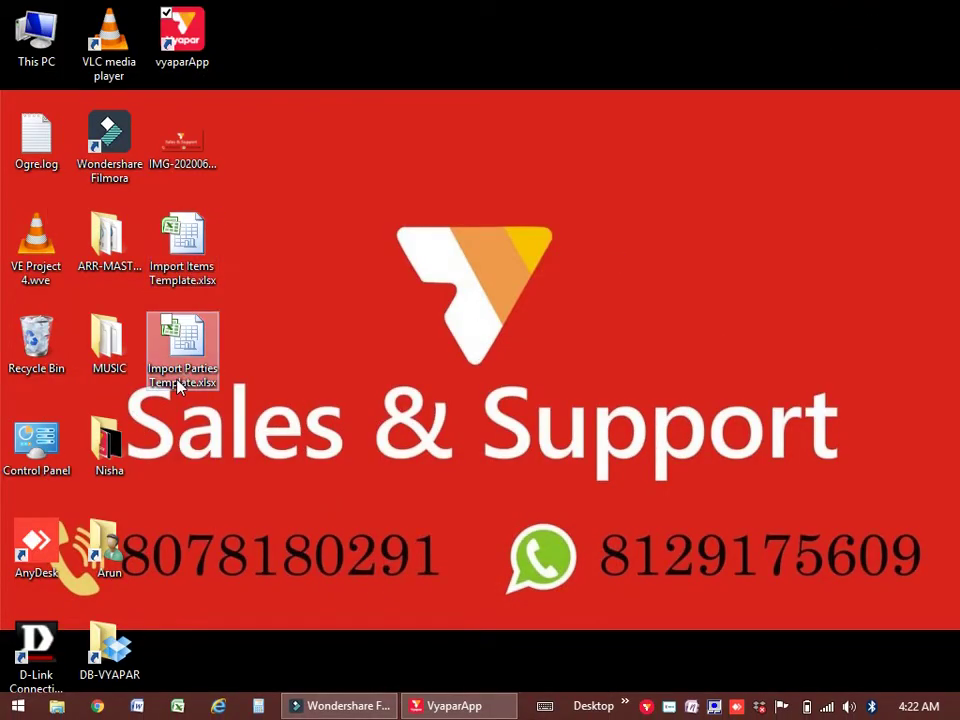
pyautogui.doubleClick(187, 257)
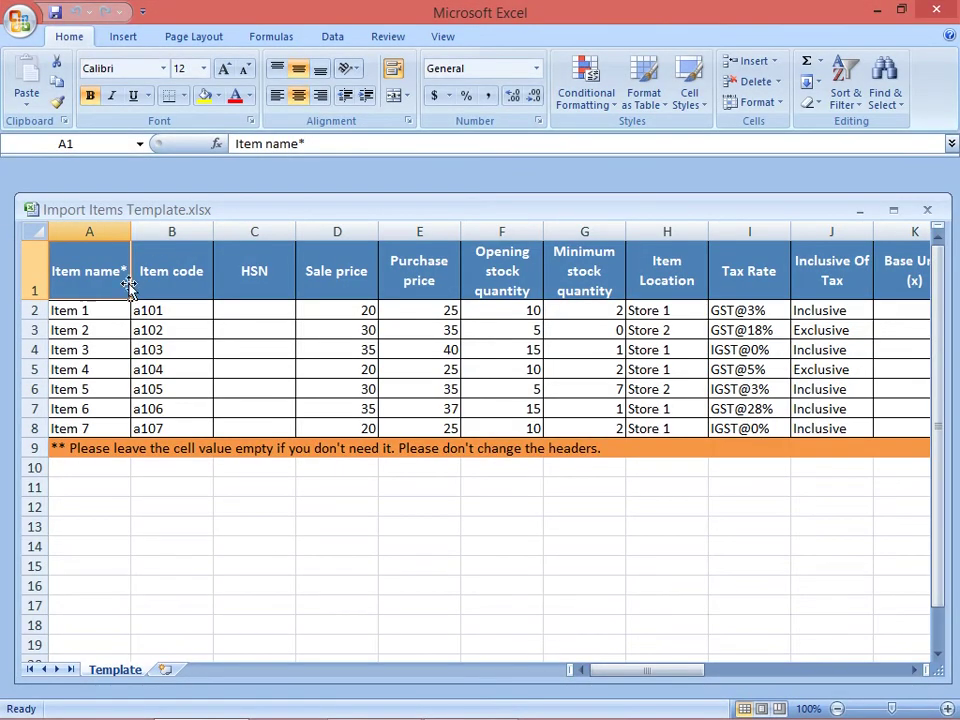
pyautogui.moveTo(104, 311); pyautogui.dragTo(98, 421)
pyautogui.press('Delete')
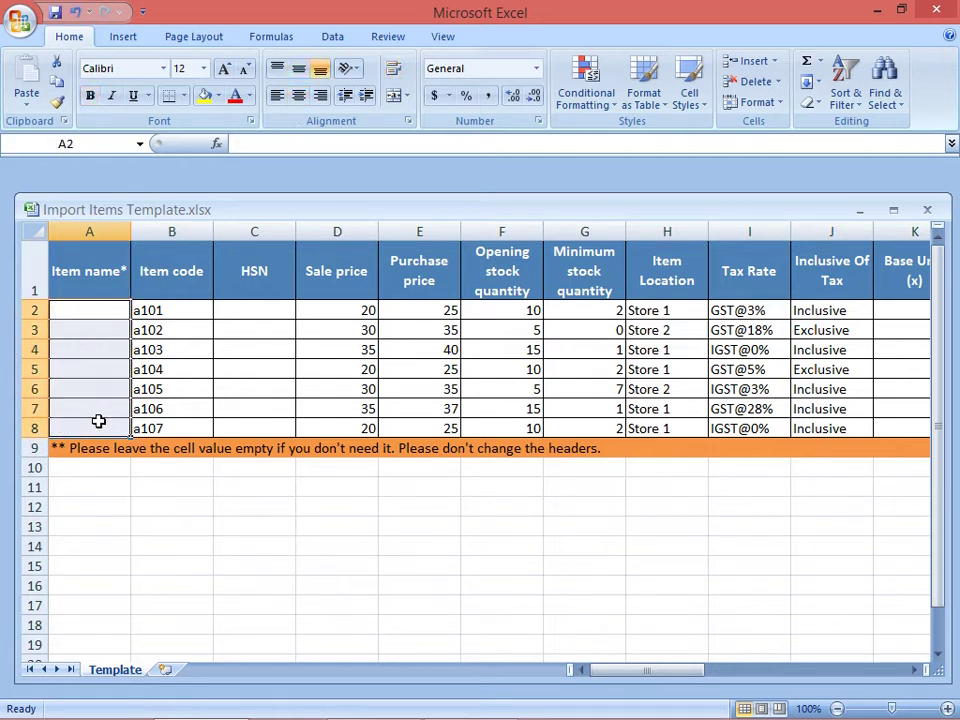
pyautogui.moveTo(171, 316); pyautogui.dragTo(167, 422)
pyautogui.press('Delete')
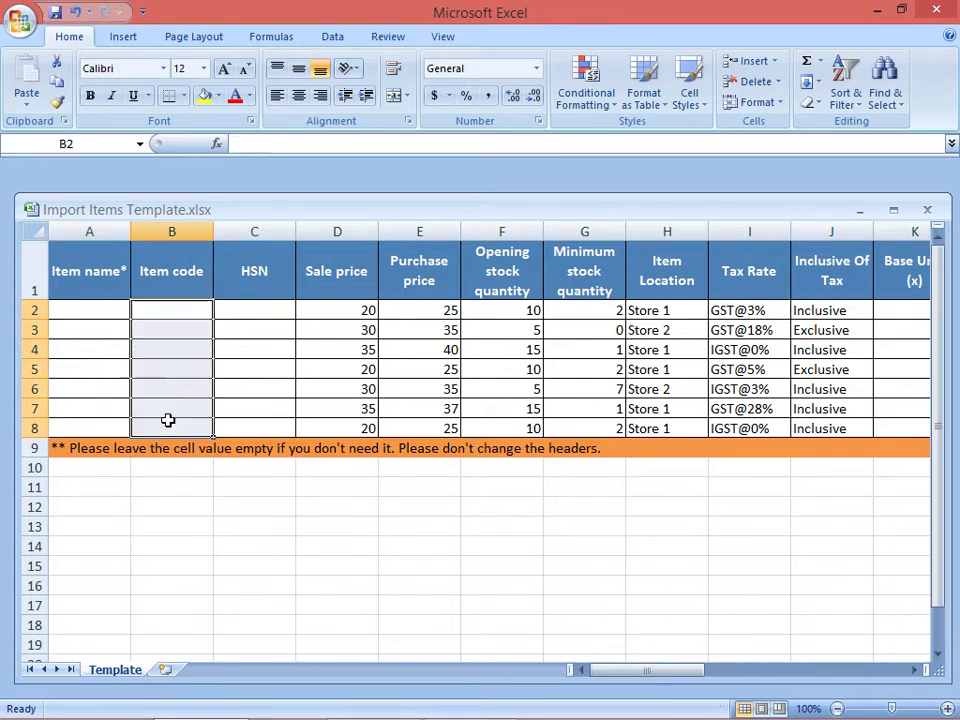
# - Clear the sample sale prices, purchase prices and opening stock quantities in rows 2 to 8
pyautogui.moveTo(350, 312); pyautogui.dragTo(370, 428)
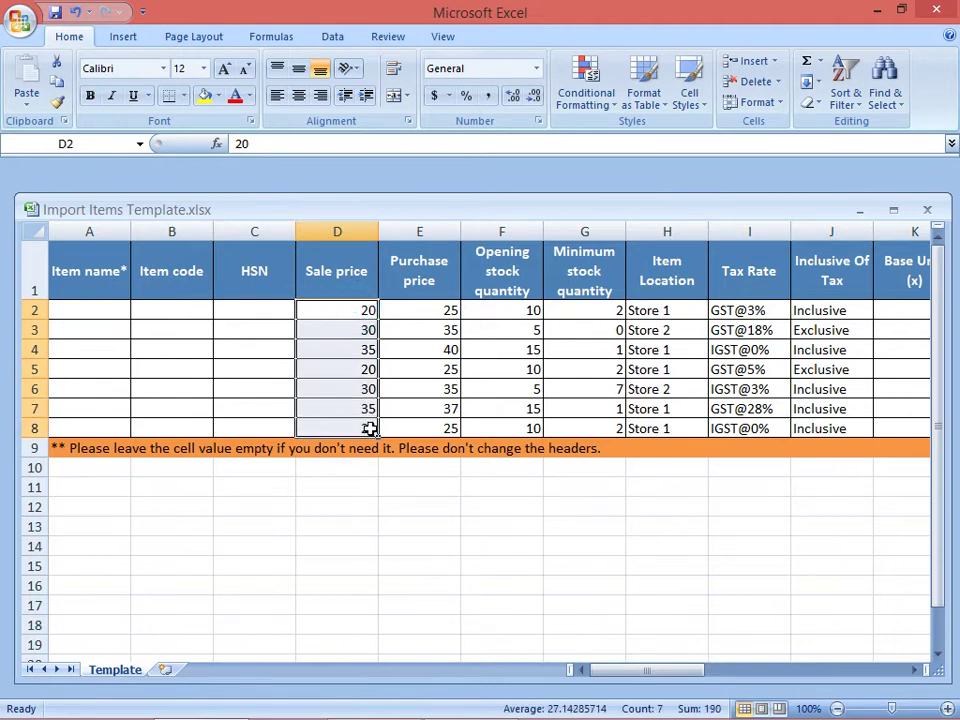
pyautogui.press('Delete')
pyautogui.click(444, 306)
pyautogui.moveTo(444, 306); pyautogui.dragTo(452, 424)
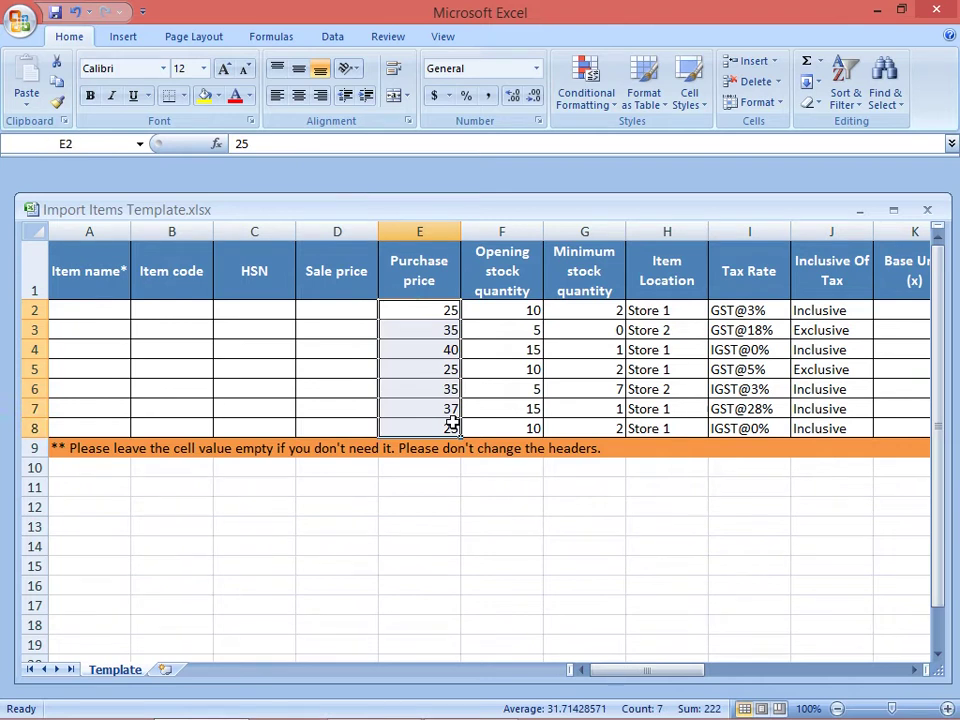
pyautogui.press('Delete')
pyautogui.moveTo(527, 313); pyautogui.dragTo(542, 432)
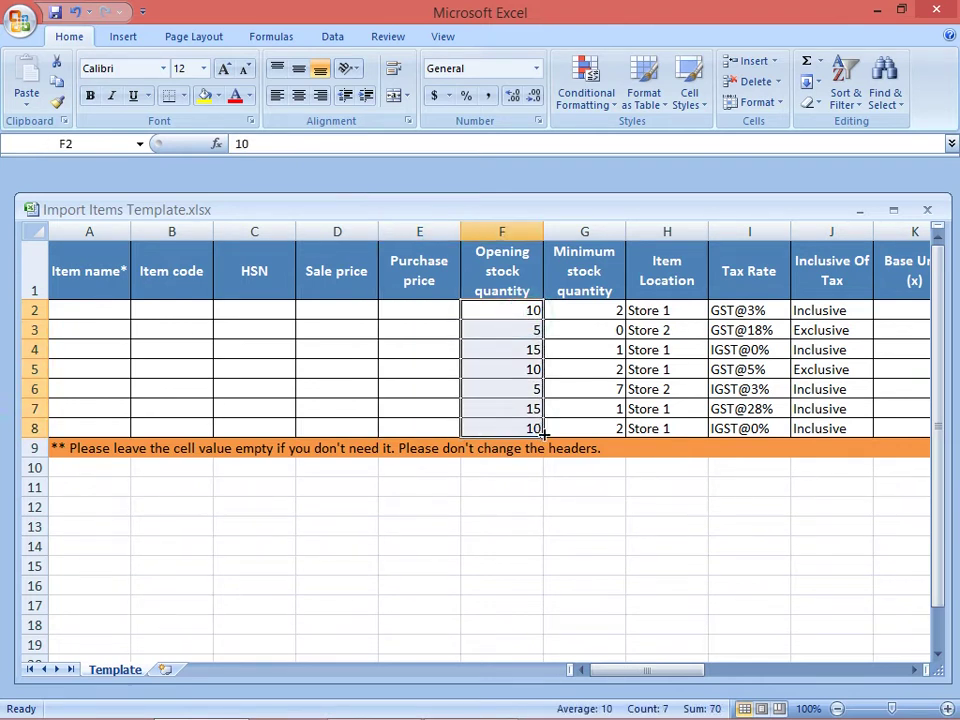
pyautogui.press('Delete')
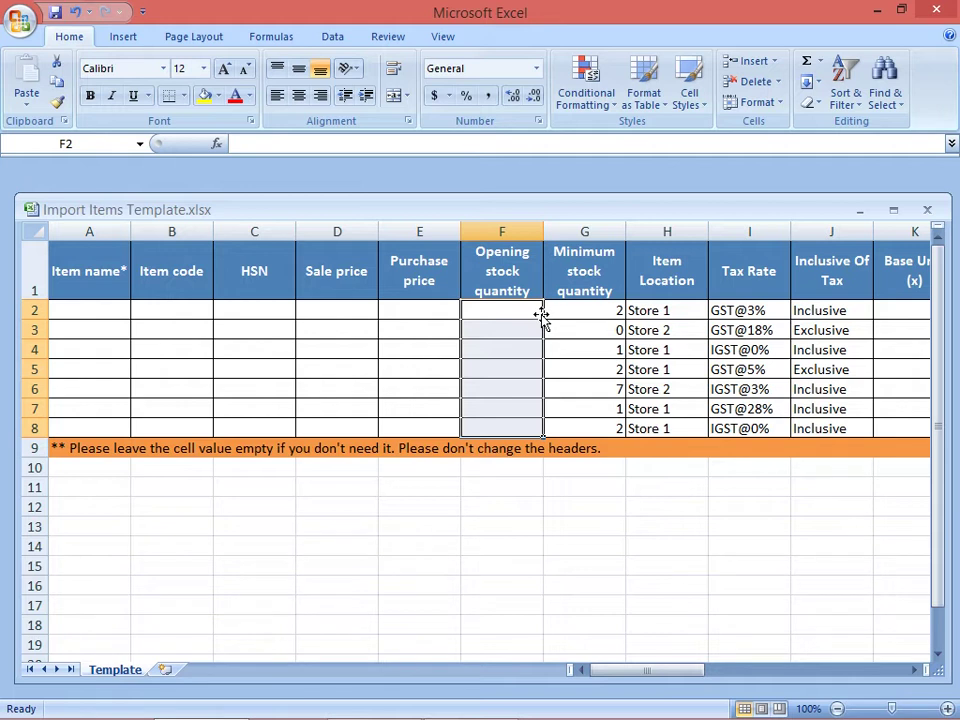
# - Set the item location in cell H2 to SHOP
pyautogui.click(593, 315)
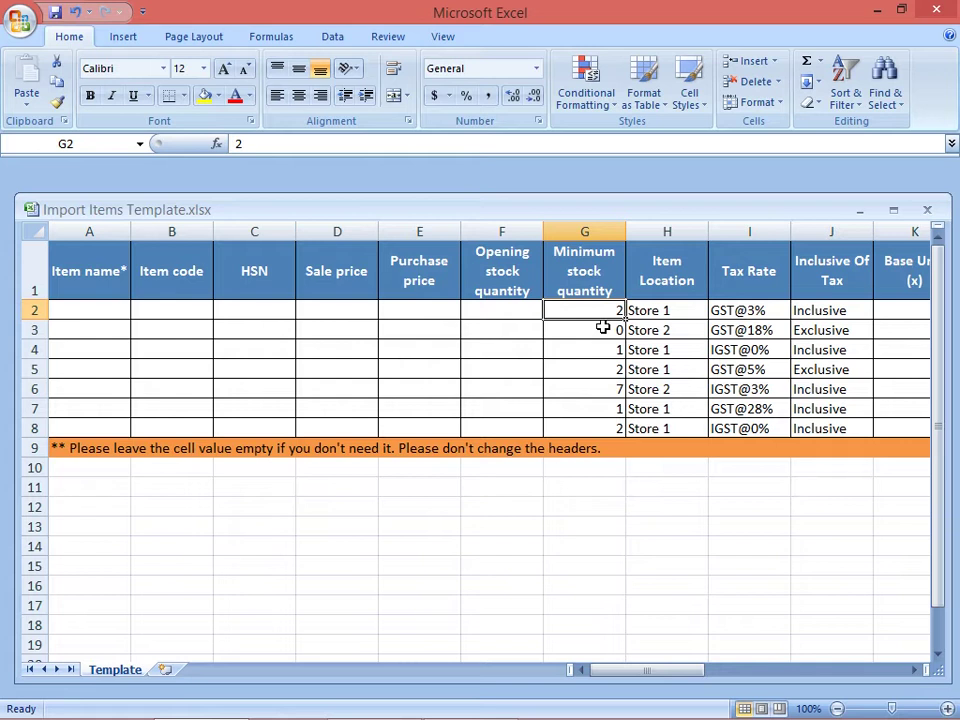
pyautogui.click(663, 315)
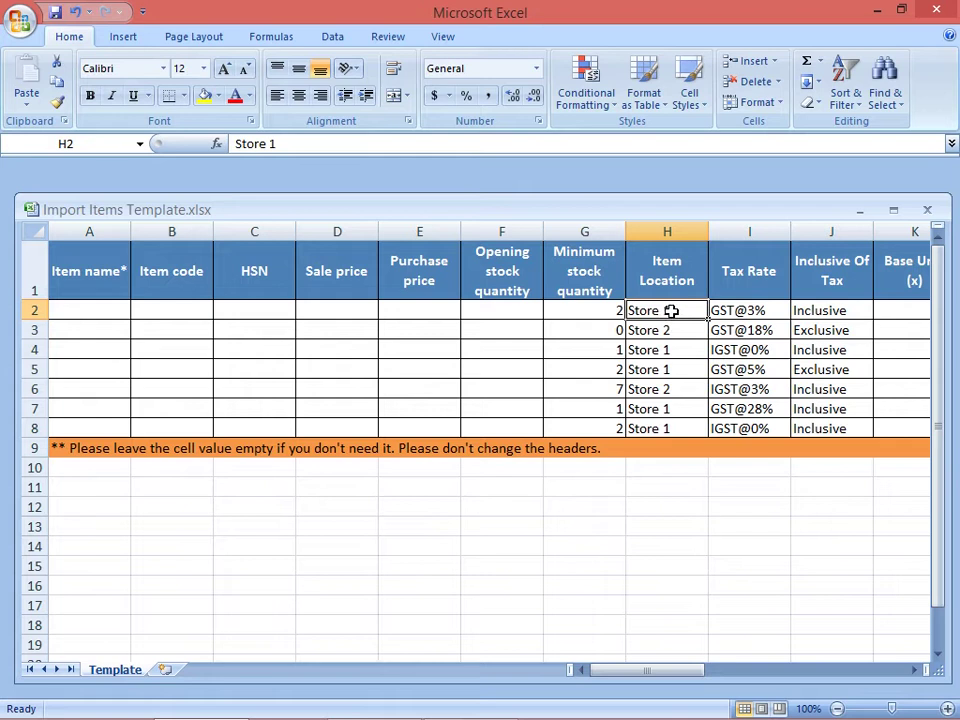
pyautogui.write('S')
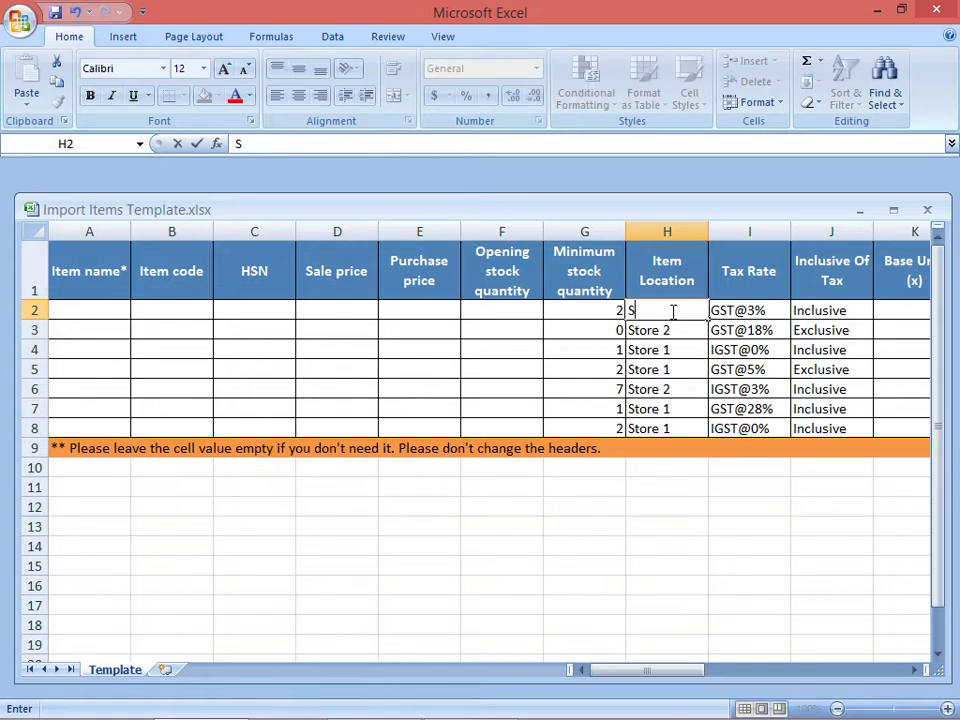
pyautogui.write('HOP')
# - Review the tax rate options available for cell I2, including the GST, IGST and KFC rates
pyautogui.click(754, 310)
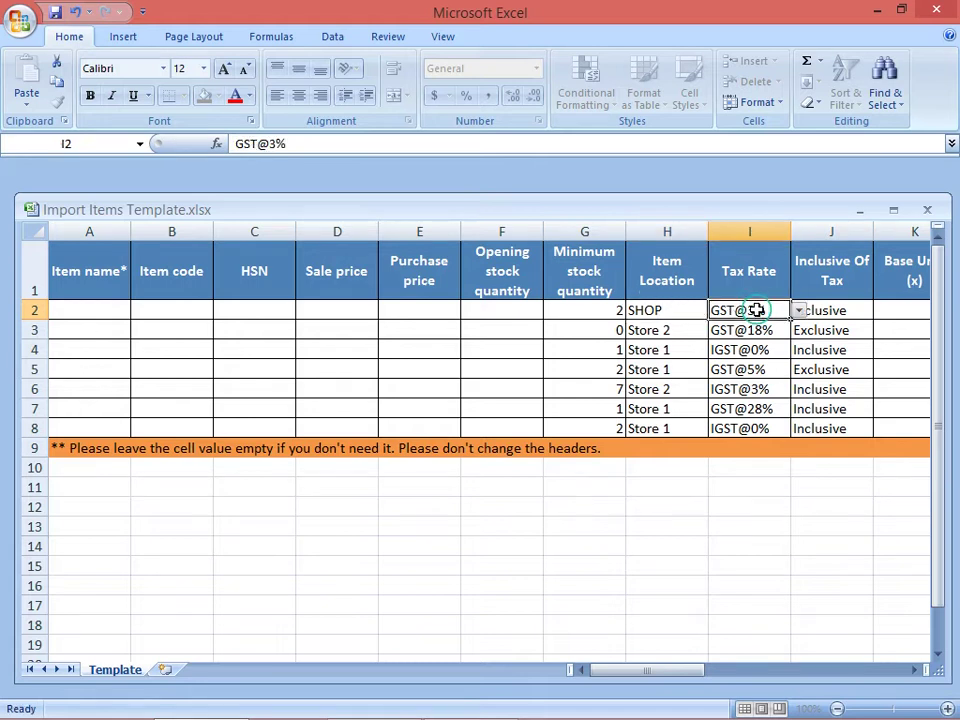
pyautogui.click(800, 311)
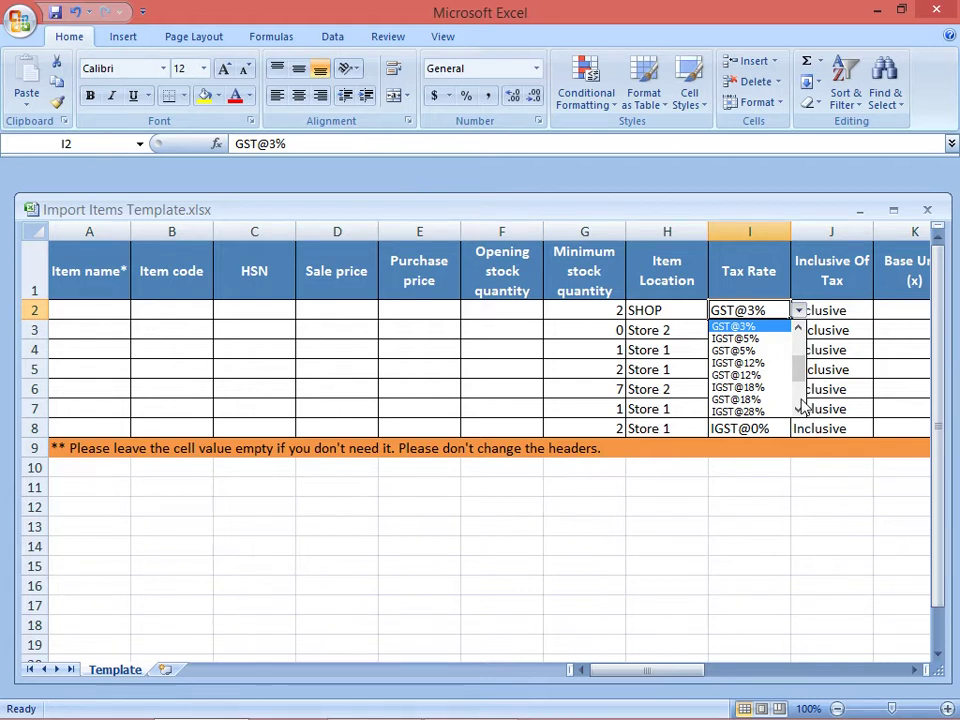
pyautogui.scroll(-2, 800, 405)
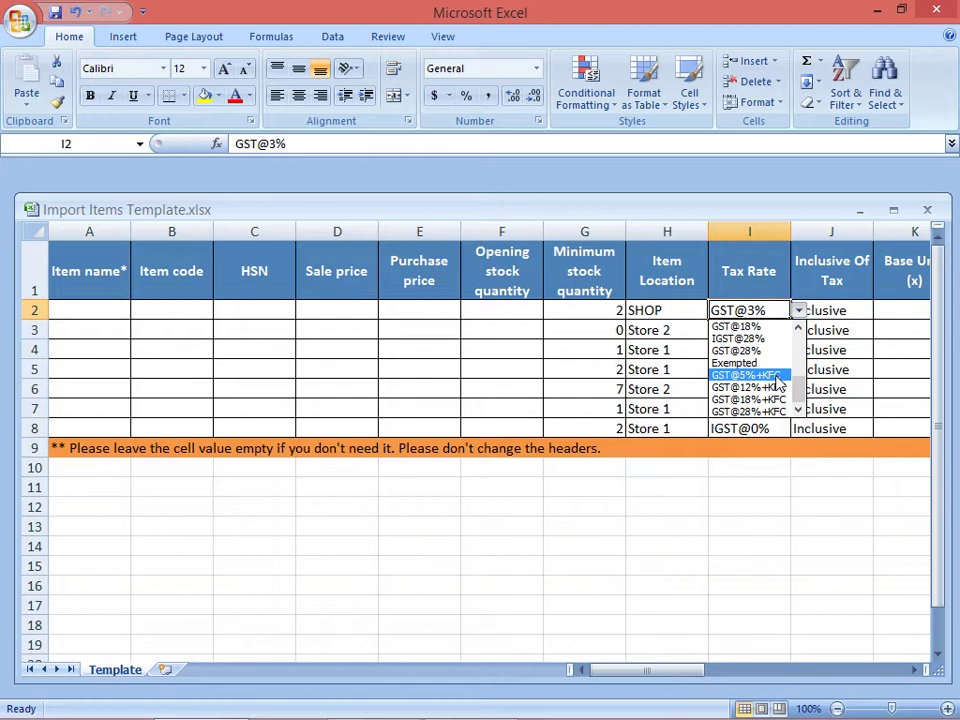
pyautogui.click(798, 352)
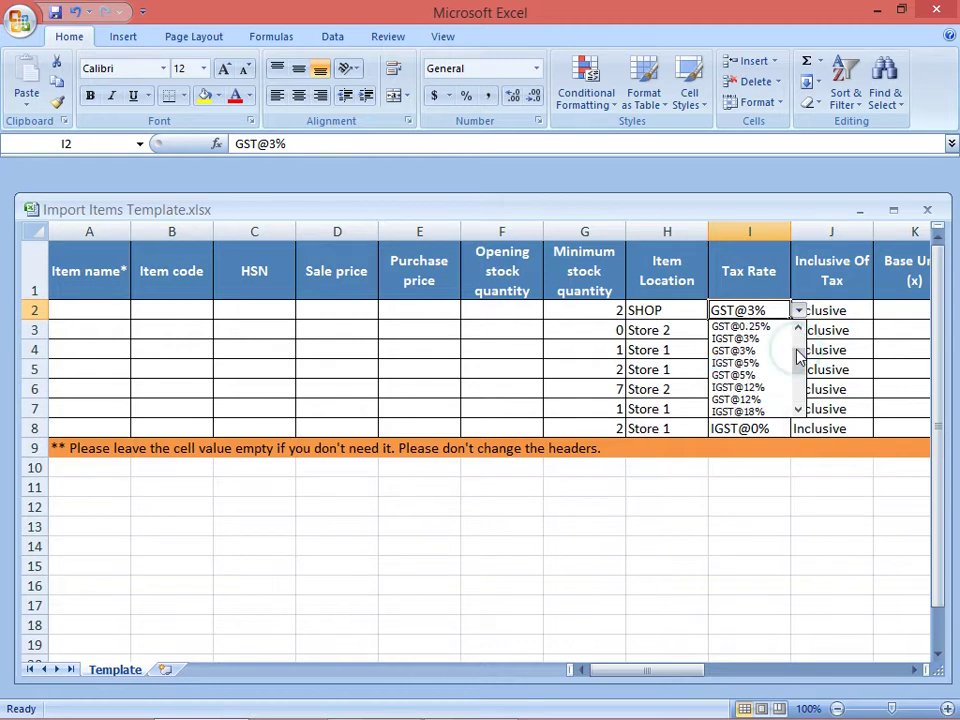
pyautogui.click(798, 337)
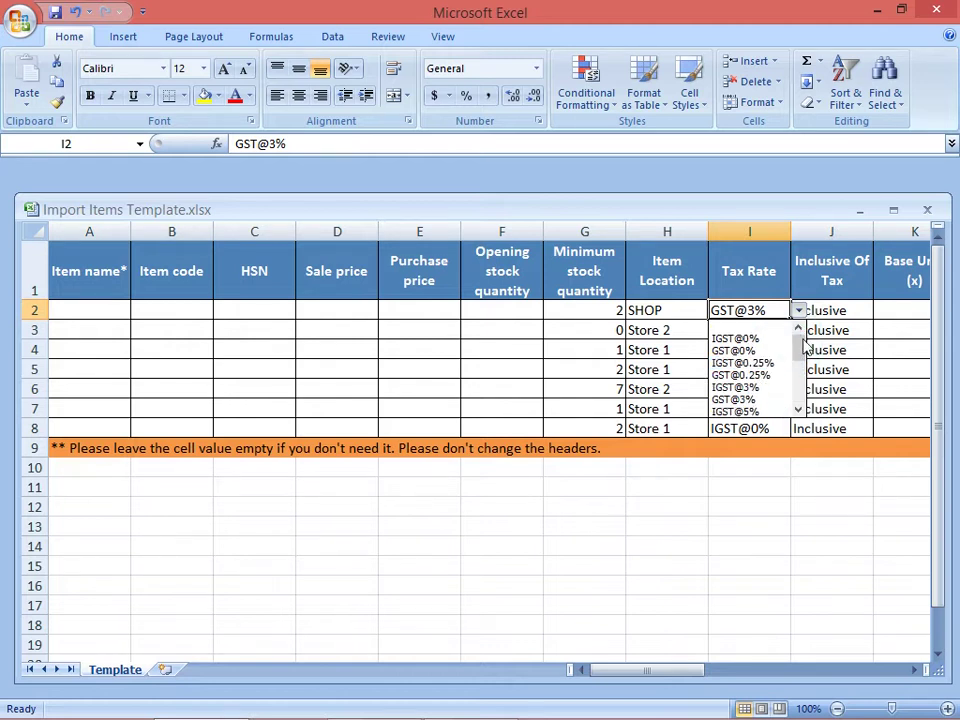
pyautogui.click(857, 312)
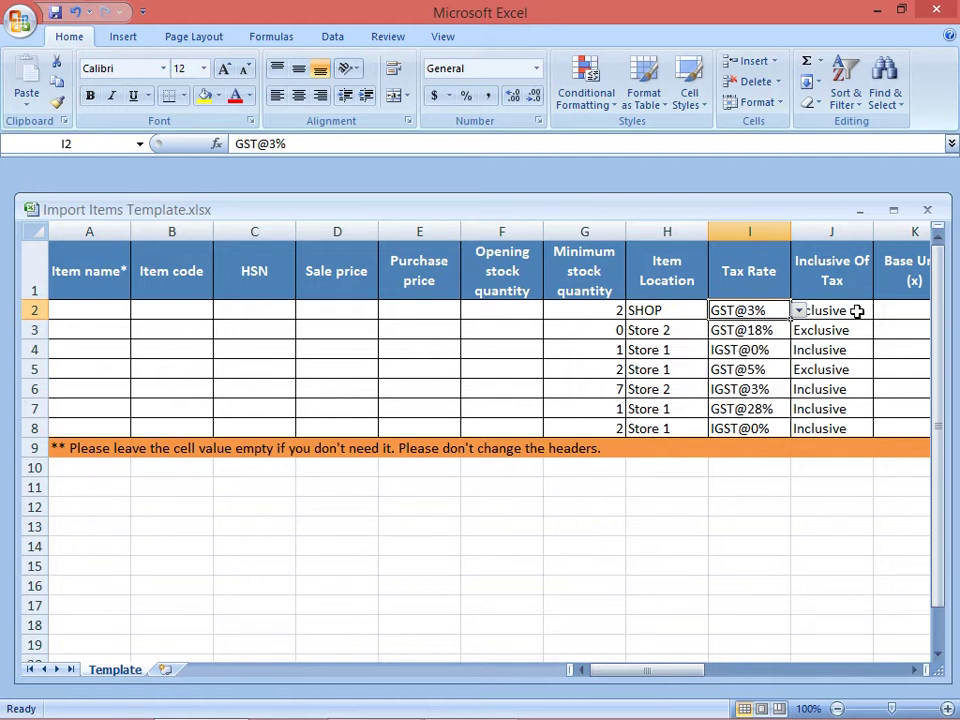
# - Set the Inclusive Of Tax value in cell J2 to Exclusive
pyautogui.click(857, 312)
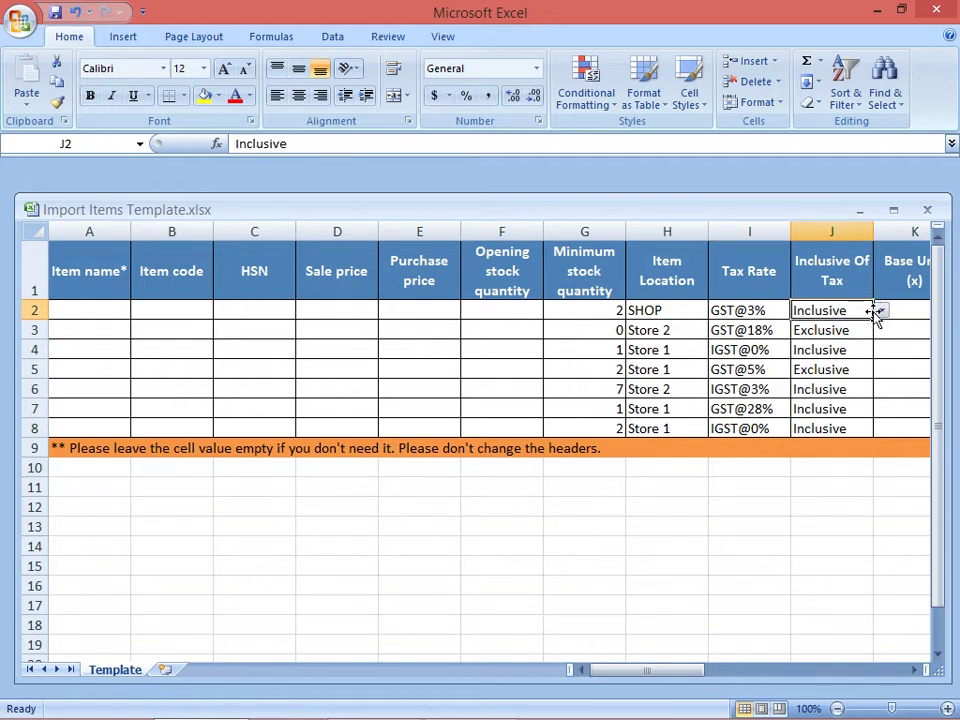
pyautogui.click(881, 313)
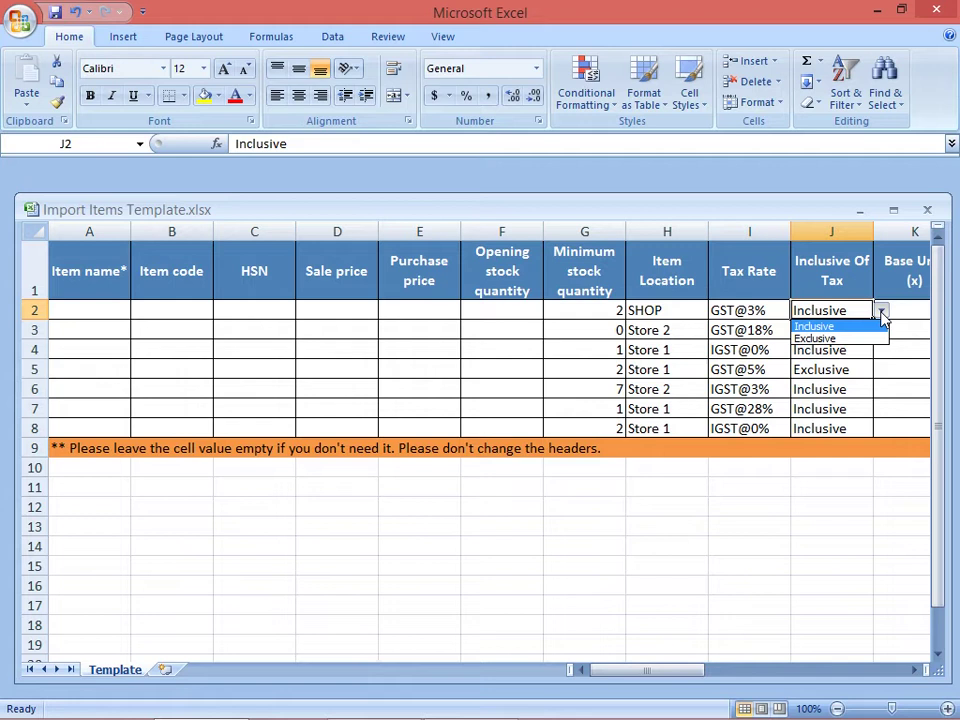
pyautogui.click(870, 337)
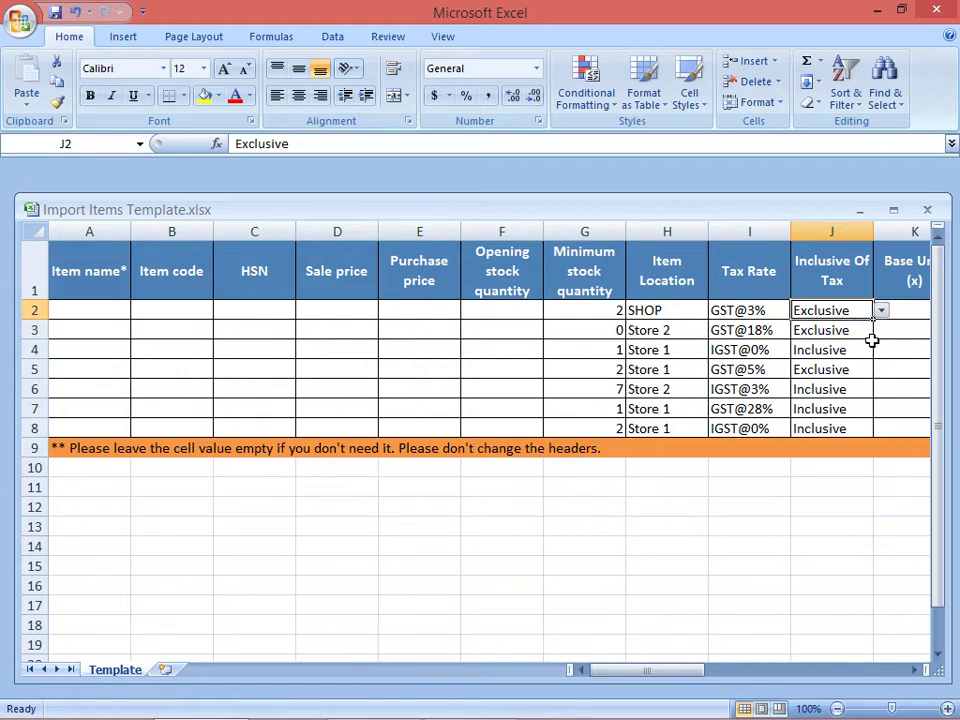
# - Enter KILOGRAM as the base unit and GRAM as the secondary unit in row 2
pyautogui.click(911, 671)
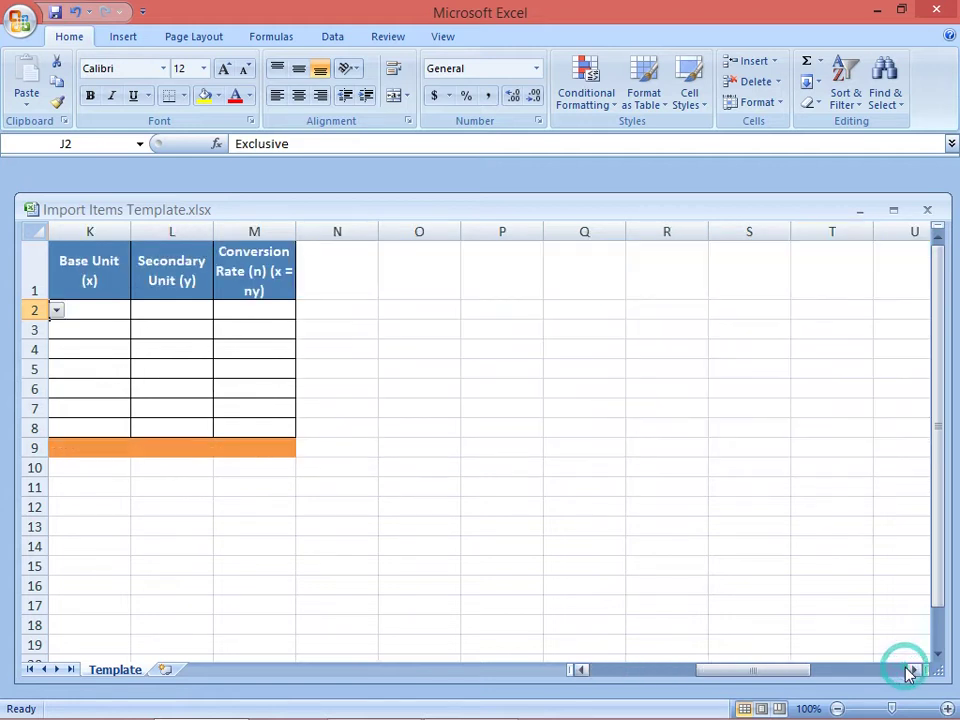
pyautogui.click(115, 310)
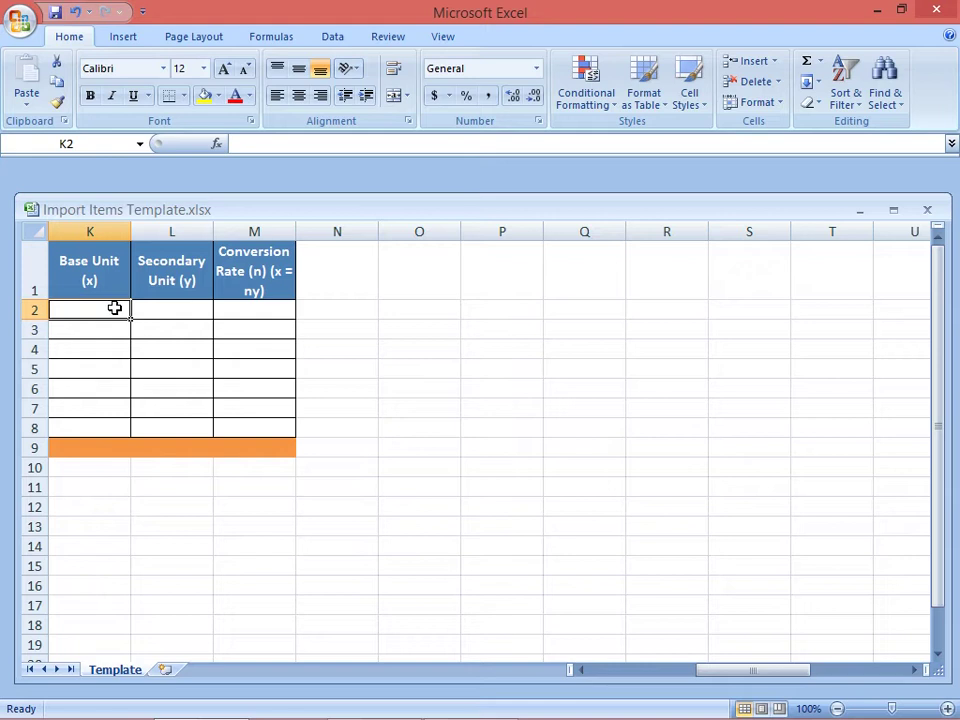
pyautogui.write('K')
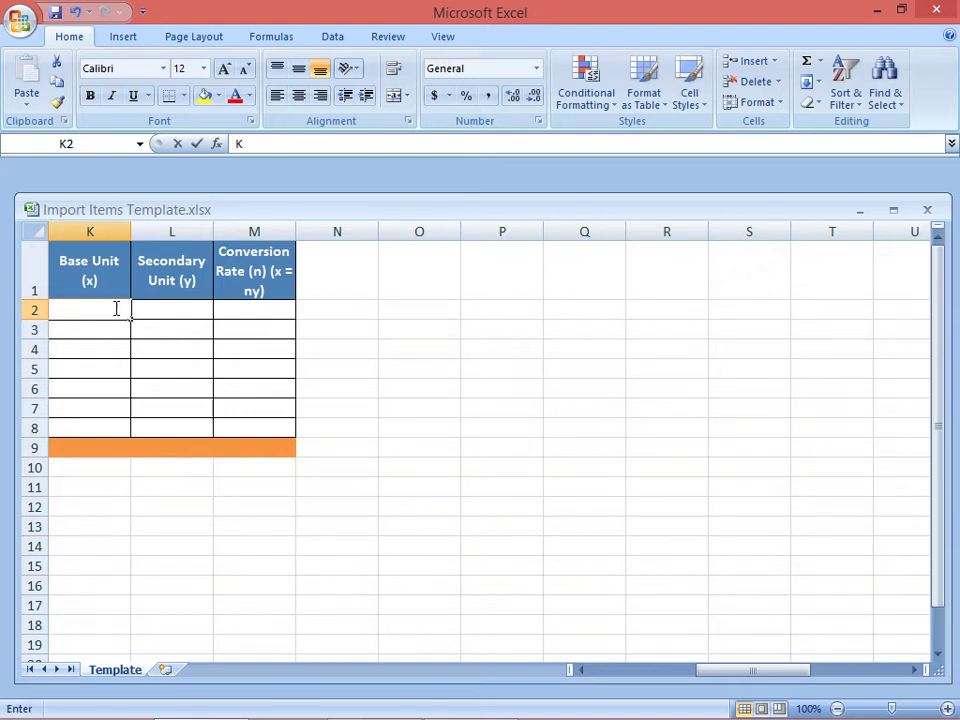
pyautogui.write('ILOGRAM')
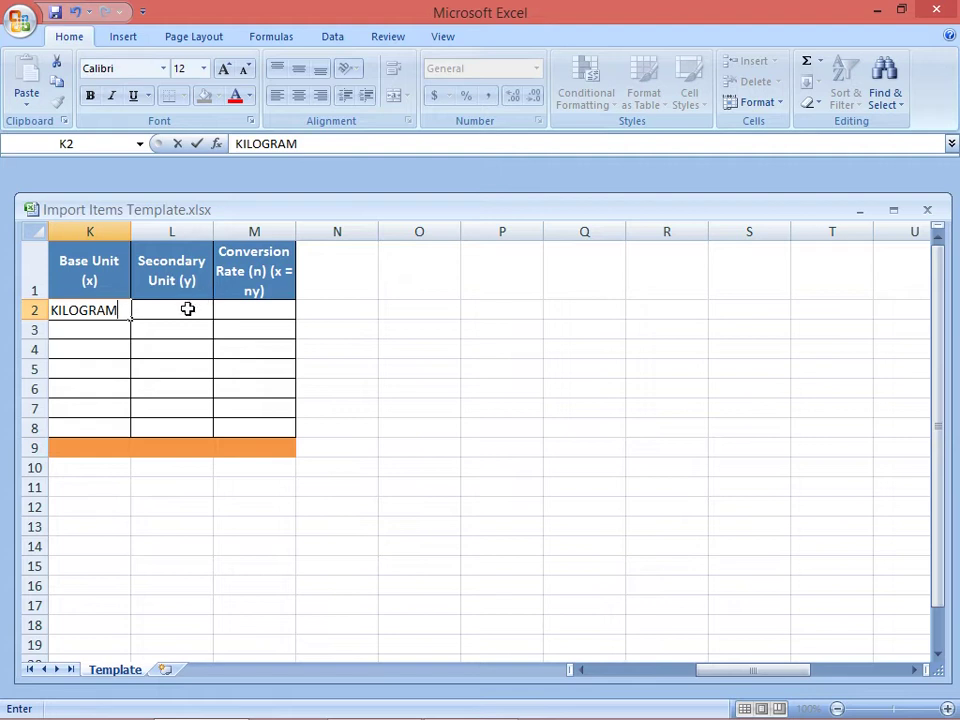
pyautogui.click(188, 309)
pyautogui.write('GRAM')
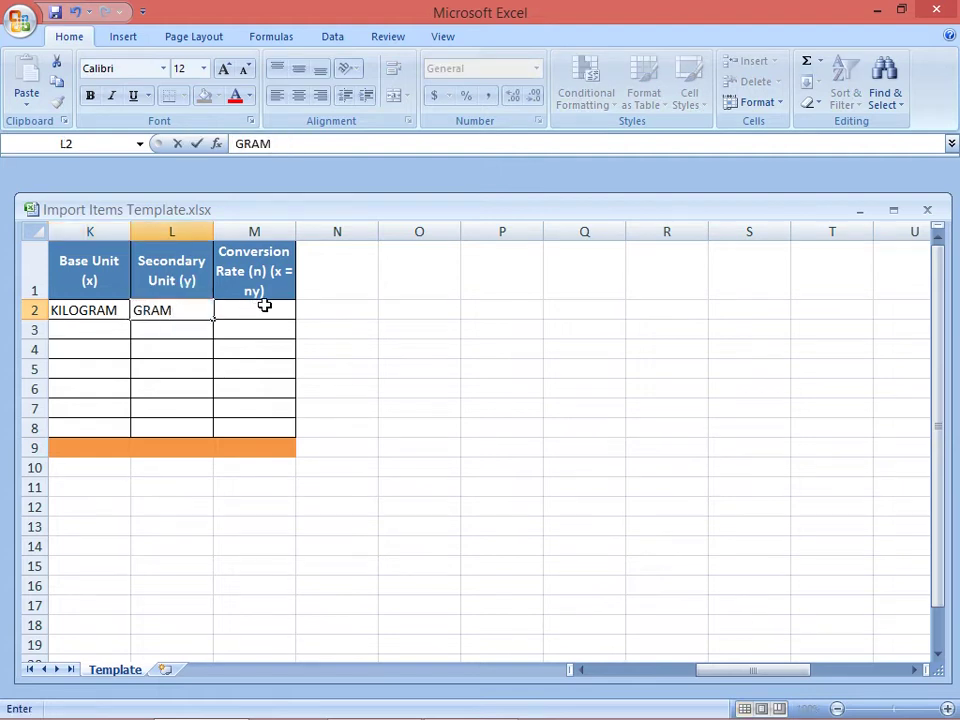
# - Set the conversion rate in row 2 to 1000 and enter PIECES and NOS as the base and secondary units in row 3
pyautogui.click(264, 310)
pyautogui.write('1000')
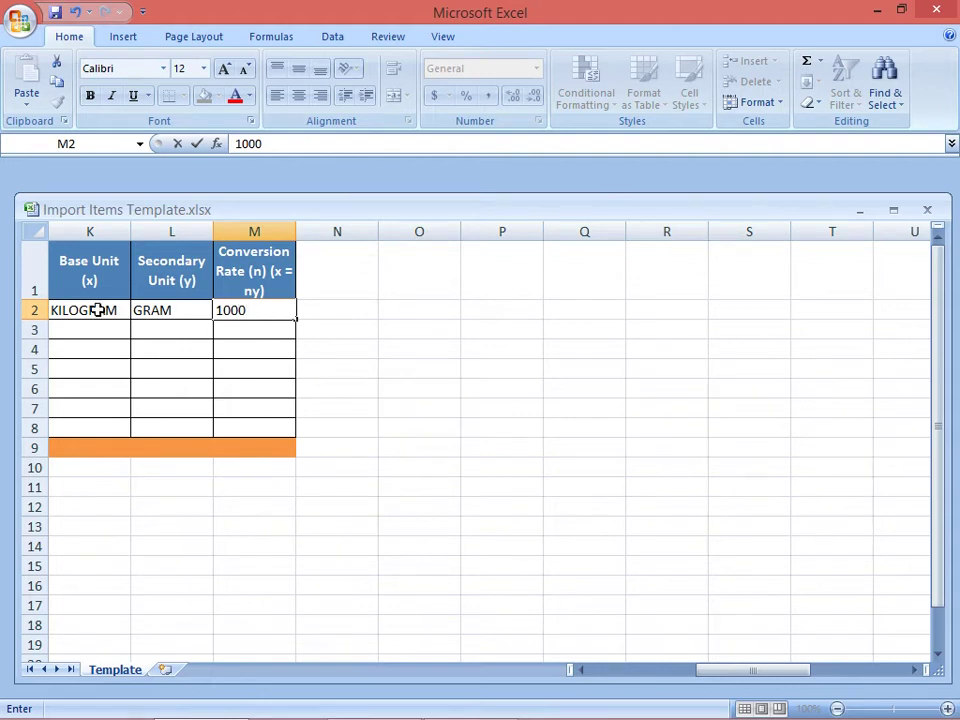
pyautogui.click(66, 332)
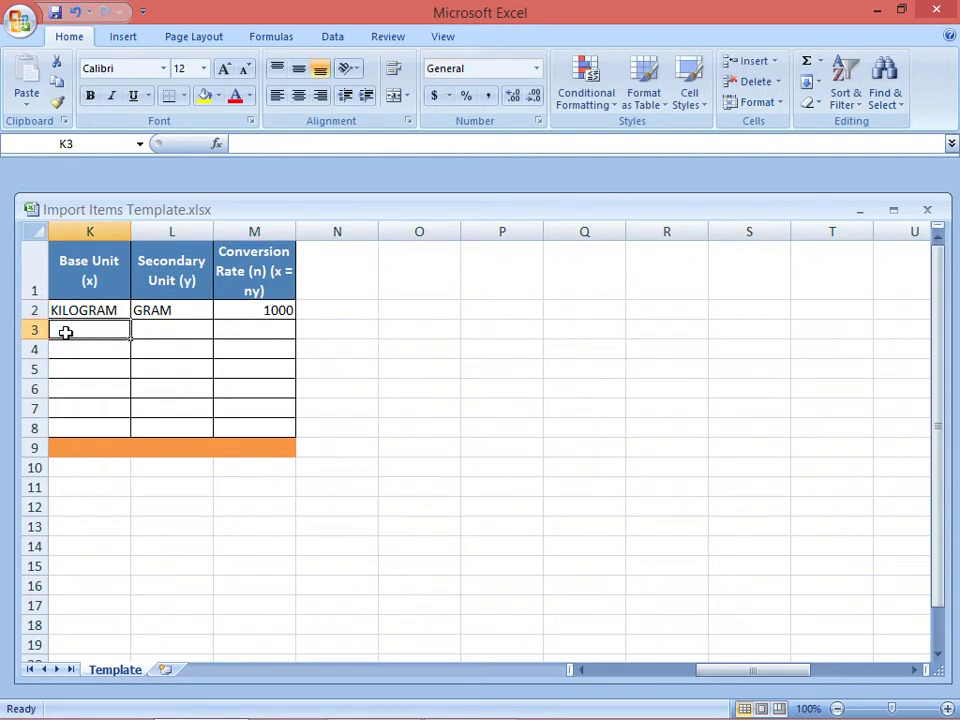
pyautogui.write('PIECES')
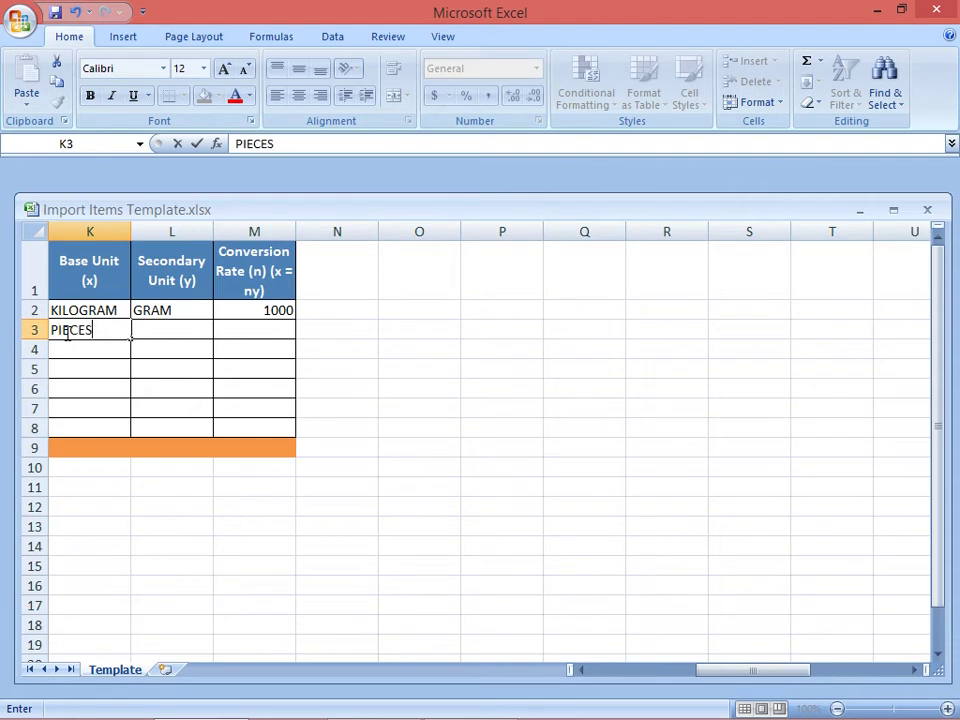
pyautogui.click(174, 330)
pyautogui.write('NOS')
# - Enter CARTON as the base unit in row 4 and set the conversion rate in row 3 to 1
pyautogui.click(100, 349)
pyautogui.write('CARTON')
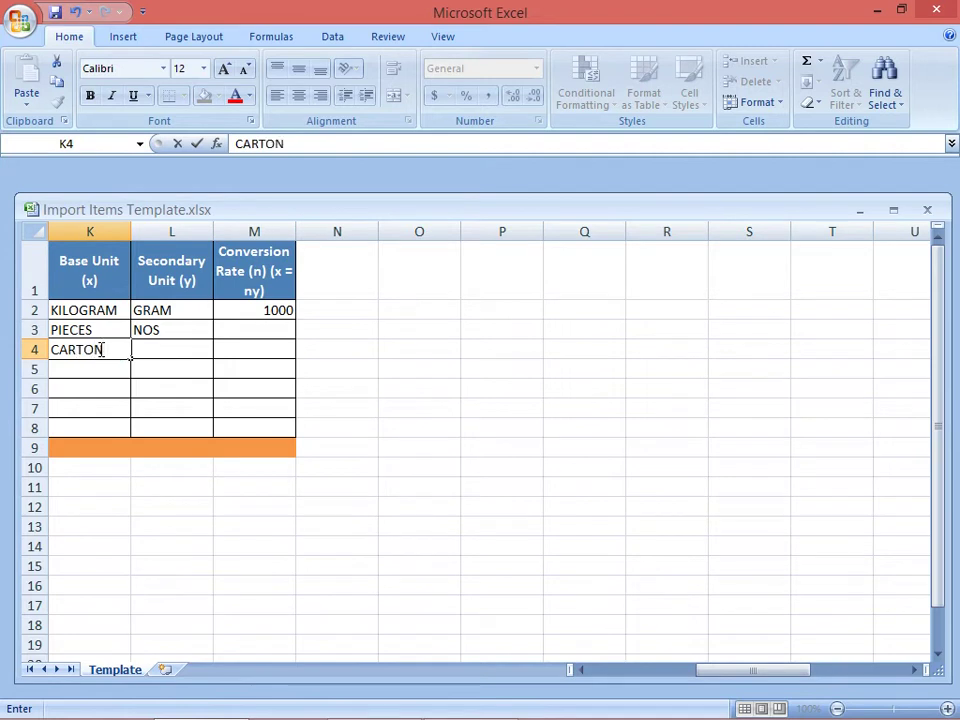
pyautogui.click(175, 346)
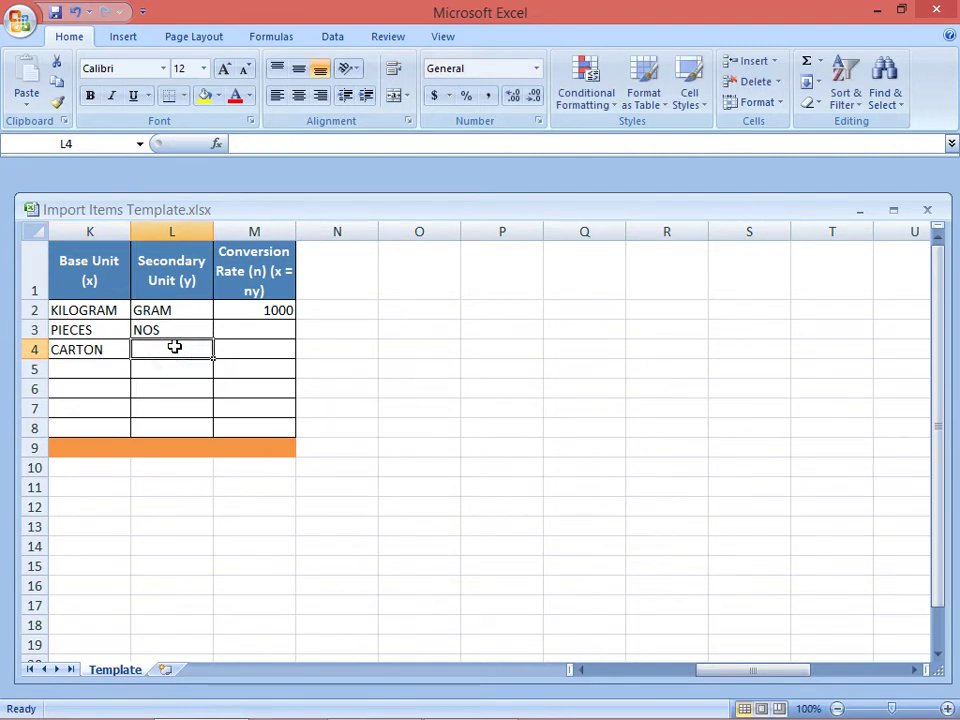
pyautogui.click(274, 334)
pyautogui.write('1')
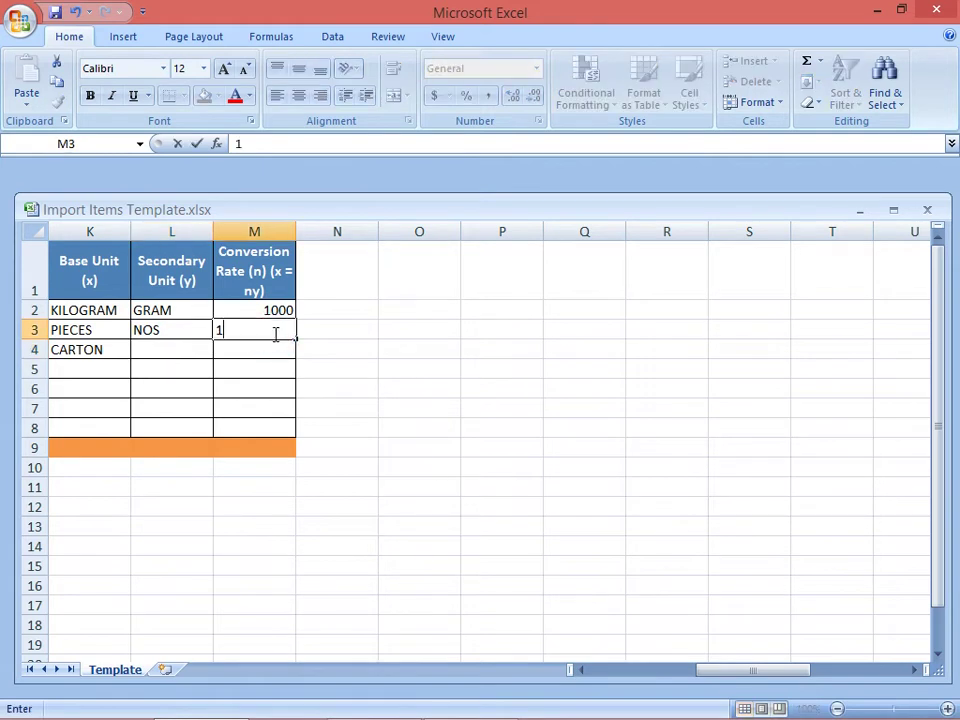
# - Enter PIECES as the secondary unit in row 4 with a conversion rate of 6
pyautogui.click(170, 358)
pyautogui.write('PI')
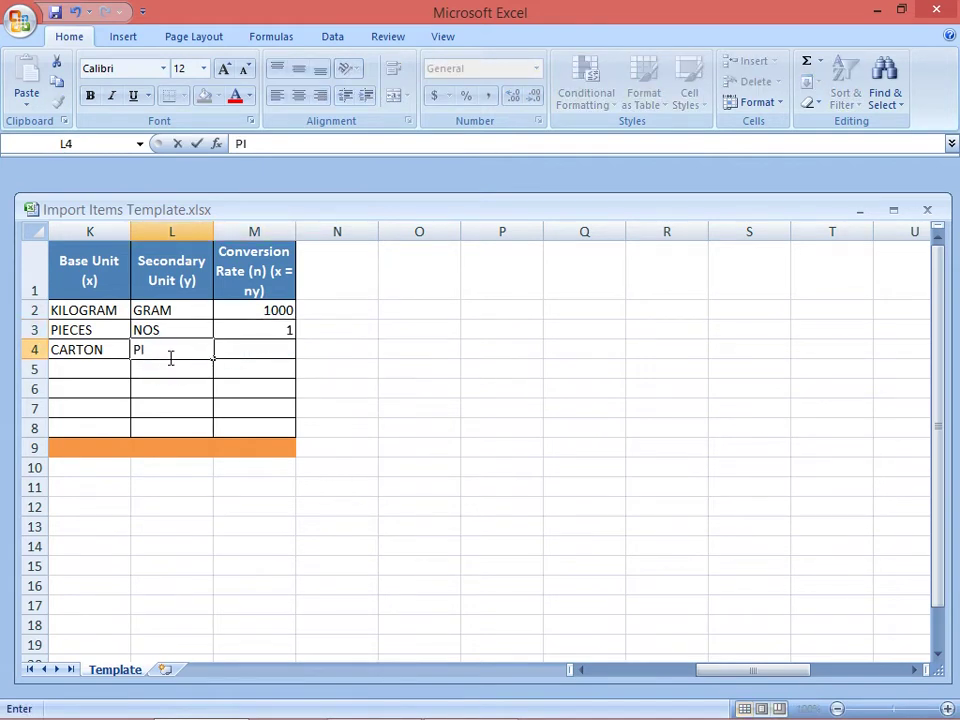
pyautogui.write('ECES')
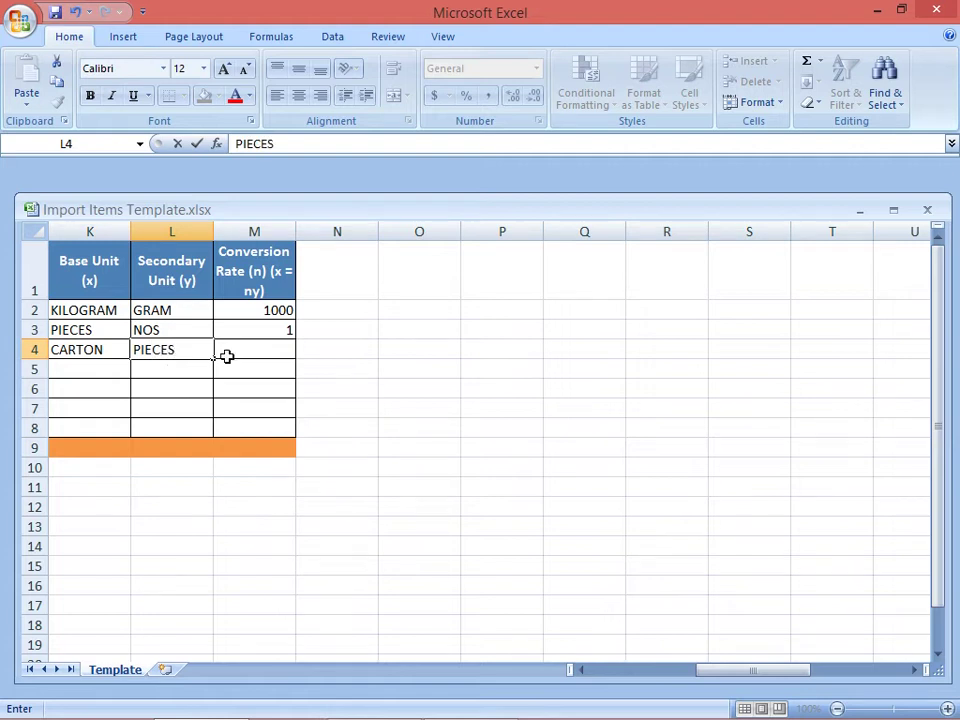
pyautogui.click(268, 356)
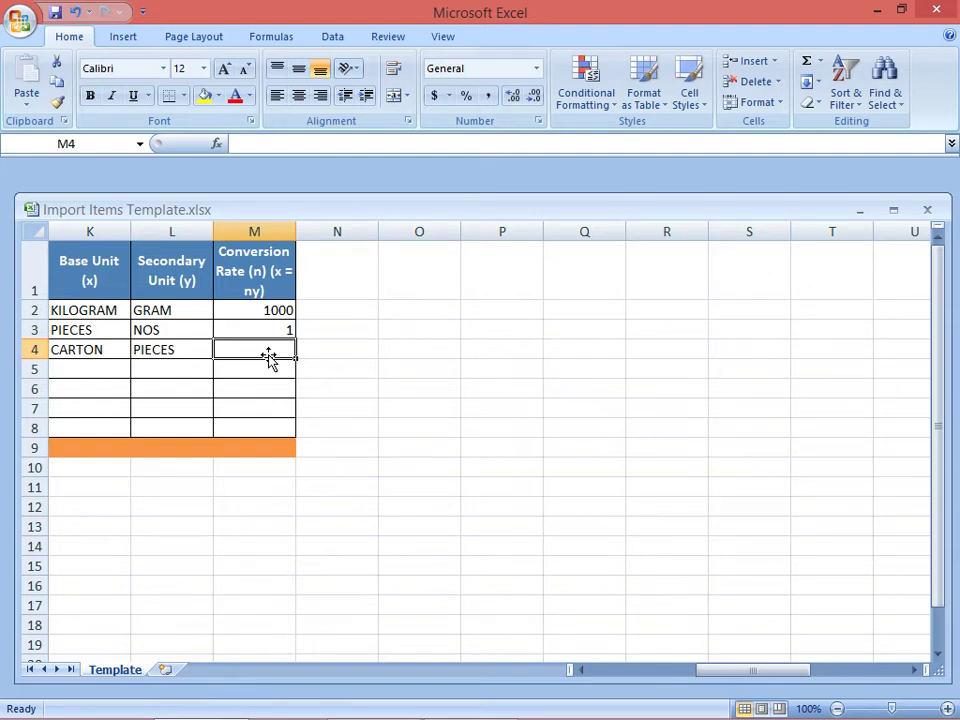
pyautogui.write('6')
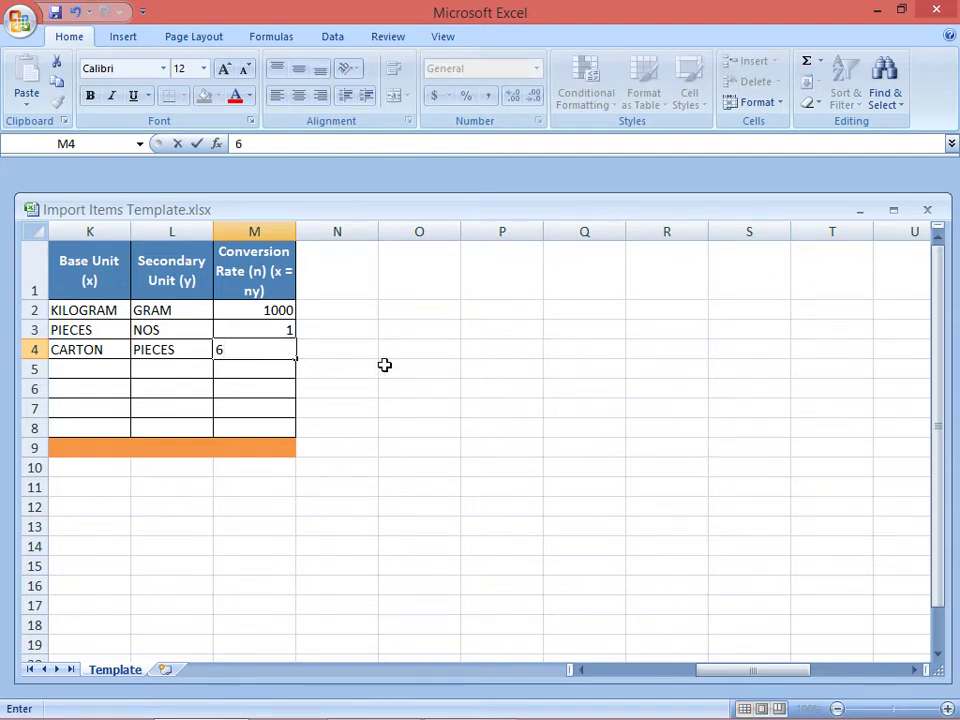
pyautogui.click(421, 487)
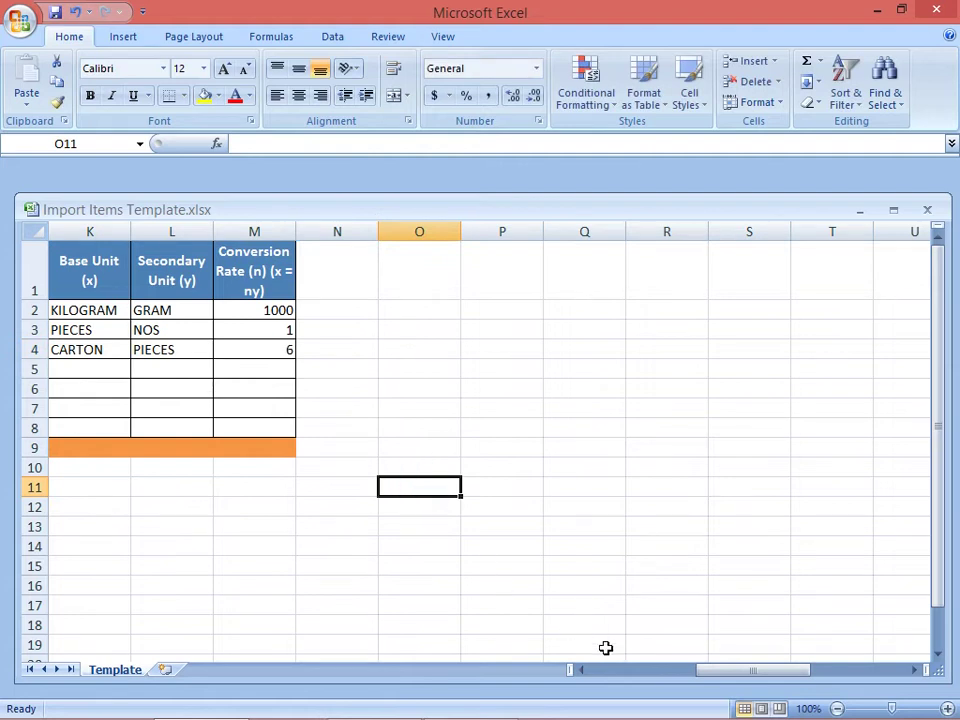
# - Try NOKIA as the item name in cell A2, replacing it with X1X2-NOKIA
pyautogui.click(609, 671)
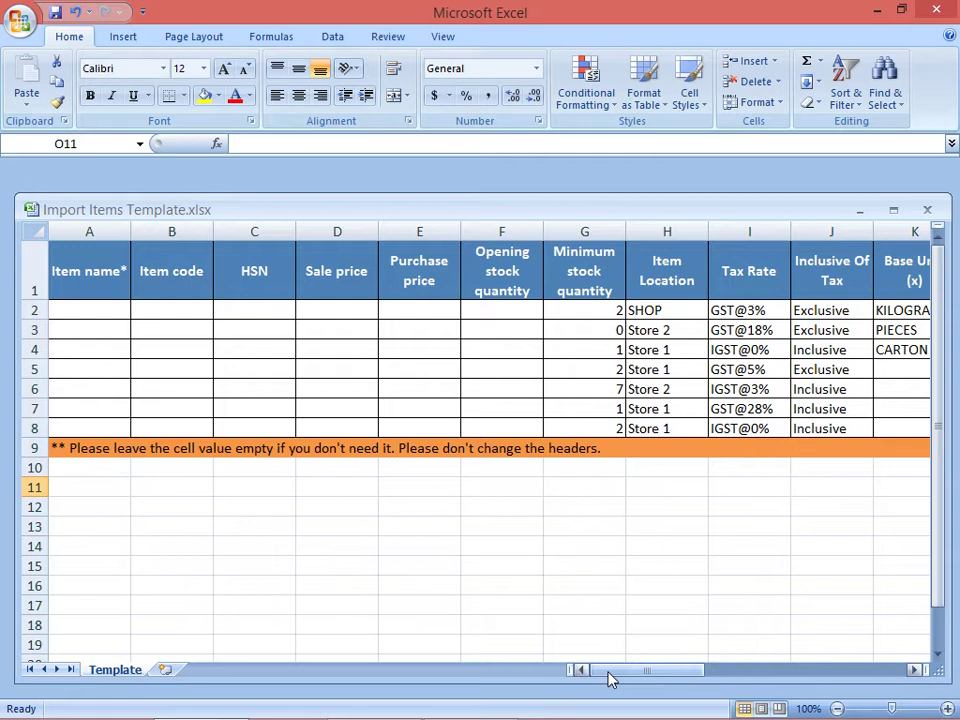
pyautogui.click(87, 311)
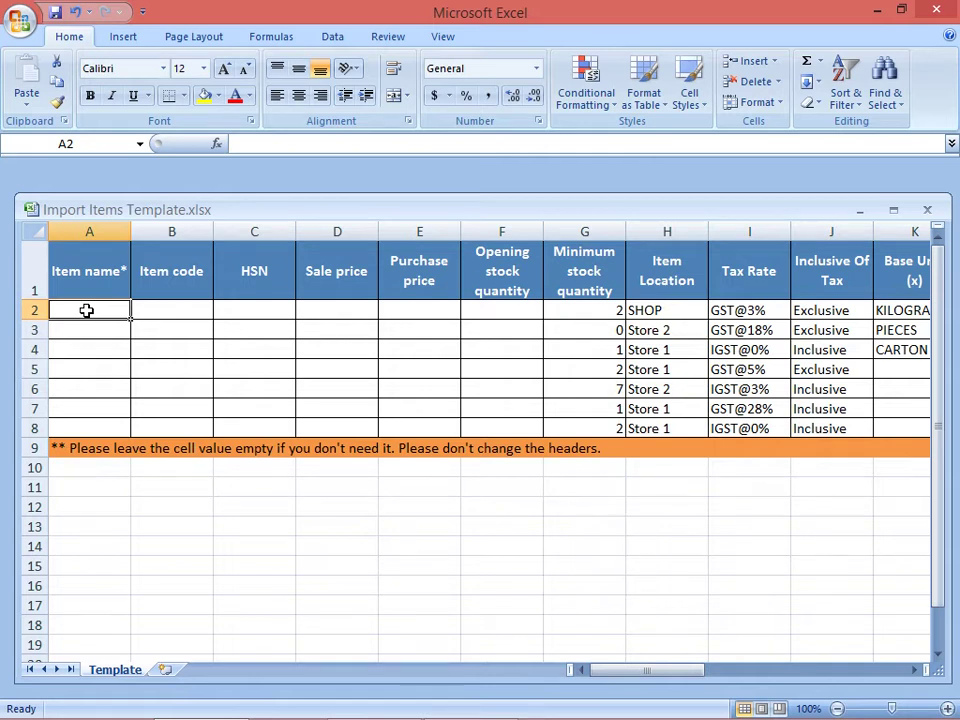
pyautogui.write('NOKIA')
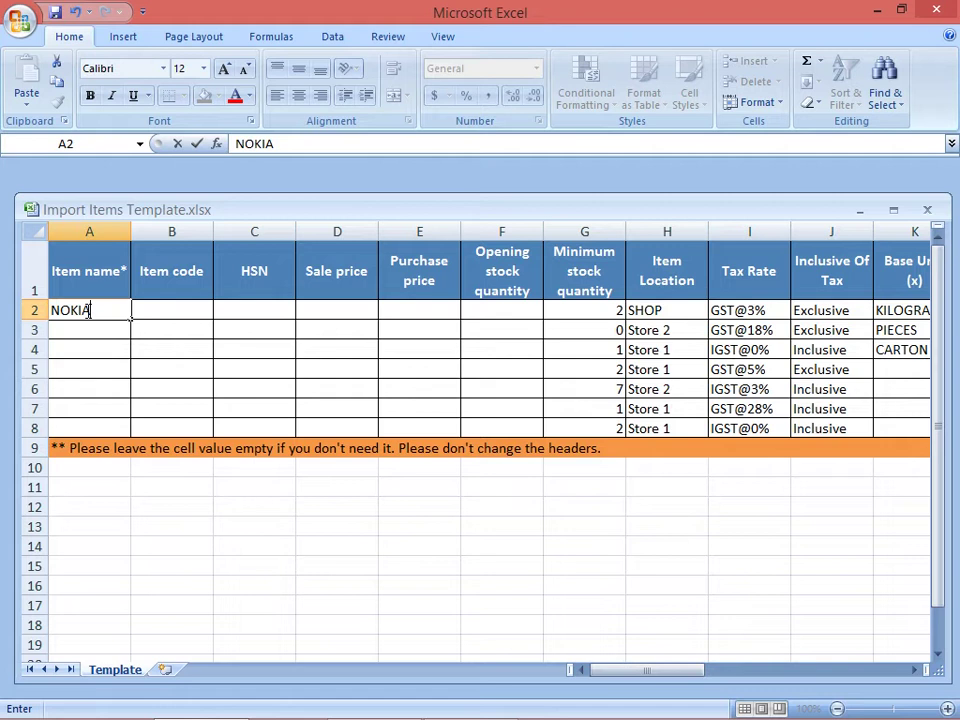
pyautogui.press('BackSpace')
pyautogui.press('BackSpace')
pyautogui.press('BackSpace')
pyautogui.press('BackSpace')
pyautogui.press('BackSpace')
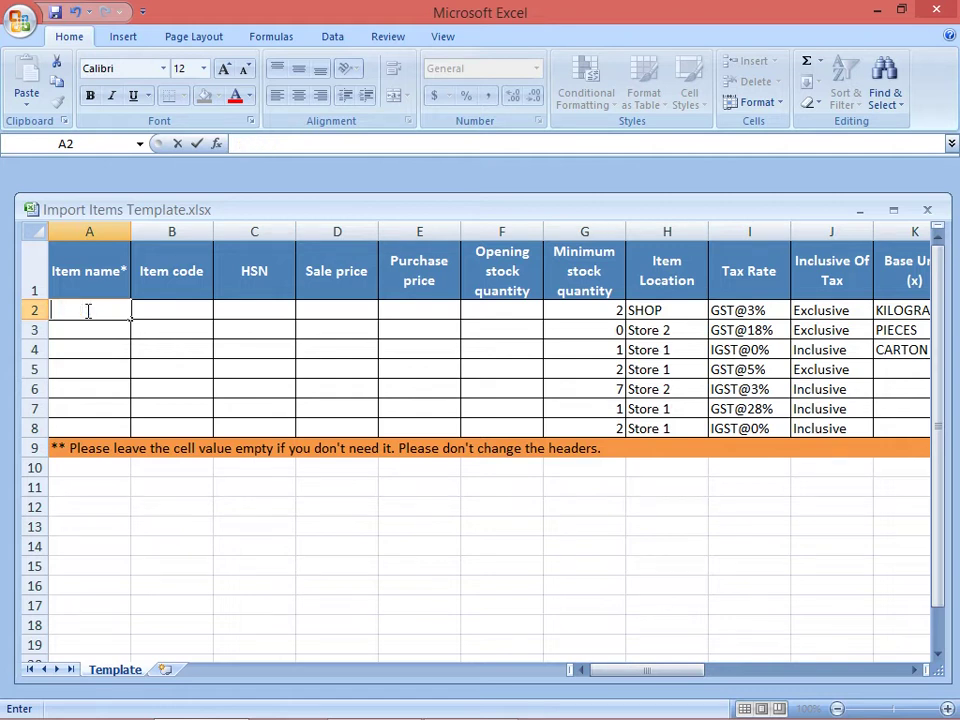
pyautogui.write('X1X2-NOKIA')
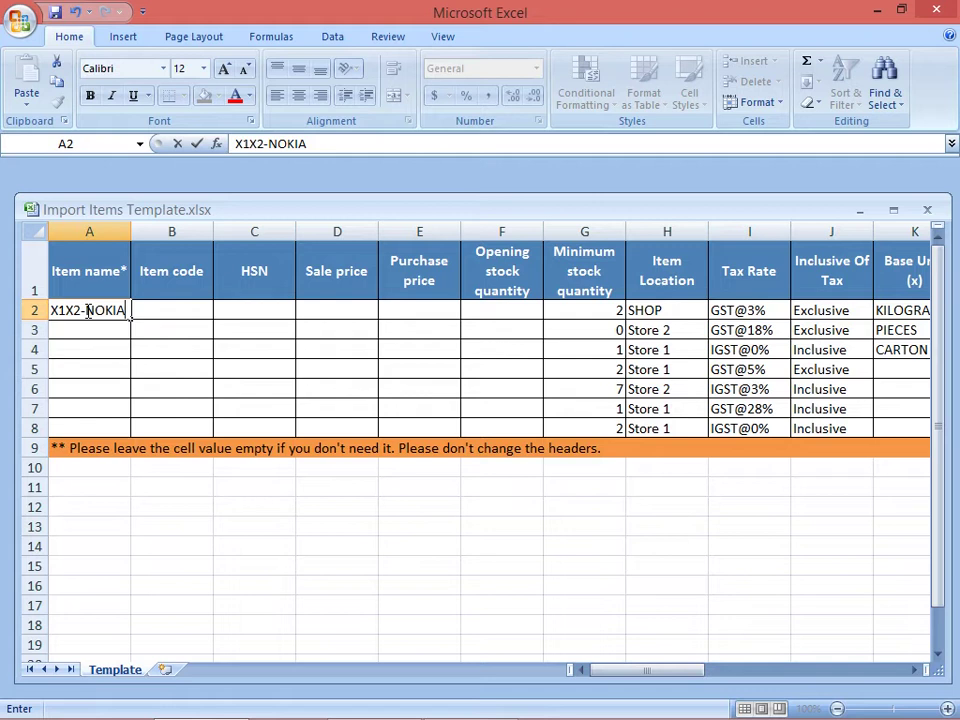
# - Change the item name in cell A2 to NOKIA
pyautogui.press('BackSpace')
pyautogui.press('BackSpace')
pyautogui.press('BackSpace')
pyautogui.press('BackSpace')
pyautogui.press('BackSpace')
pyautogui.press('BackSpace')
pyautogui.press('BackSpace')
pyautogui.press('BackSpace')
pyautogui.press('BackSpace')
pyautogui.press('BackSpace')
pyautogui.write('NOKIA')
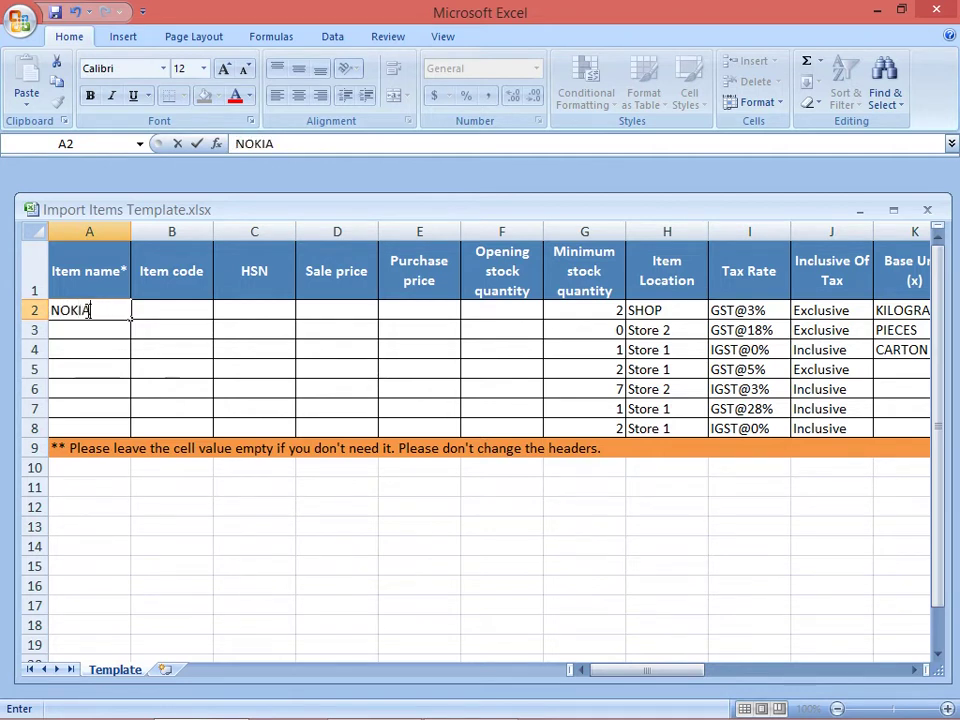
pyautogui.press('Return')
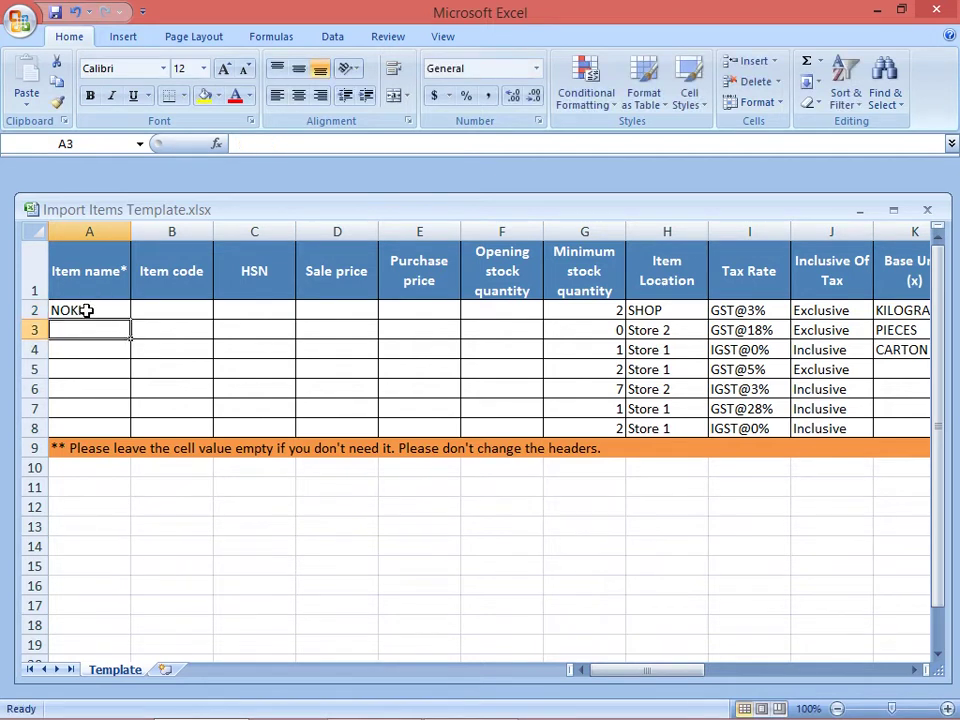
# - Try the duplicate item name NOKIA in cell A3 and clear the item names in cells A2 and A3
pyautogui.write('NOKIA')
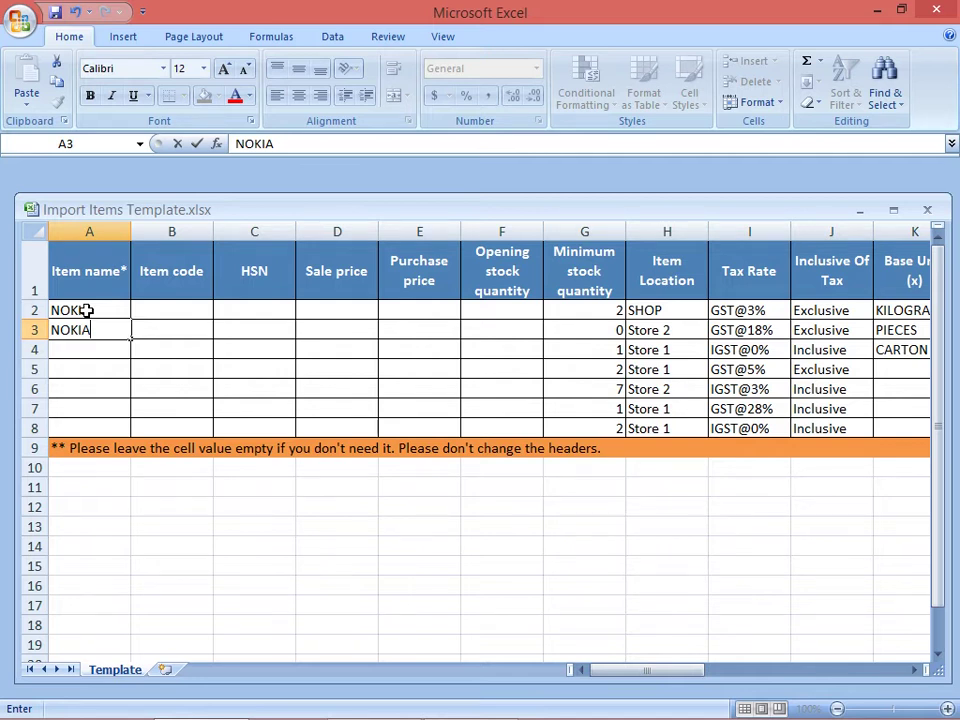
pyautogui.press('BackSpace')
pyautogui.press('BackSpace')
pyautogui.press('BackSpace')
pyautogui.press('BackSpace')
pyautogui.press('BackSpace')
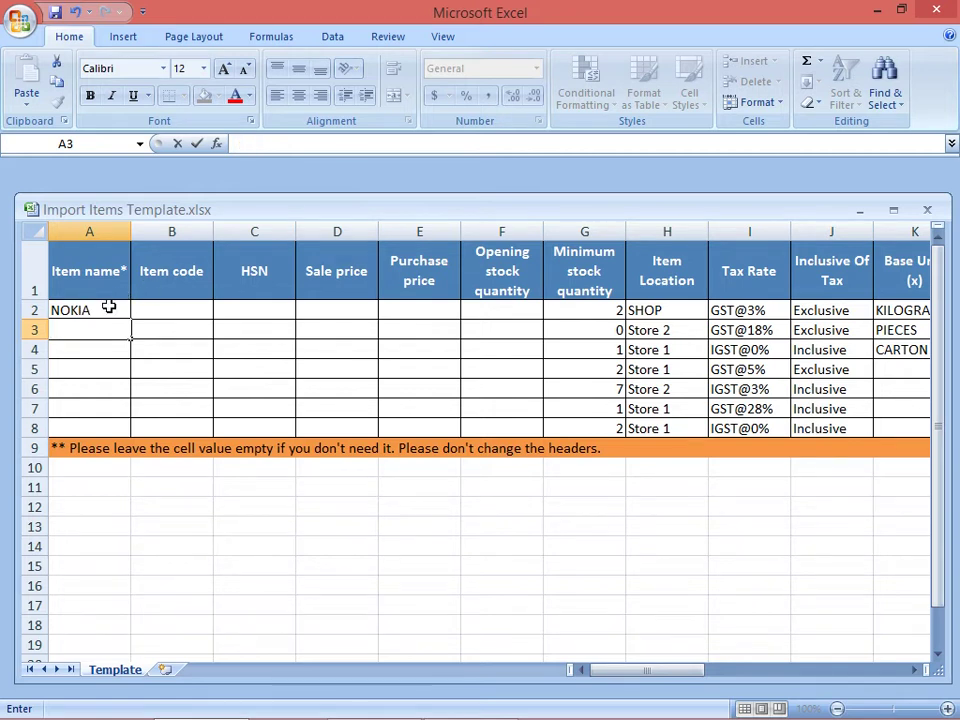
pyautogui.click(108, 308)
pyautogui.press('BackSpace')
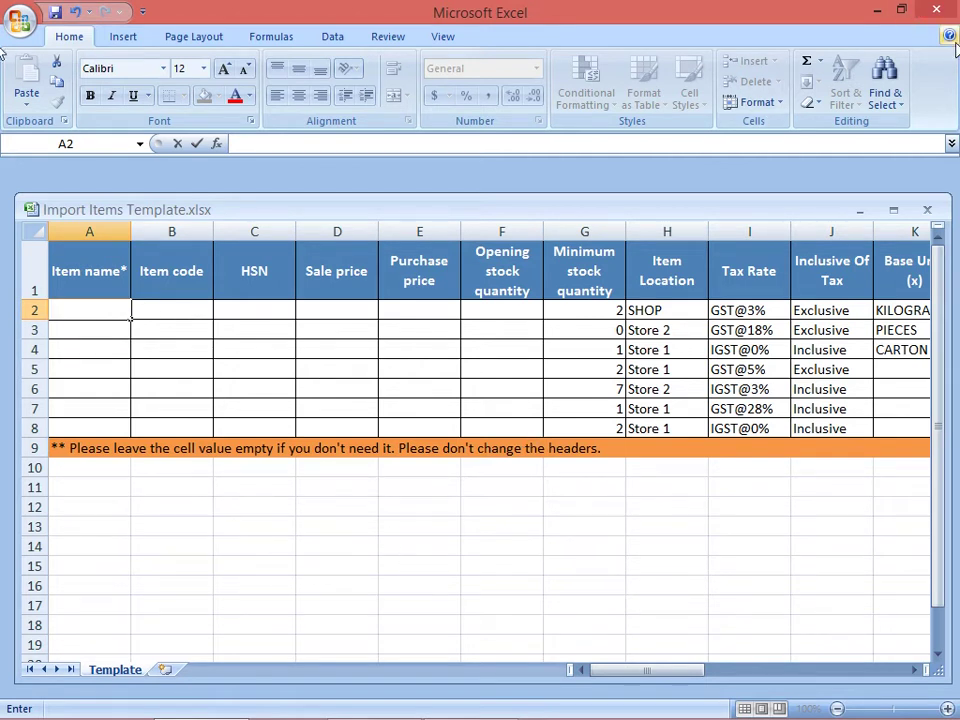
# - Close the items template without saving its changes and open Import Parties Template.xlsx from the desktop
pyautogui.click(940, 12)
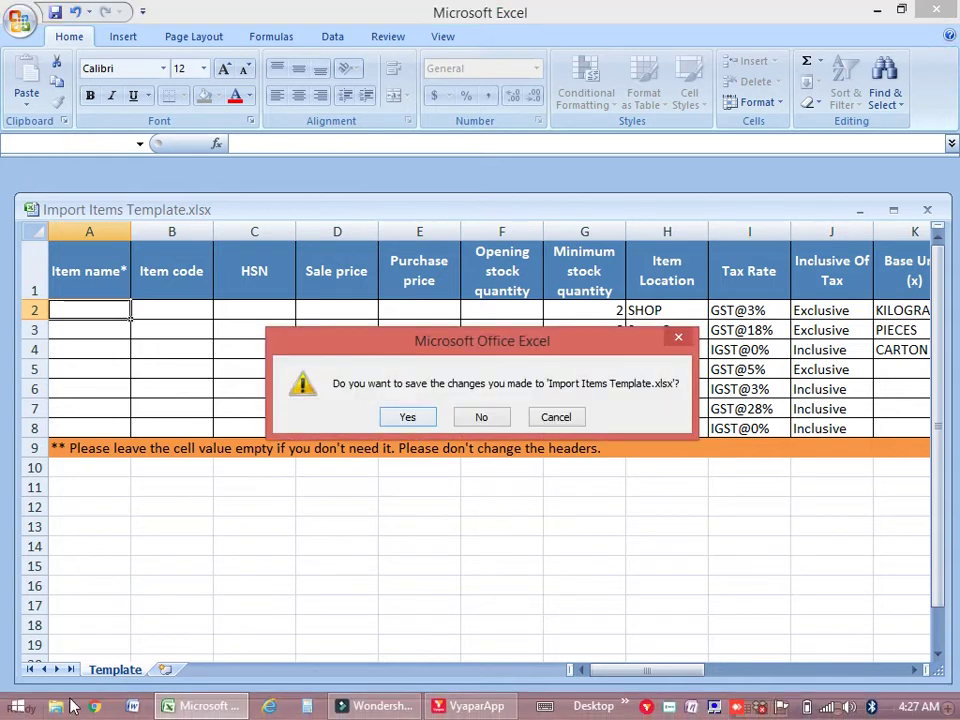
pyautogui.click(499, 422)
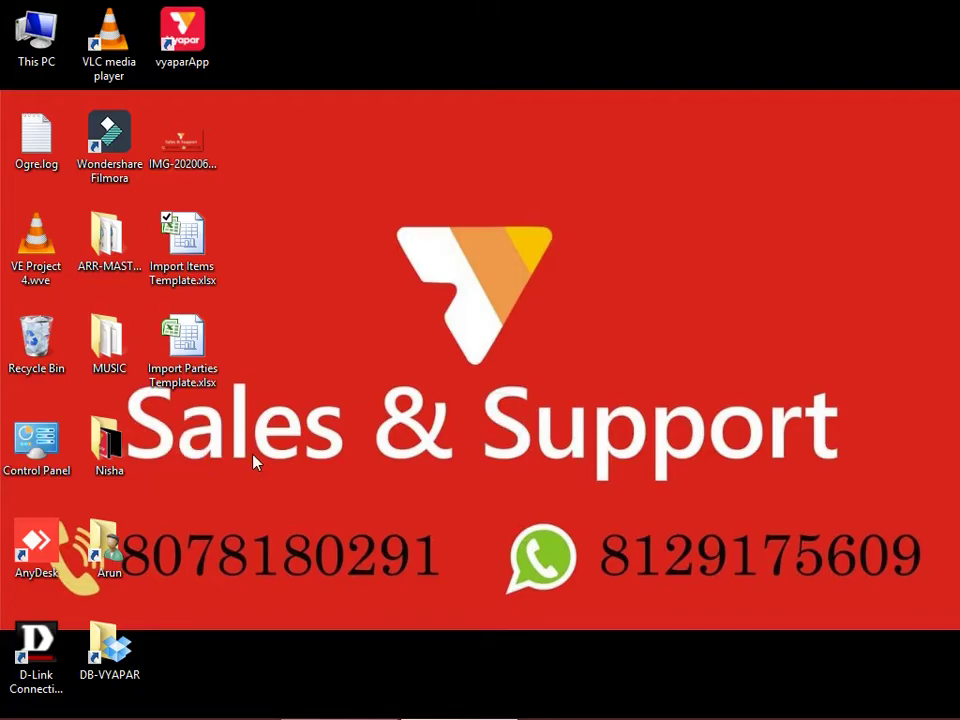
pyautogui.doubleClick(166, 344)
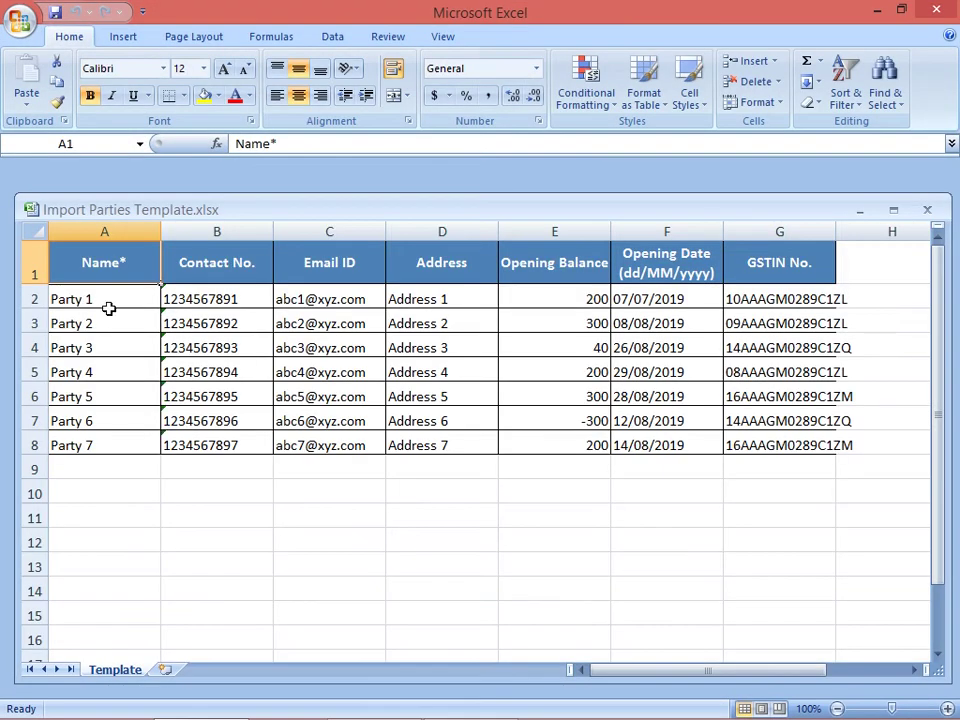
# - Clear the sample party names in cells A2 to A8
pyautogui.click(108, 296)
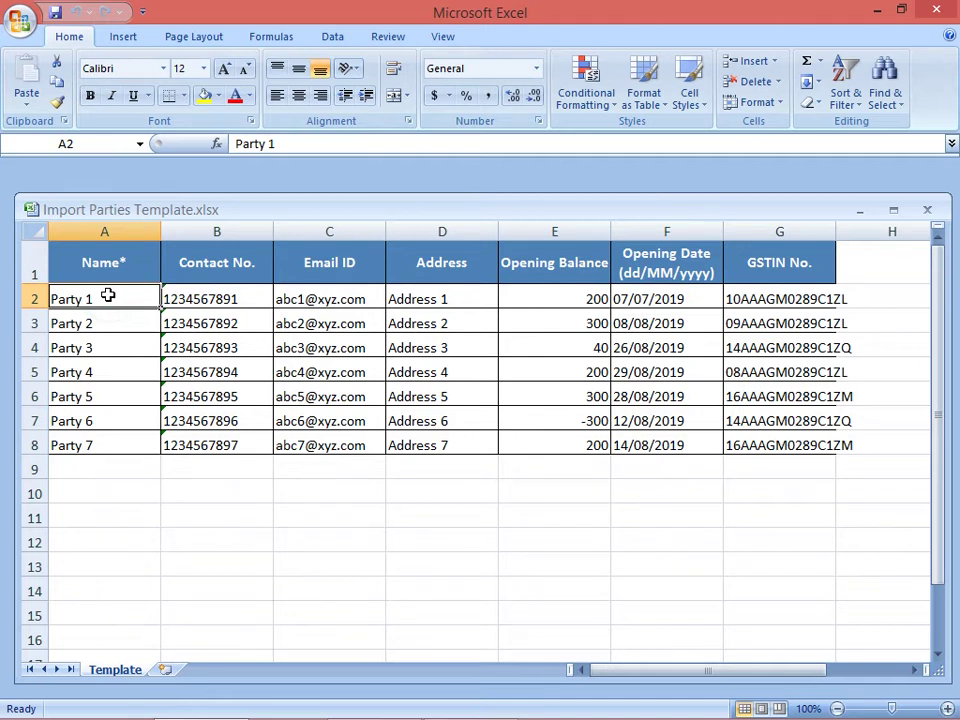
pyautogui.hotkey('shift', 'Down')
pyautogui.hotkey('shift', 'Down')
pyautogui.hotkey('shift', 'Down')
pyautogui.hotkey('shift', 'Down')
pyautogui.hotkey('shift', 'Down')
pyautogui.hotkey('shift', 'Down')
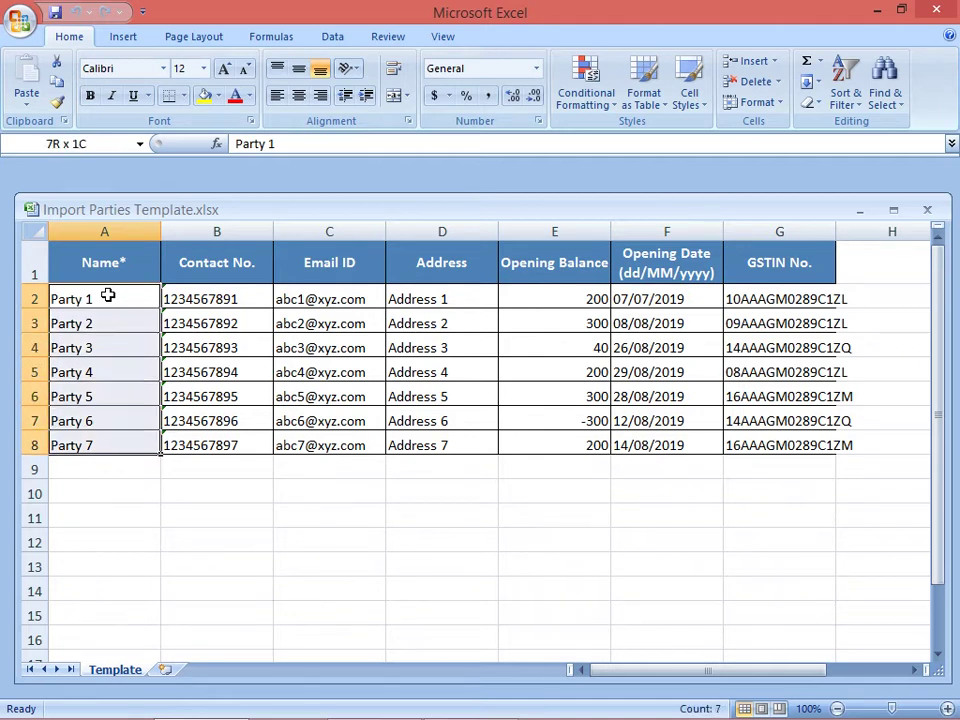
pyautogui.press('Delete')
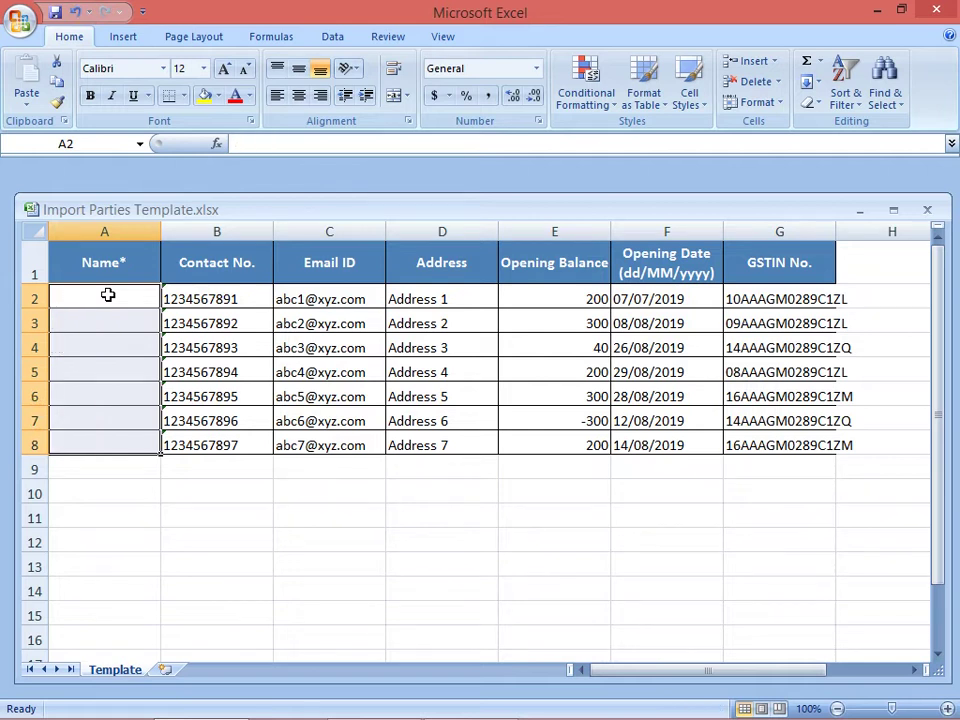
# - Clear the sample contact numbers in cells B2 to B8
pyautogui.click(215, 300)
pyautogui.hotkey('shift', 'Down')
pyautogui.hotkey('shift', 'Down')
pyautogui.hotkey('shift', 'Down')
pyautogui.hotkey('shift', 'Down')
pyautogui.hotkey('shift', 'Down')
pyautogui.hotkey('shift', 'Down')
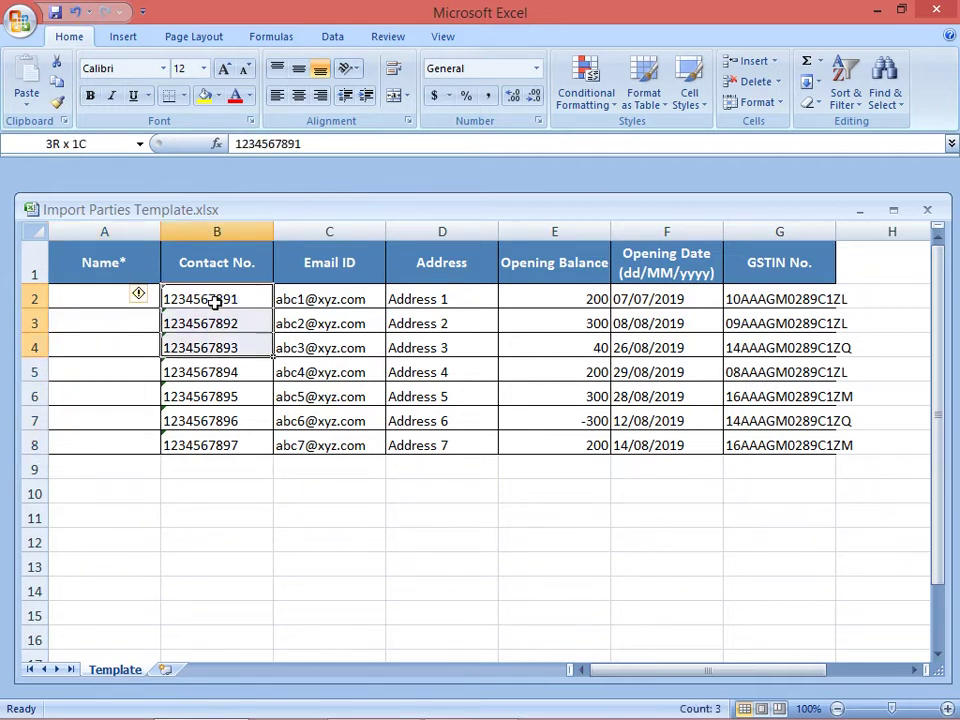
pyautogui.press('Delete')
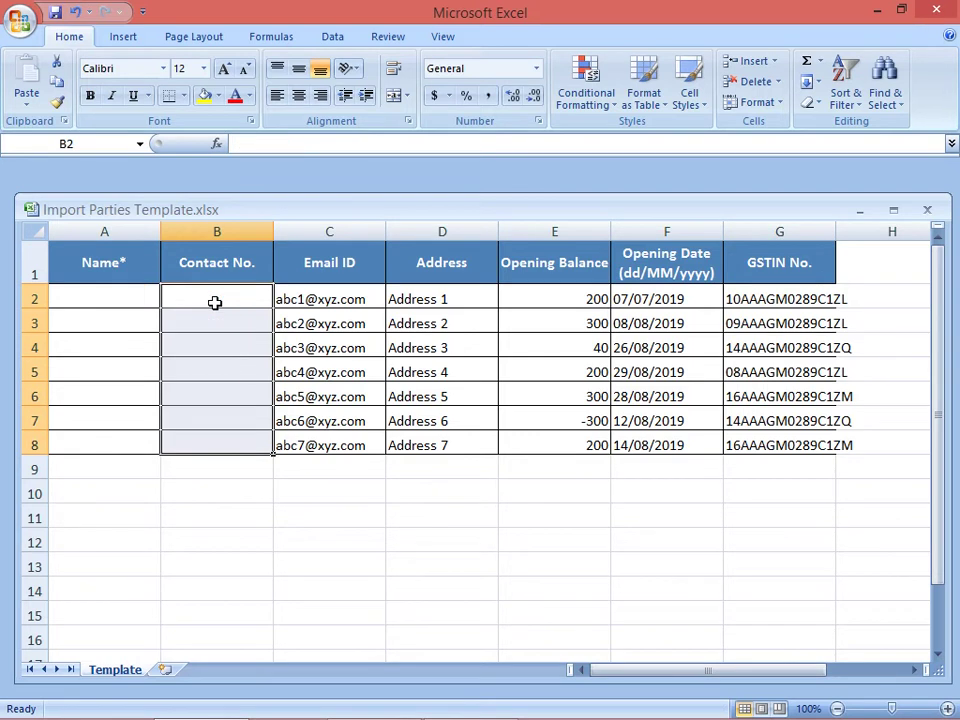
# - Clear the sample email IDs in cells C2 to C8
pyautogui.click(310, 299)
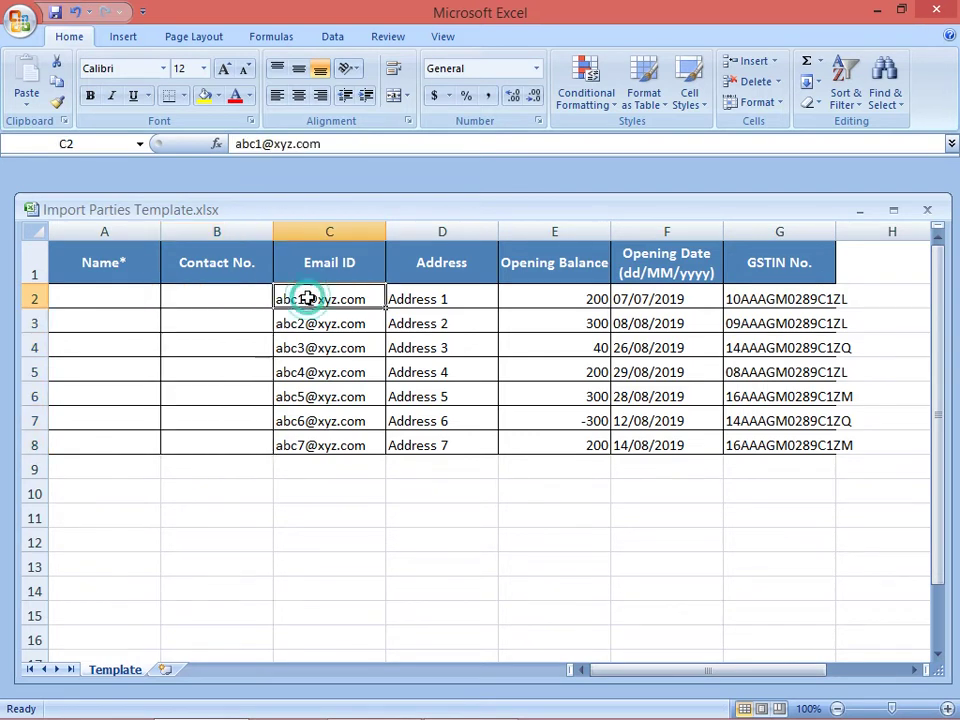
pyautogui.hotkey('shift', 'Down')
pyautogui.hotkey('shift', 'Down')
pyautogui.hotkey('shift', 'Down')
pyautogui.hotkey('shift', 'Down')
pyautogui.hotkey('shift', 'Down')
pyautogui.hotkey('shift', 'Down')
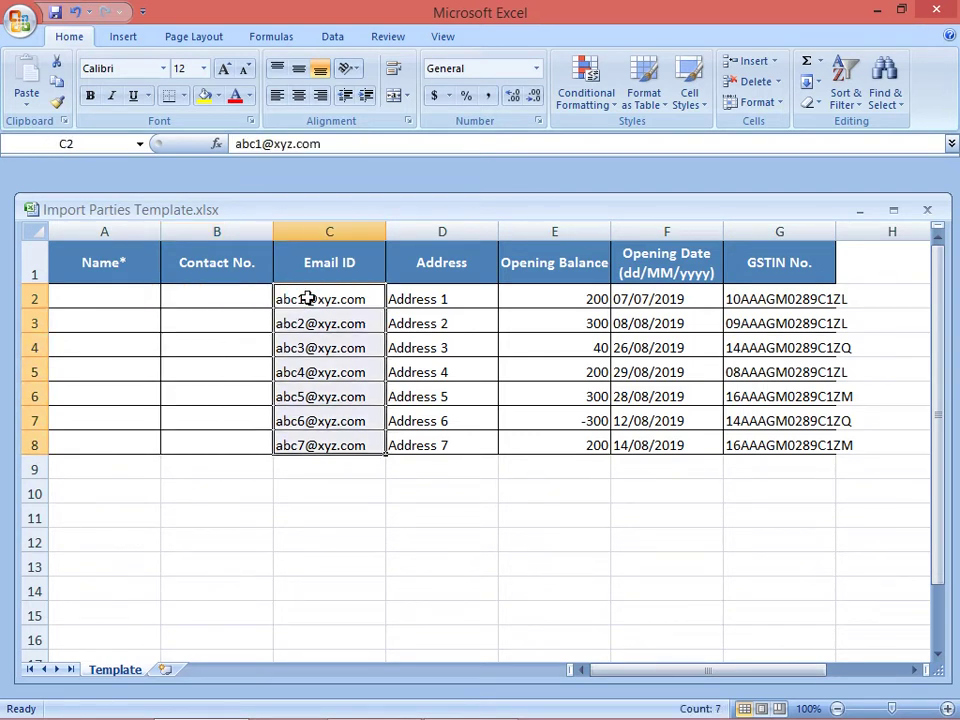
pyautogui.press('Delete')
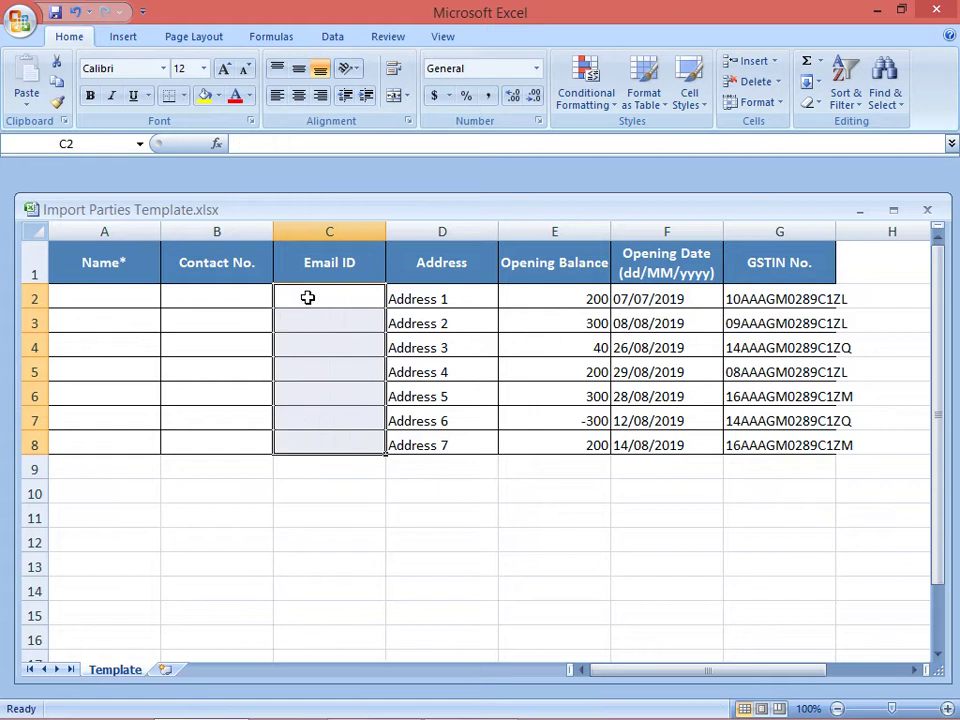
# - Clear the sample addresses in cells D2 to D8
pyautogui.click(447, 298)
pyautogui.hotkey('shift', 'Down')
pyautogui.hotkey('shift', 'Down')
pyautogui.hotkey('shift', 'Down')
pyautogui.hotkey('shift', 'Down')
pyautogui.hotkey('shift', 'Down')
pyautogui.hotkey('shift', 'Down')
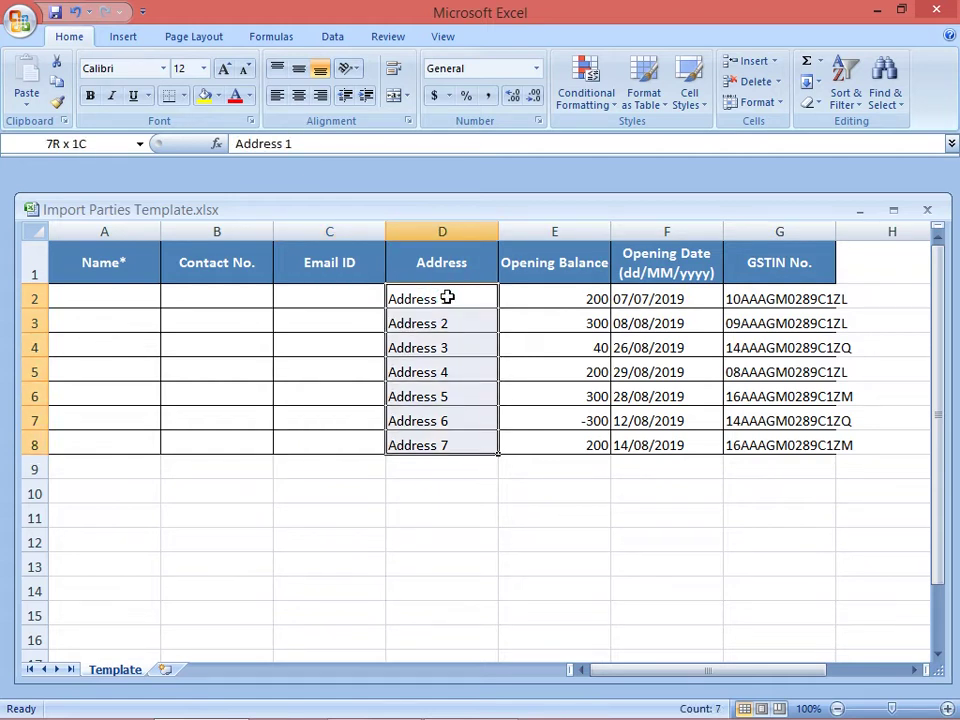
pyautogui.press('Delete')
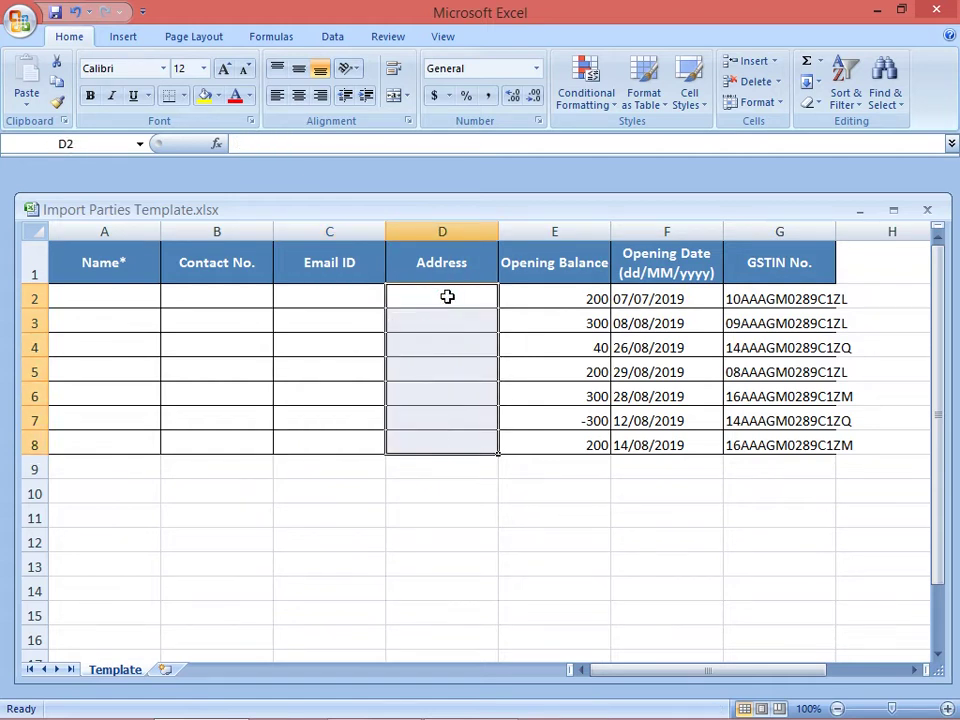
# - Set the first party's opening balance in cell E2 to 1000
pyautogui.click(568, 296)
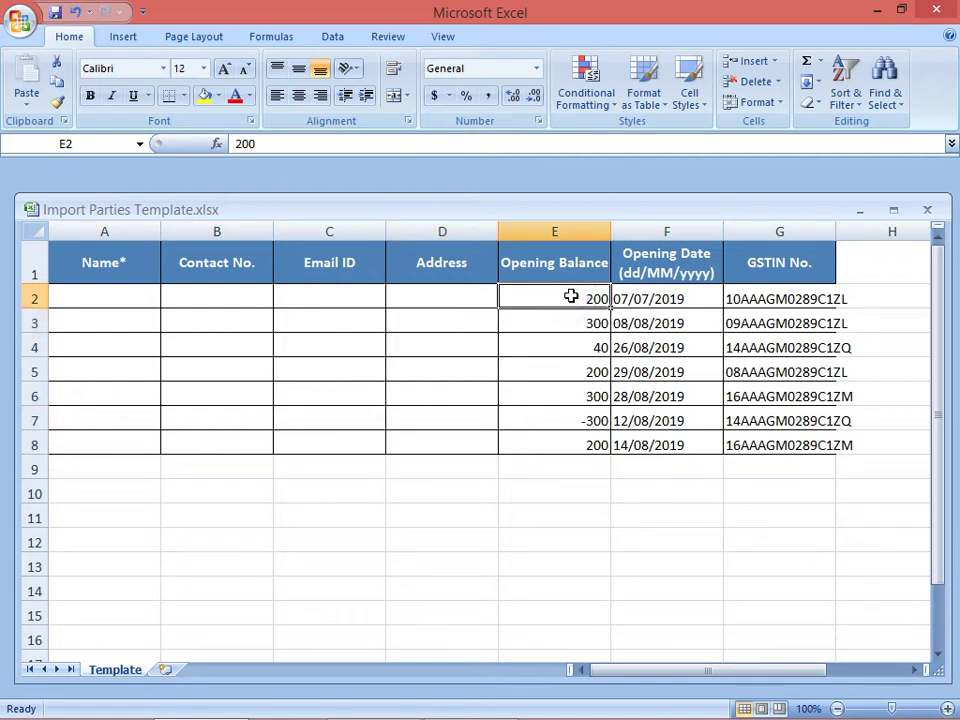
pyautogui.write('1000')
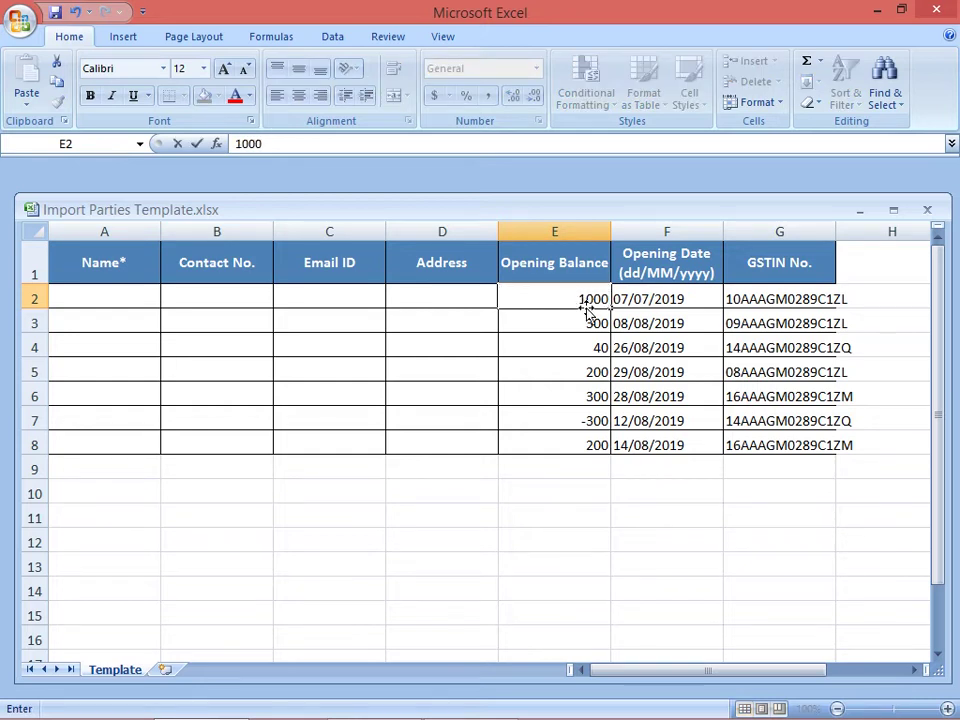
pyautogui.click(595, 316)
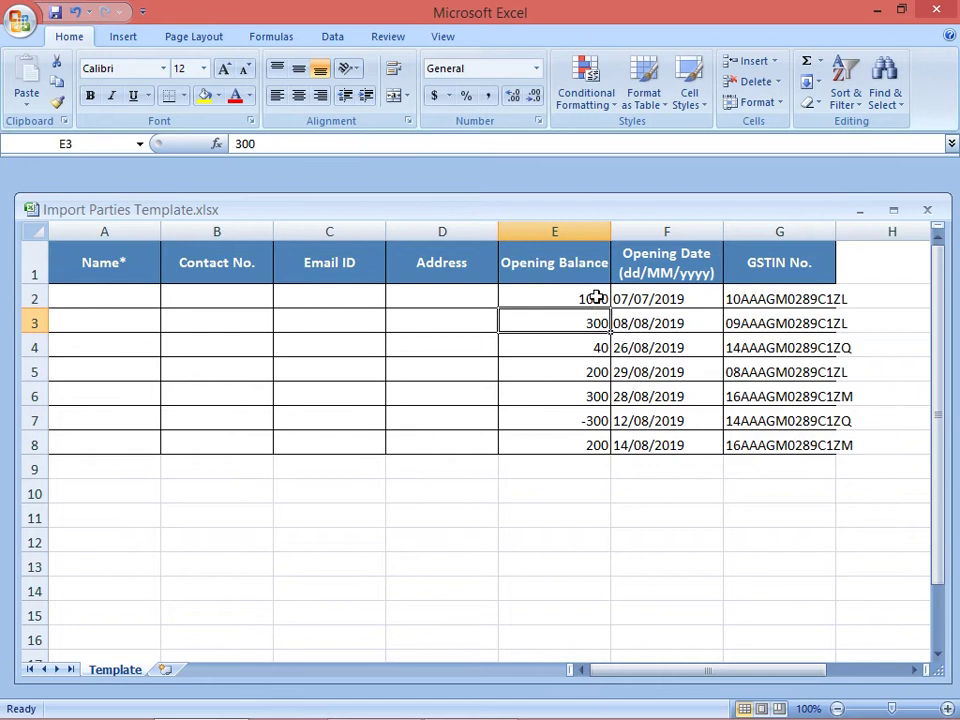
# - Clear the opening balances in cells E2 to E8
pyautogui.click(595, 298)
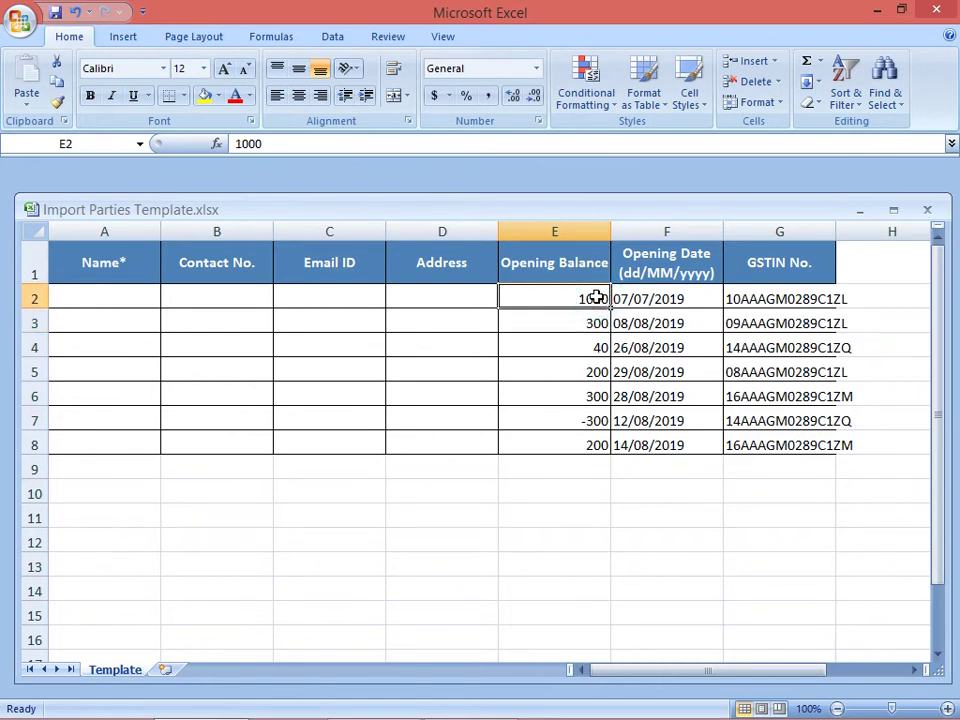
pyautogui.hotkey('shift', 'Down')
pyautogui.hotkey('shift', 'Down')
pyautogui.hotkey('shift', 'Down')
pyautogui.hotkey('shift', 'Down')
pyautogui.hotkey('shift', 'Down')
pyautogui.hotkey('shift', 'Down')
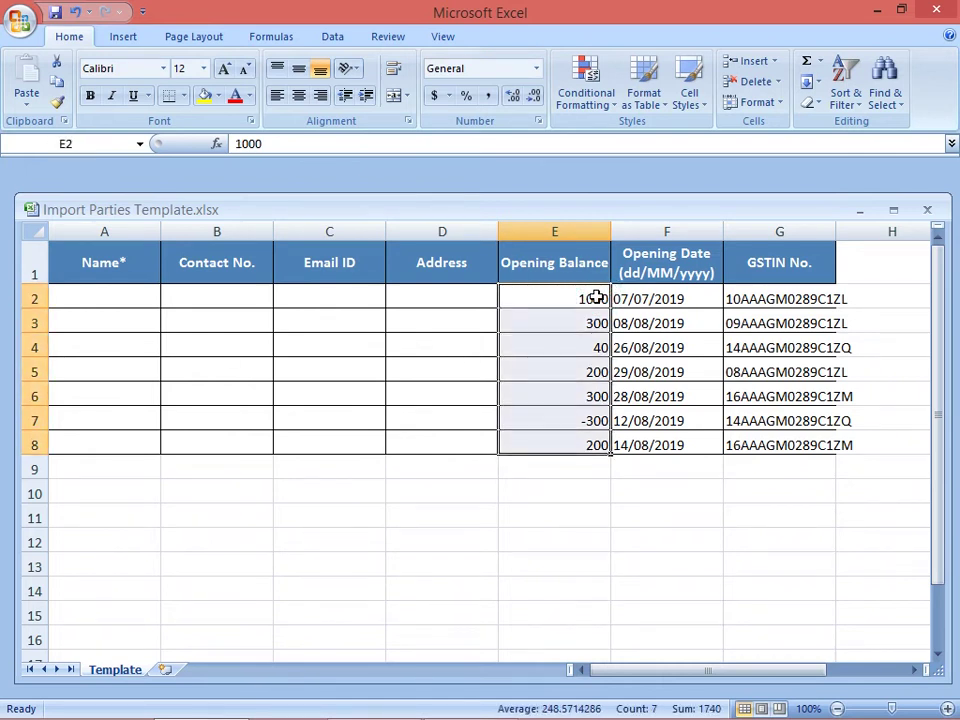
pyautogui.press('Delete')
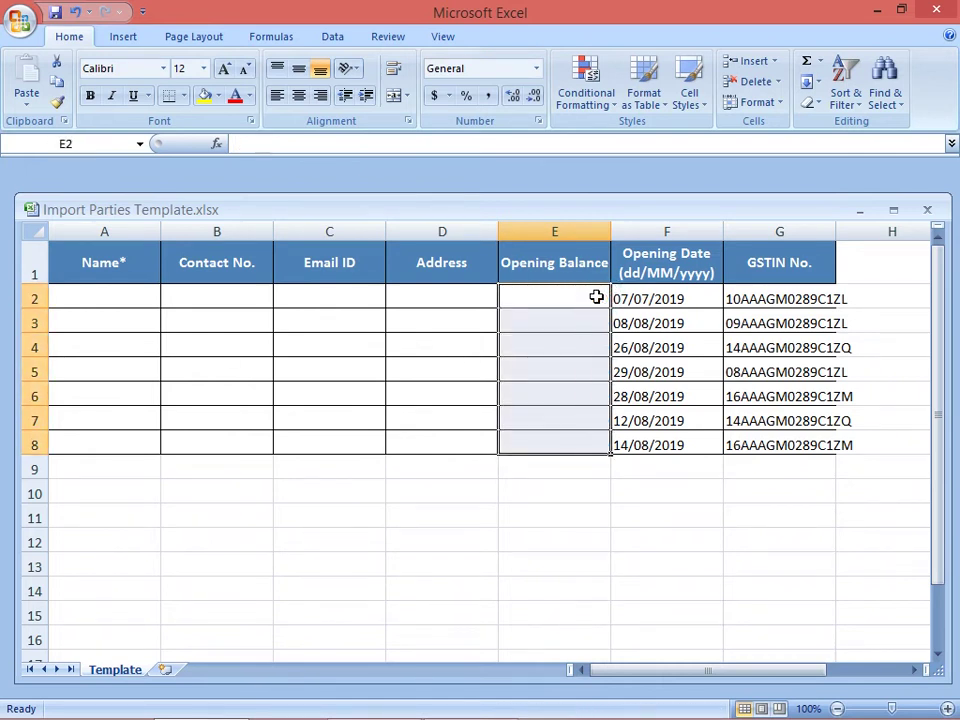
# - Try widening the GSTIN No. column, and undo both that change and the clearing of the opening balances
pyautogui.click(669, 299)
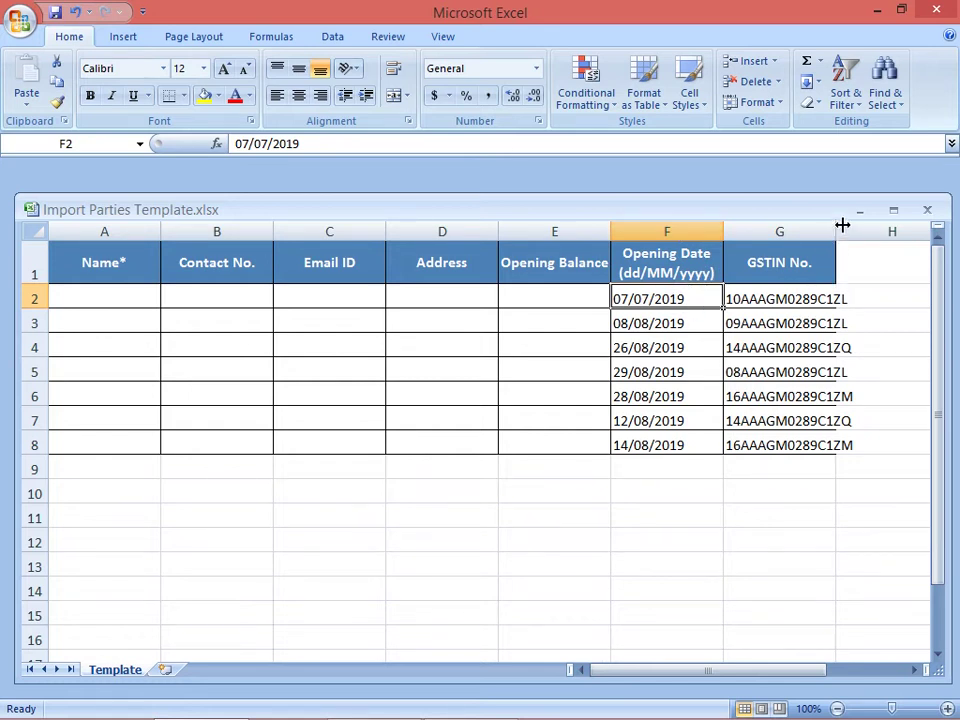
pyautogui.moveTo(835, 233); pyautogui.dragTo(866, 237)
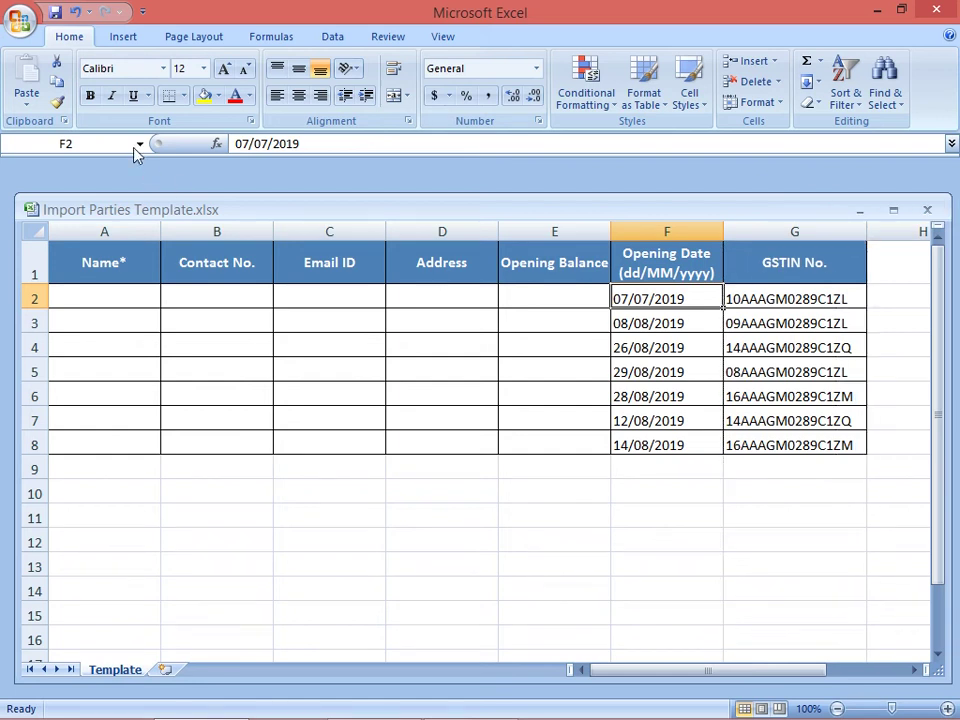
pyautogui.click(74, 12)
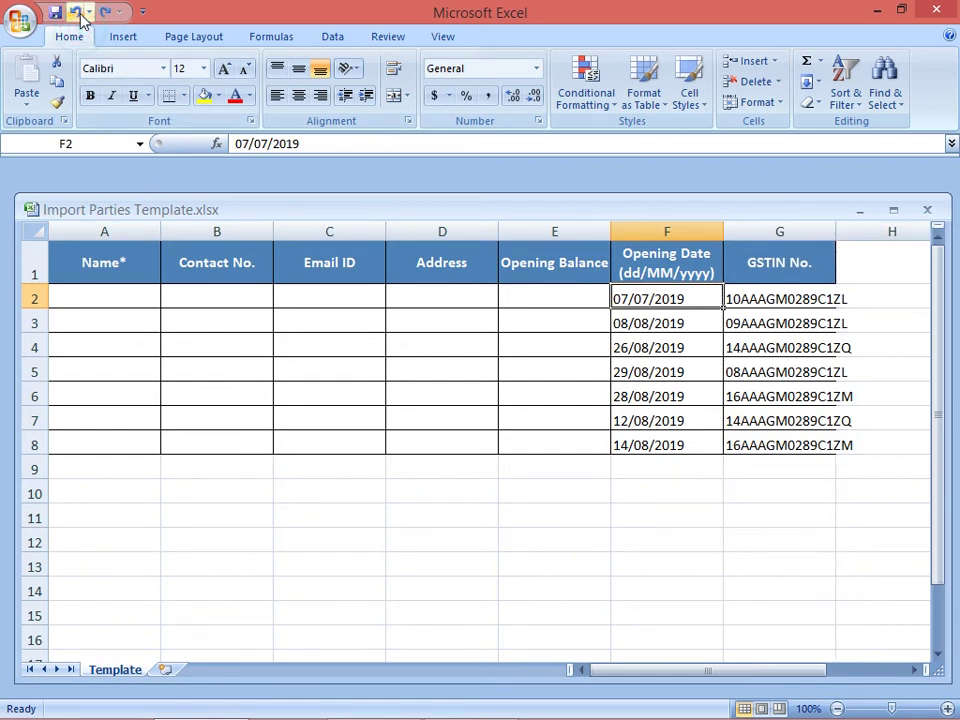
pyautogui.click(75, 12)
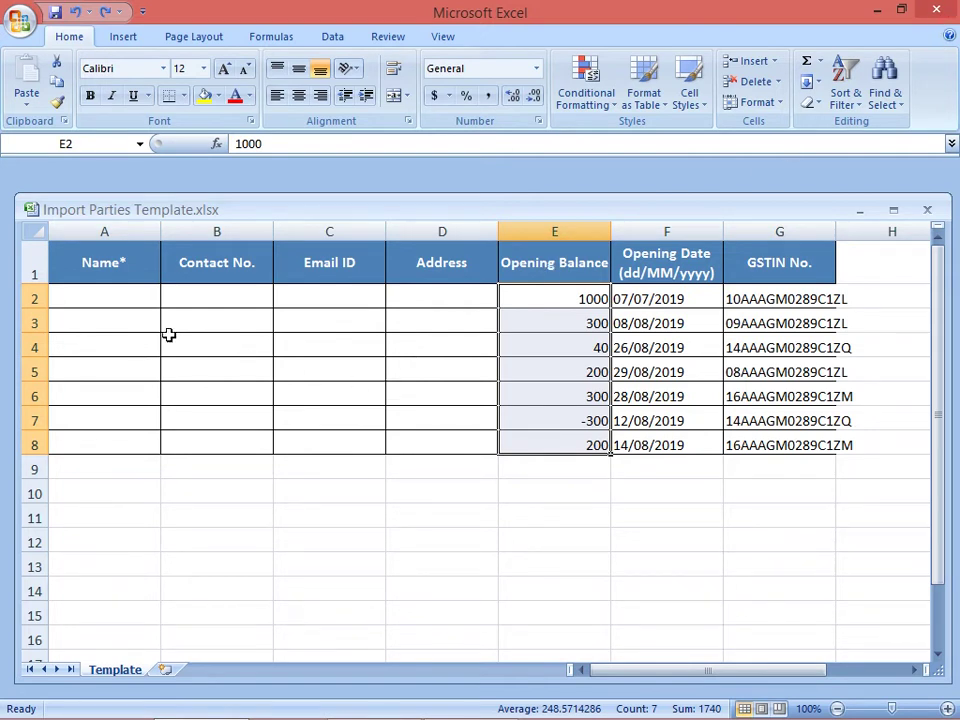
# - Enter the first three party names in uppercase in cells A2 to A4 of the Name column
pyautogui.click(125, 291)
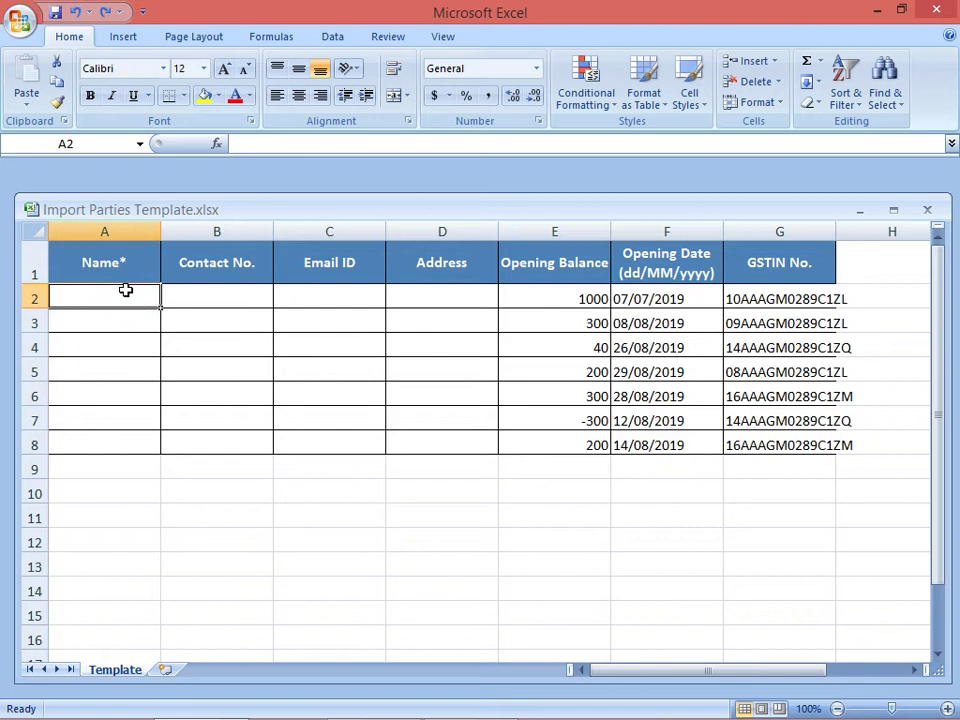
pyautogui.write('raju')
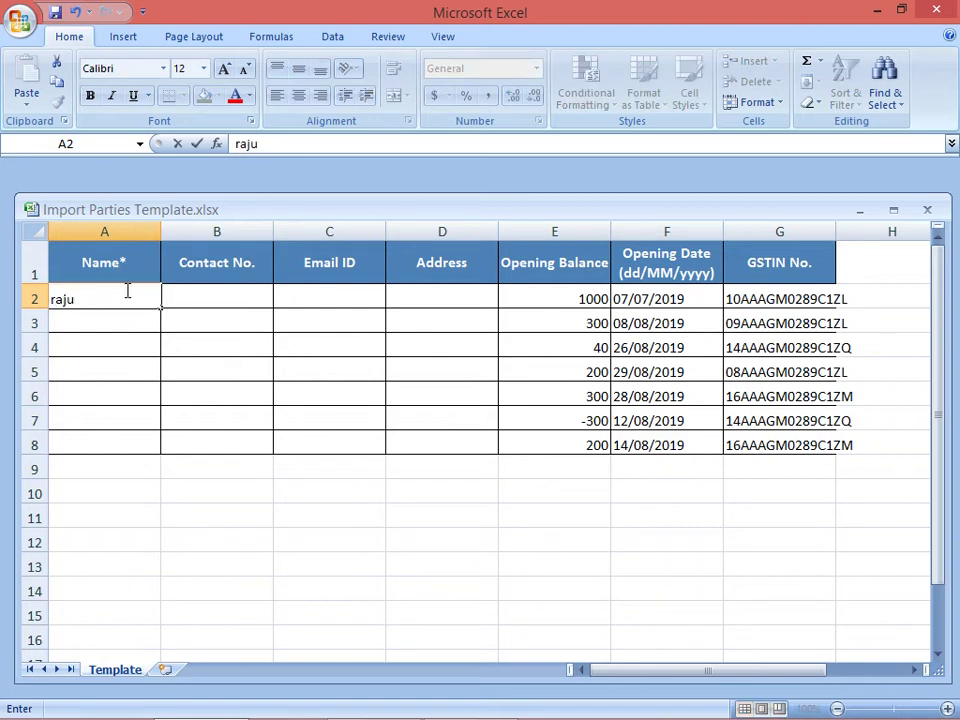
pyautogui.write('RAJU')
pyautogui.click(122, 321)
pyautogui.write('K')
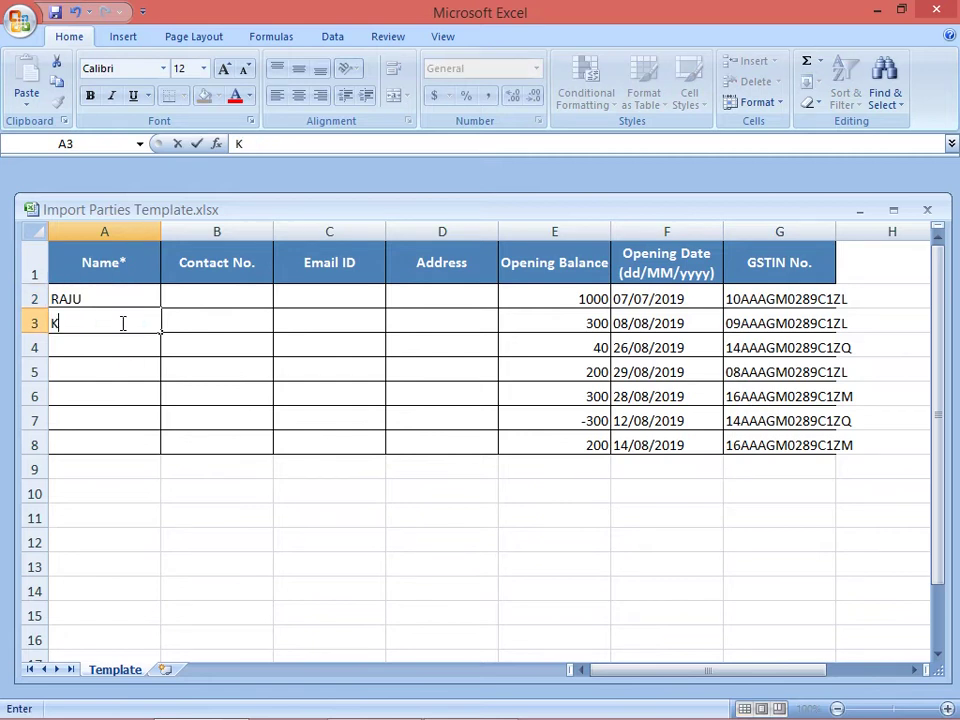
pyautogui.write('IRAN')
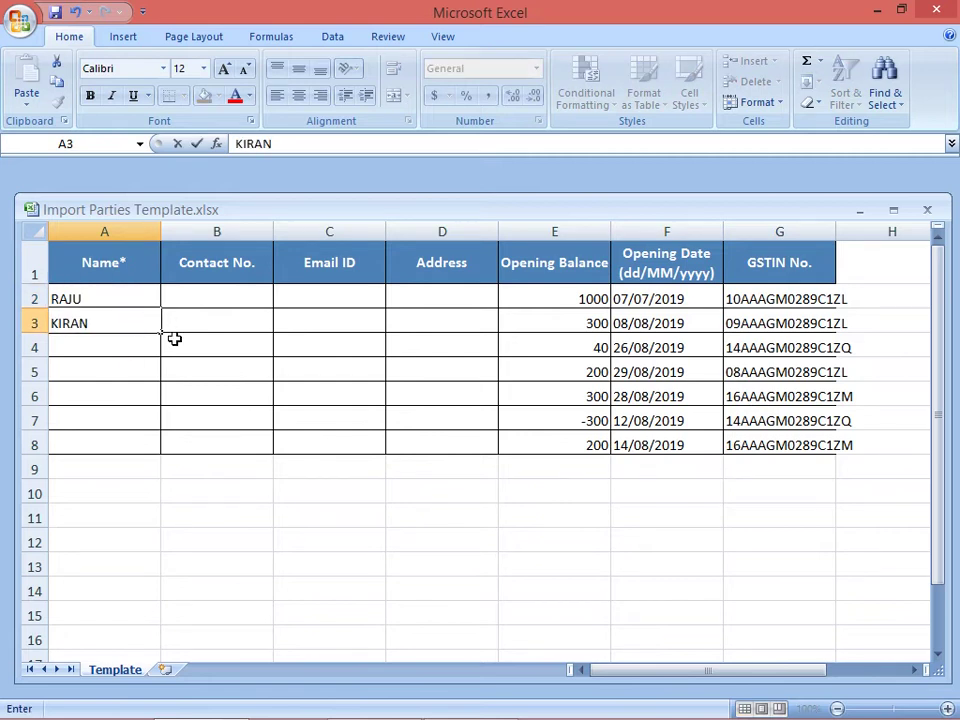
pyautogui.click(121, 353)
pyautogui.write('SU')
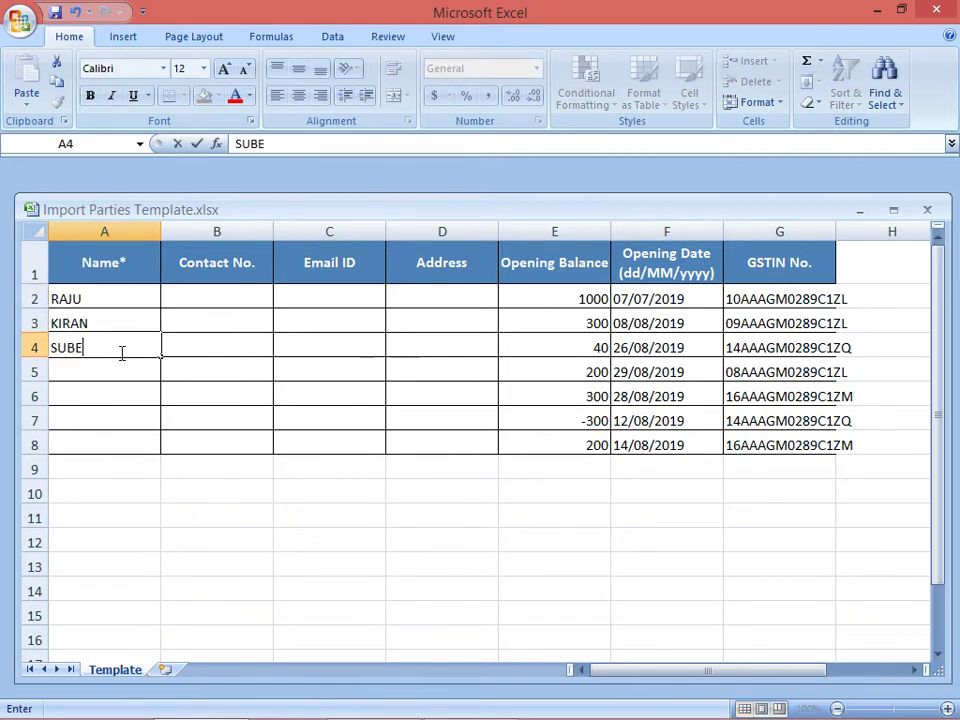
pyautogui.write('BRU')
# - Enter the remaining four party names in uppercase in cells A5 to A8
pyautogui.click(122, 372)
pyautogui.write('RUN')
pyautogui.press('BackSpace')
pyautogui.press('BackSpace')
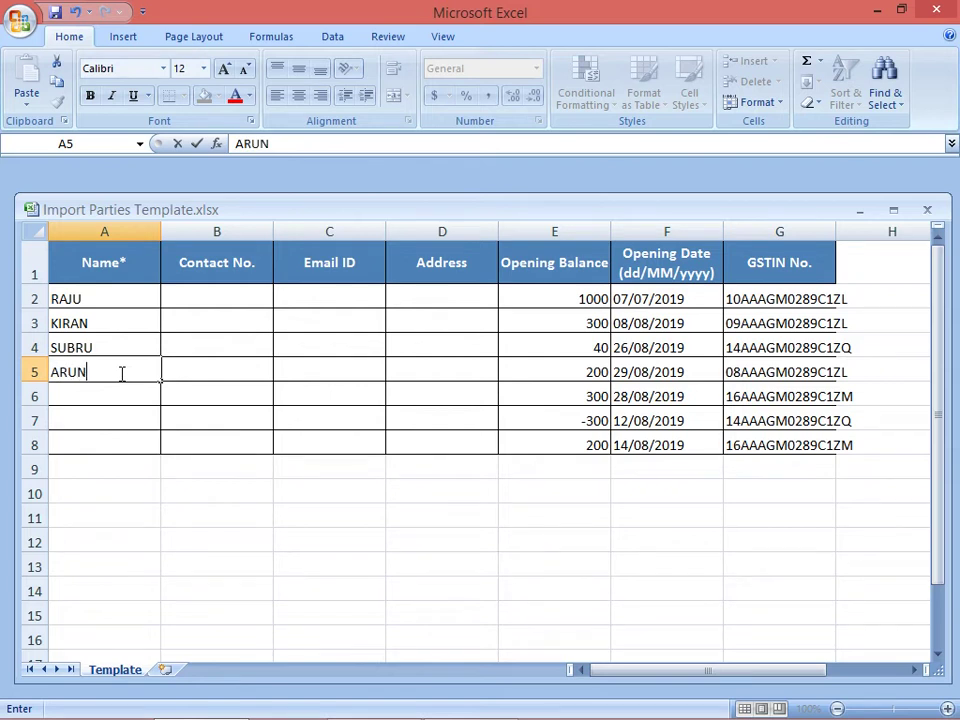
pyautogui.click(107, 398)
pyautogui.write('BAIJU')
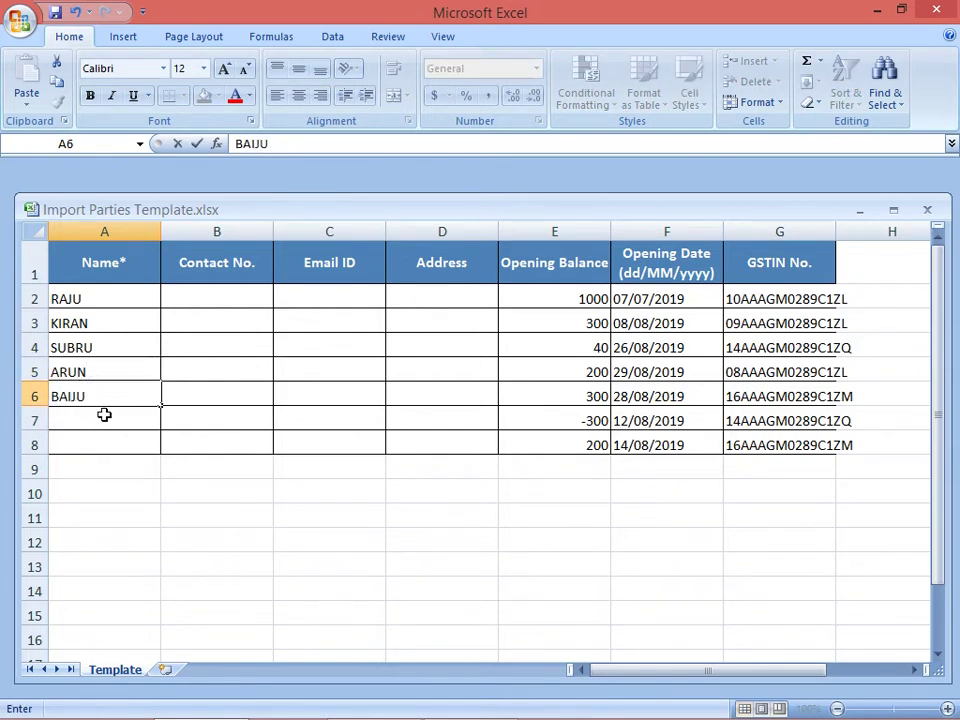
pyautogui.click(104, 414)
pyautogui.write('SUJITH')
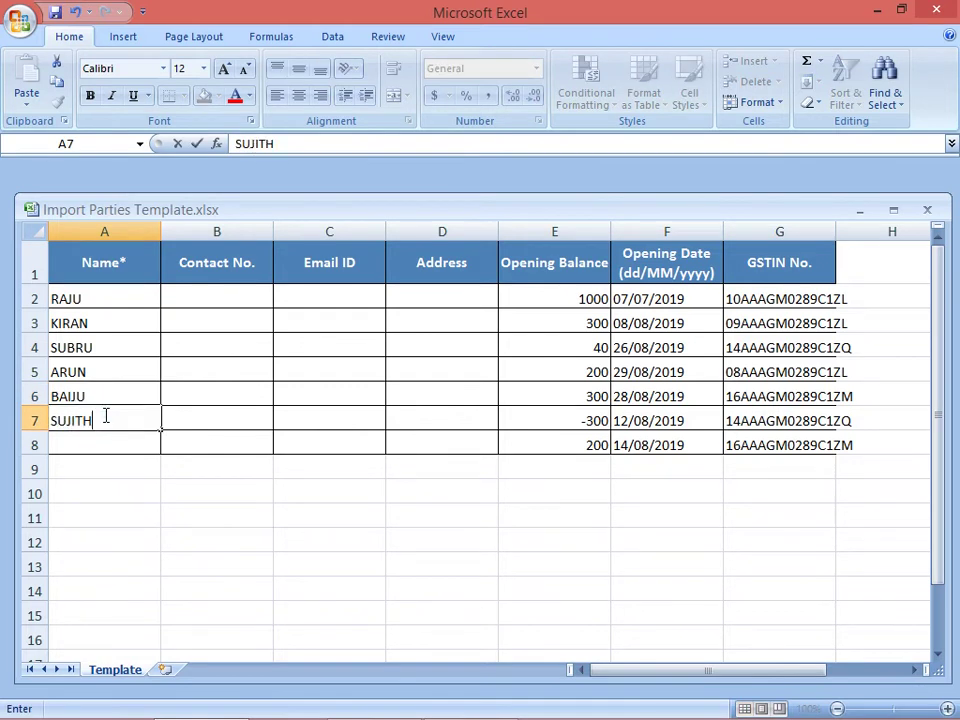
pyautogui.click(77, 445)
pyautogui.write('SHENIL')
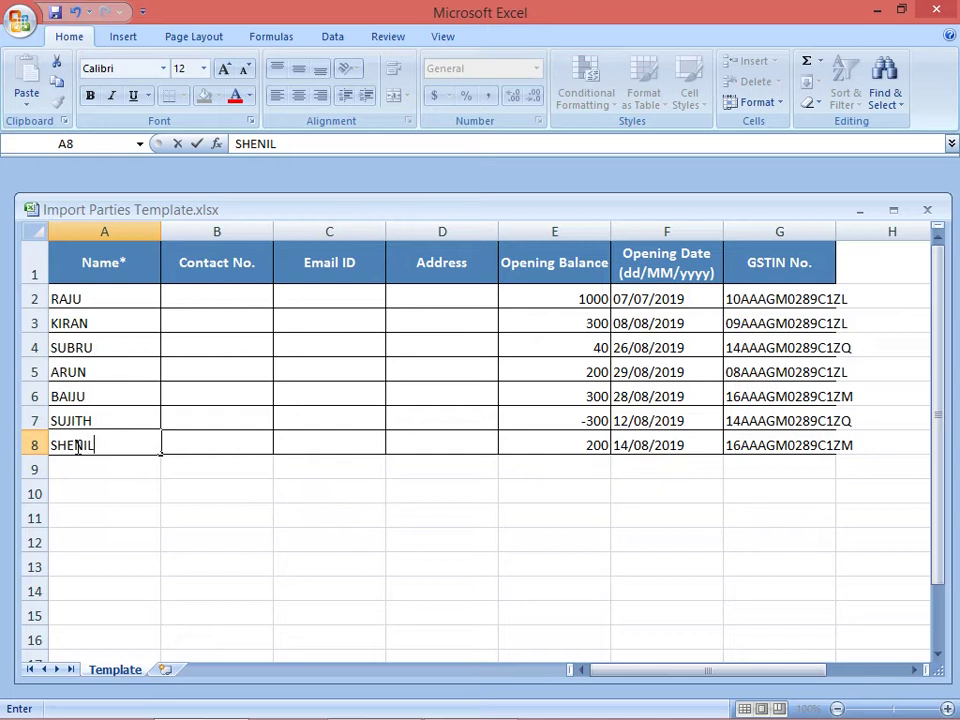
# - Widen the GSTIN No. column to fit its entries and set the opening date in cell F2 to 25/06/2020
pyautogui.click(828, 232)
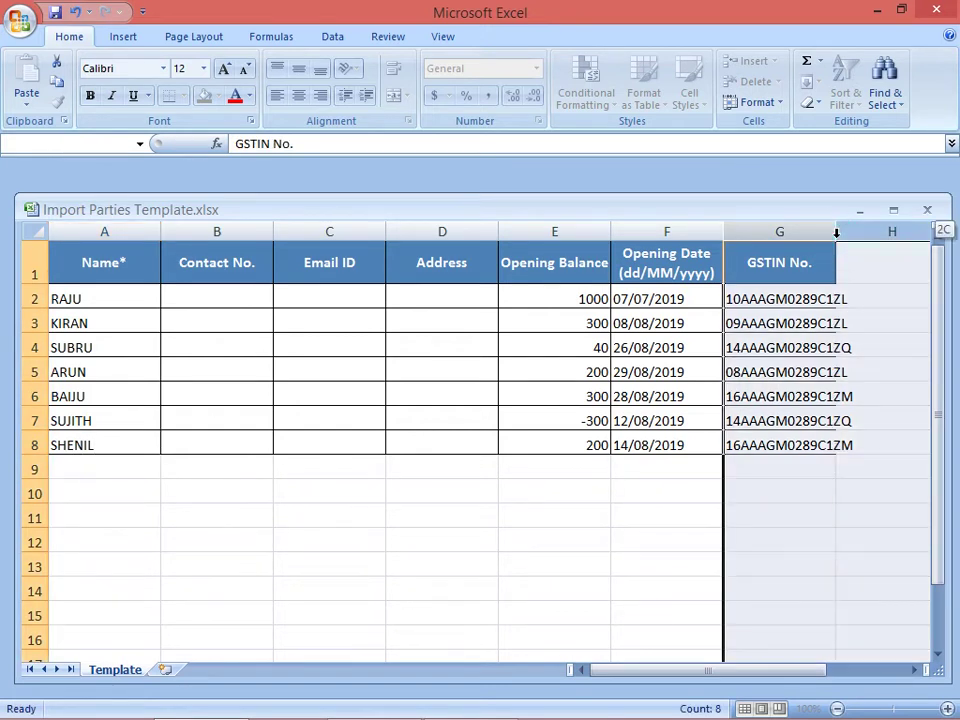
pyautogui.moveTo(836, 235); pyautogui.dragTo(876, 241)
pyautogui.click(677, 300)
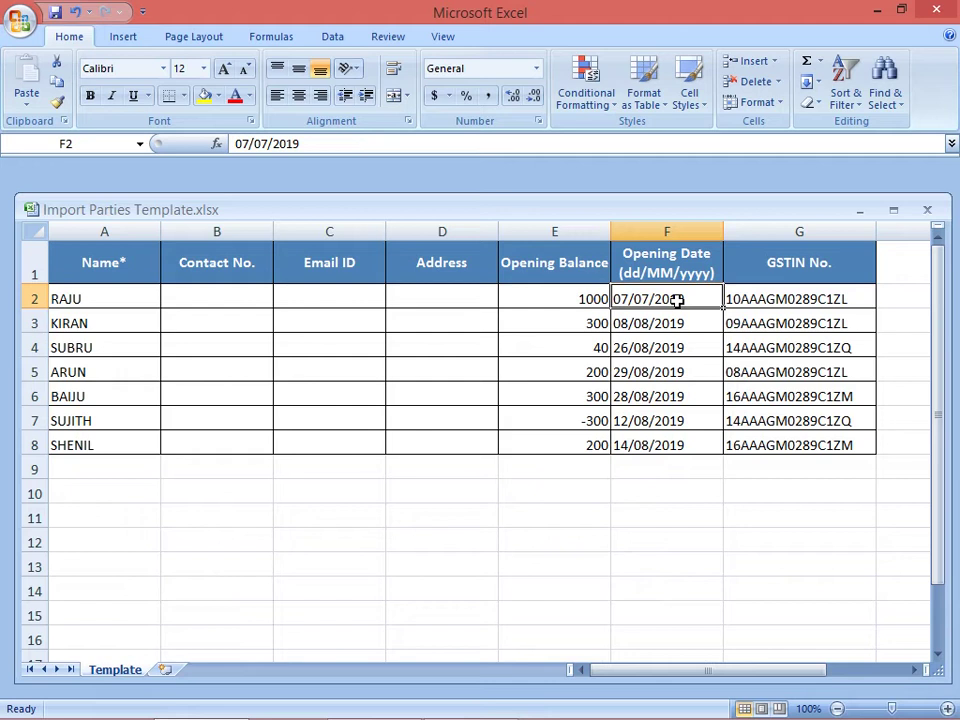
pyautogui.write('25')
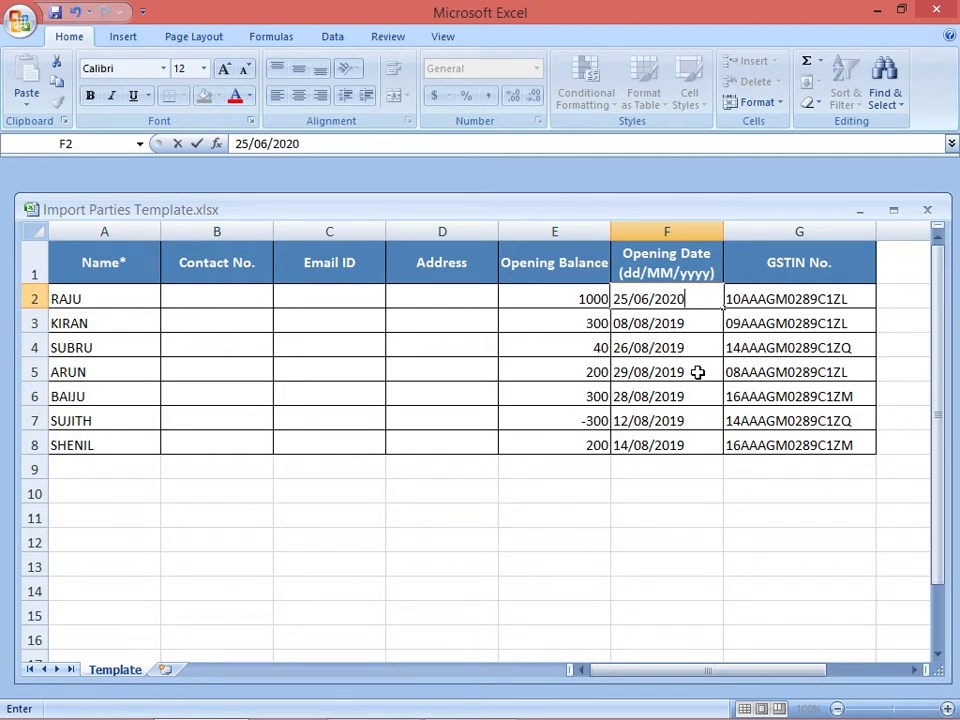
pyautogui.click(654, 446)
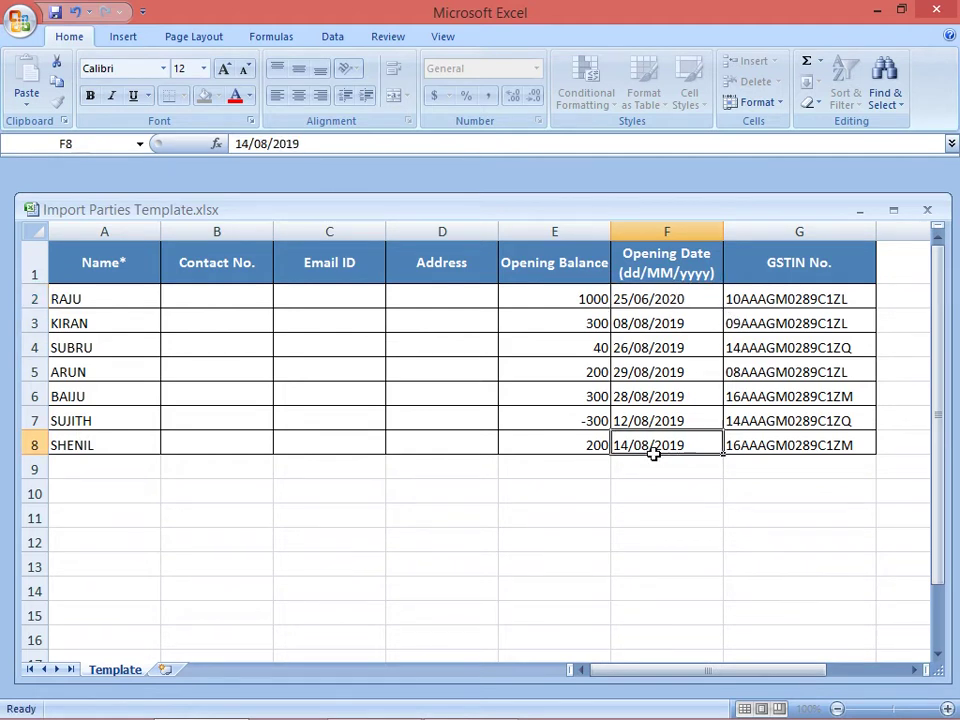
# - Copy the opening date from cell F2 and paste it into cells F3 and F4
pyautogui.click(675, 288)
pyautogui.rightClick(675, 286)
pyautogui.click(627, 319)
pyautogui.rightClick(664, 330)
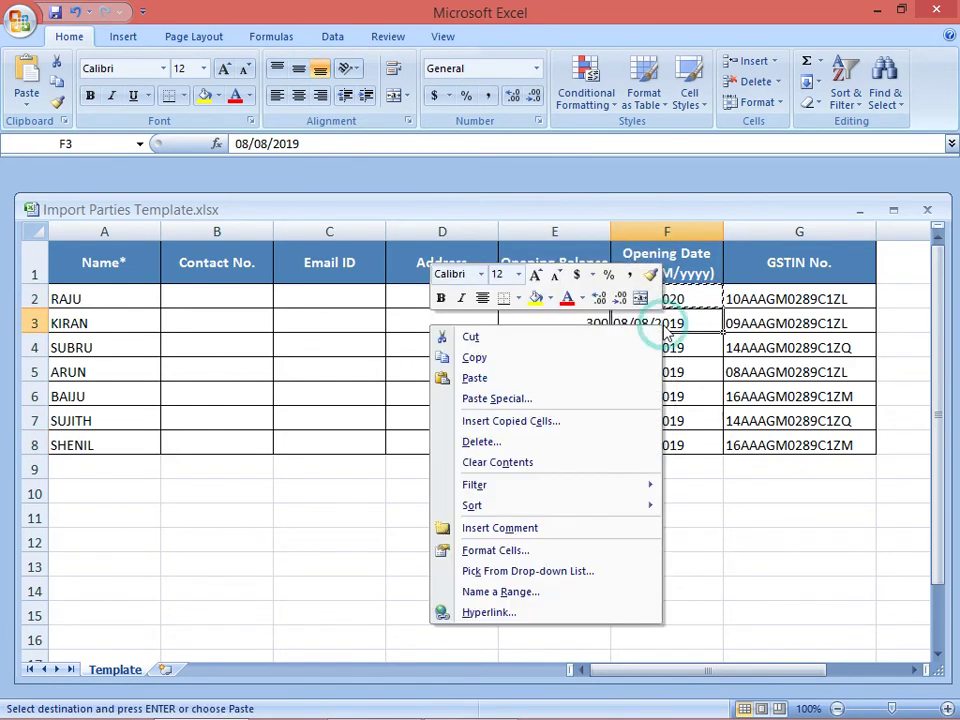
pyautogui.click(580, 379)
pyautogui.rightClick(629, 344)
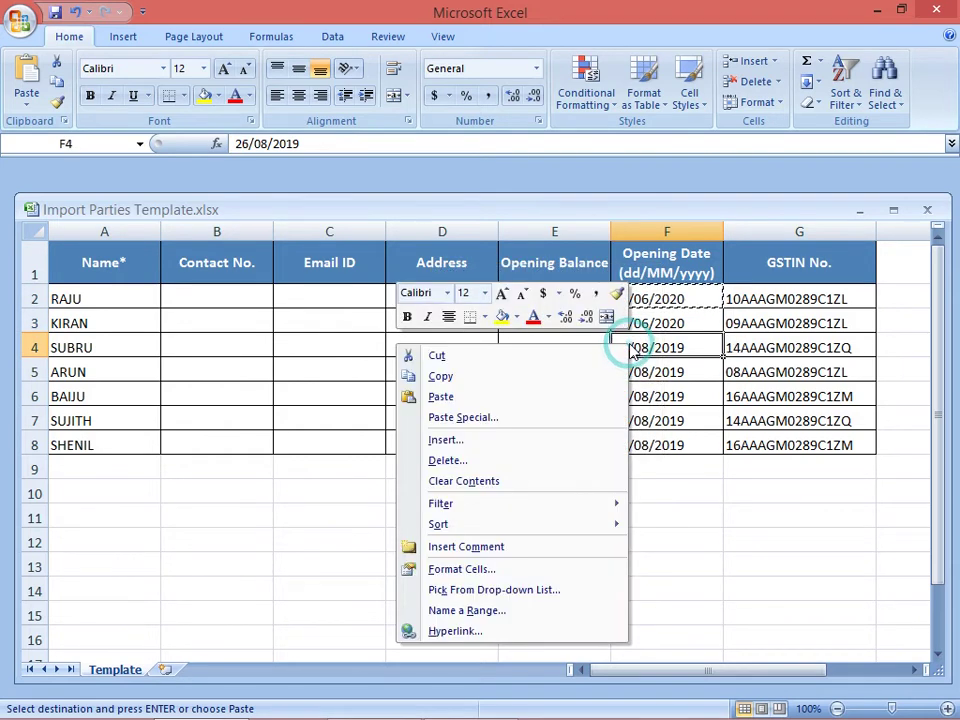
pyautogui.click(514, 396)
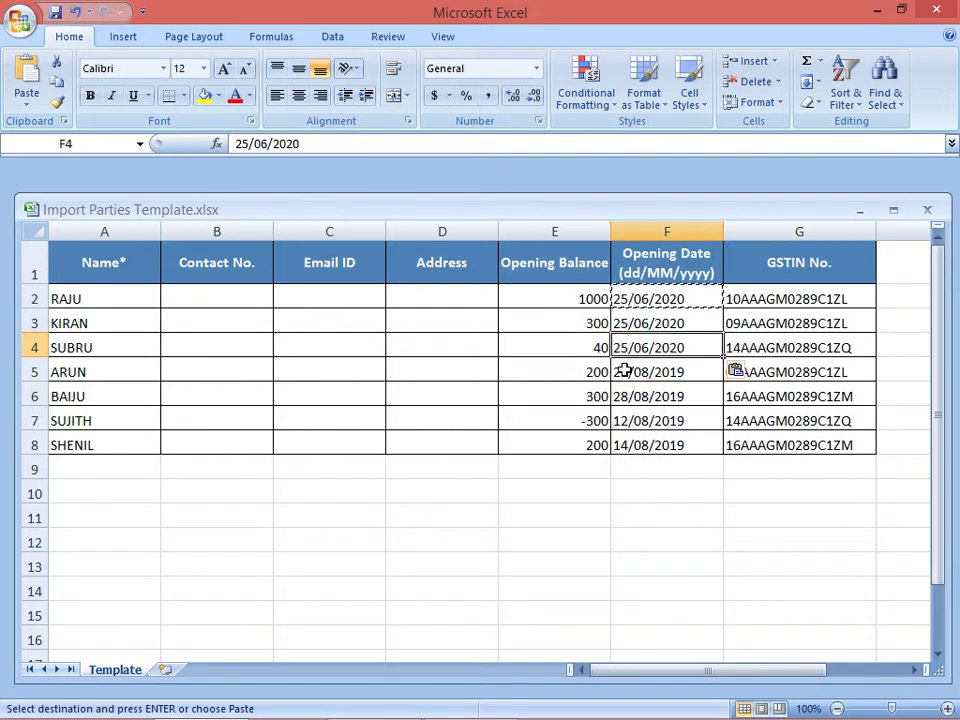
# - Paste the copied opening date 25/06/2020 into each of the cells F5 to F8
pyautogui.rightClick(628, 370)
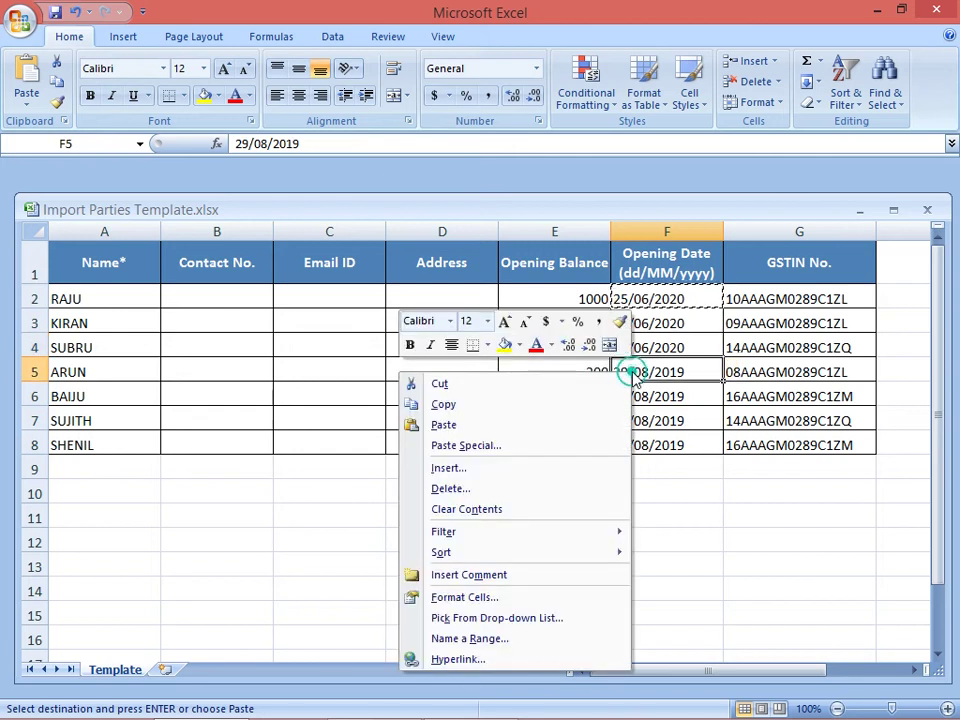
pyautogui.click(576, 426)
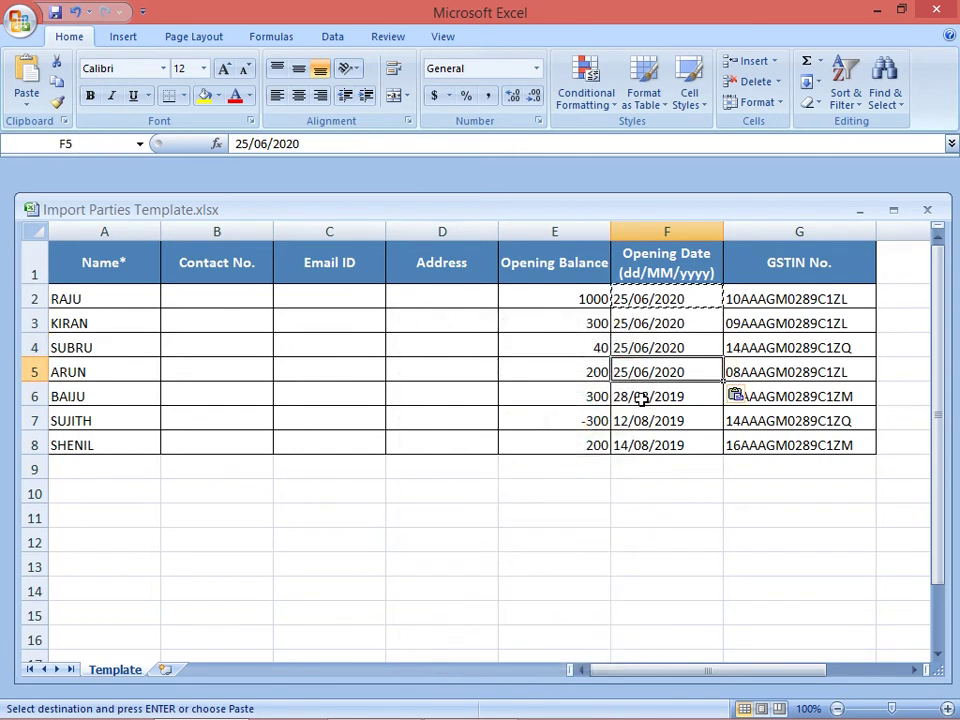
pyautogui.rightClick(642, 398)
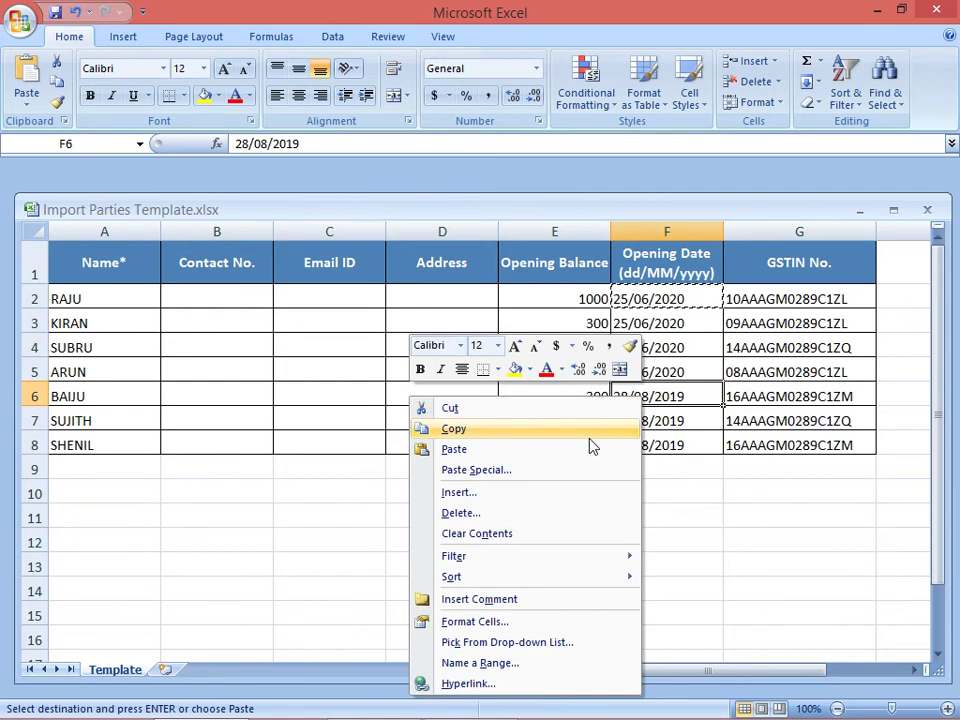
pyautogui.click(589, 450)
pyautogui.rightClick(642, 422)
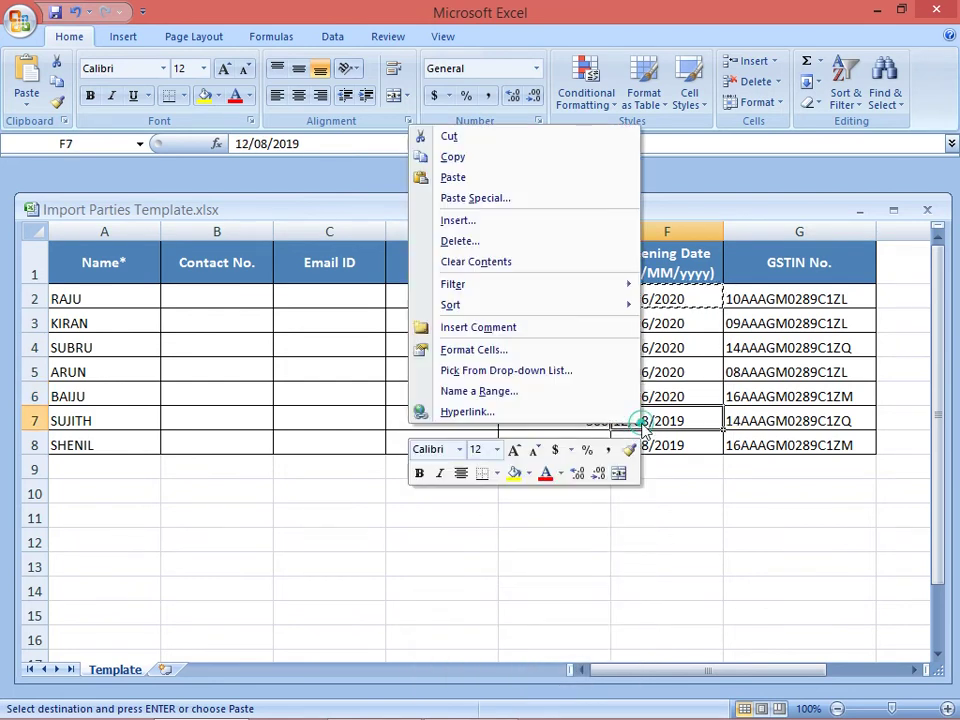
pyautogui.click(546, 190)
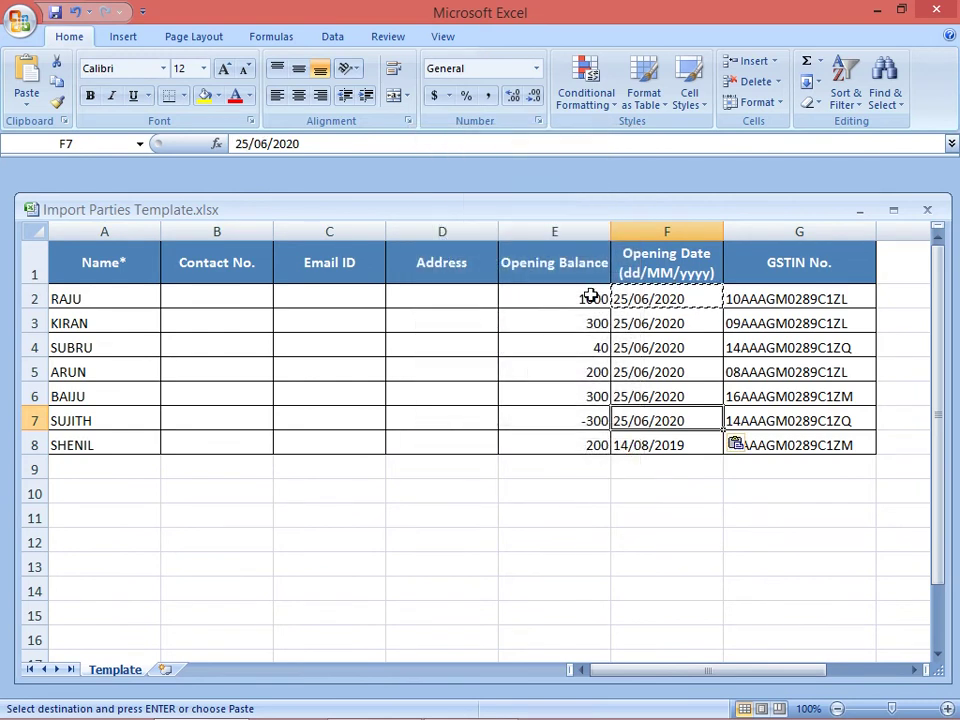
pyautogui.click(660, 446)
pyautogui.rightClick(660, 446)
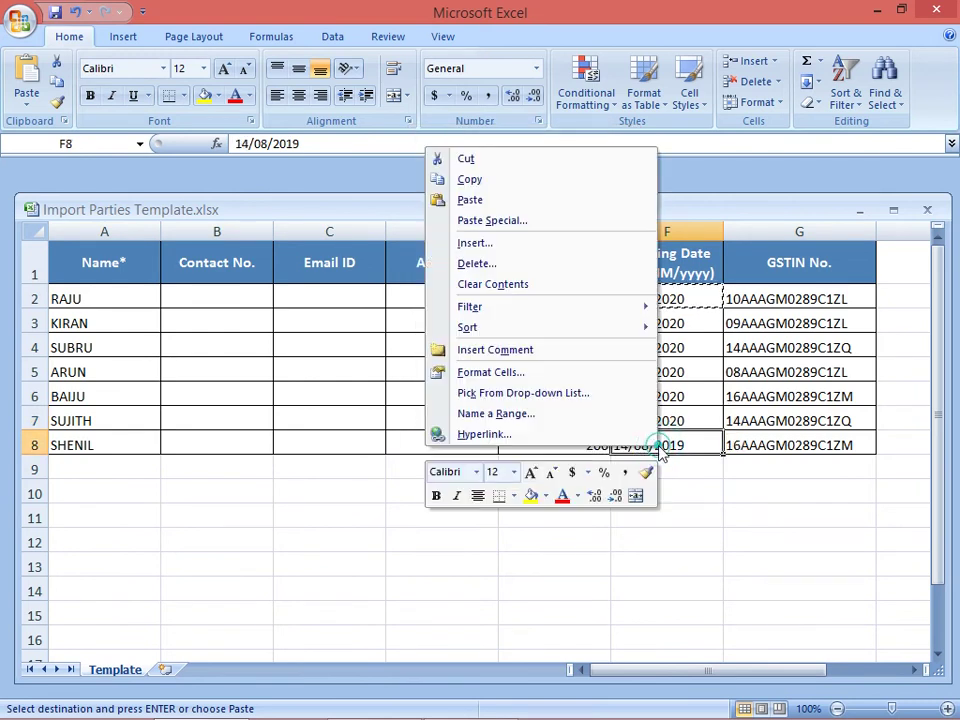
pyautogui.click(529, 201)
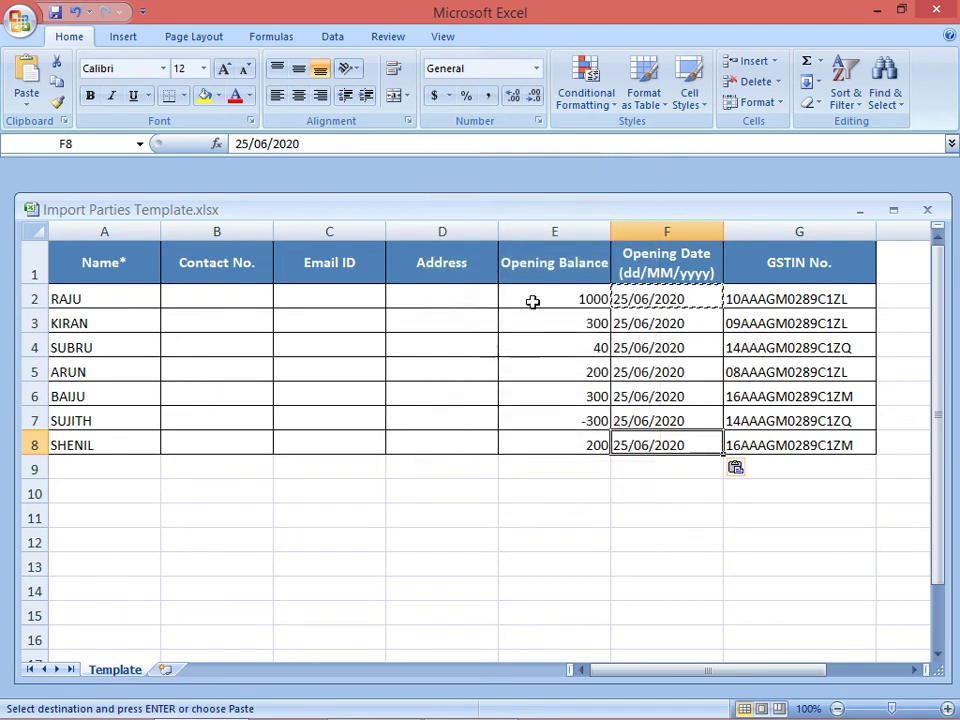
pyautogui.doubleClick(585, 347)
pyautogui.write('-')
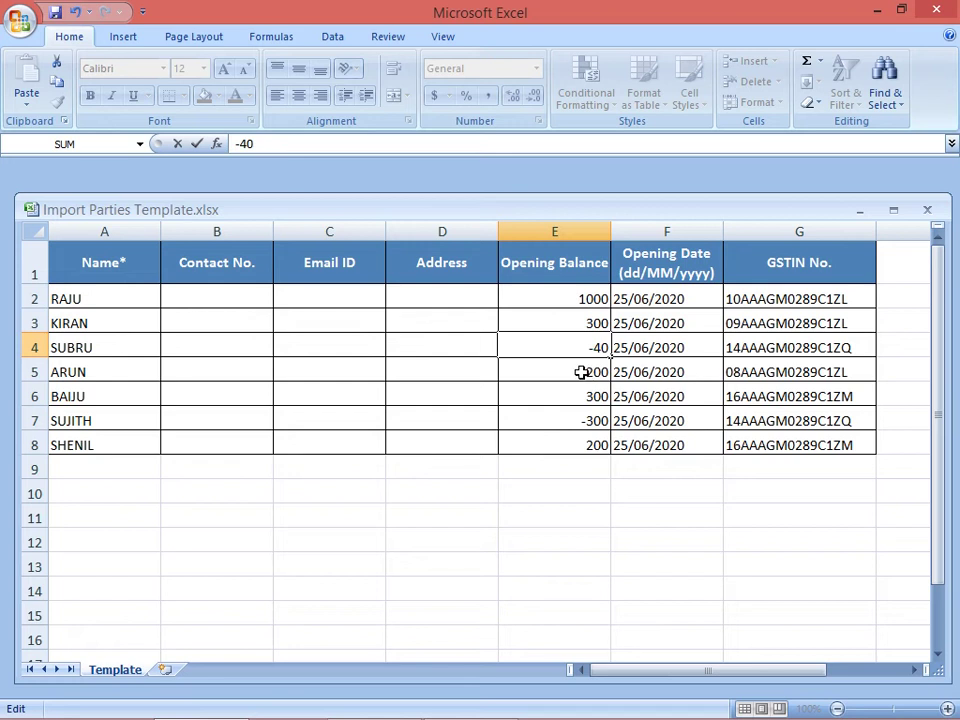
pyautogui.click(581, 372)
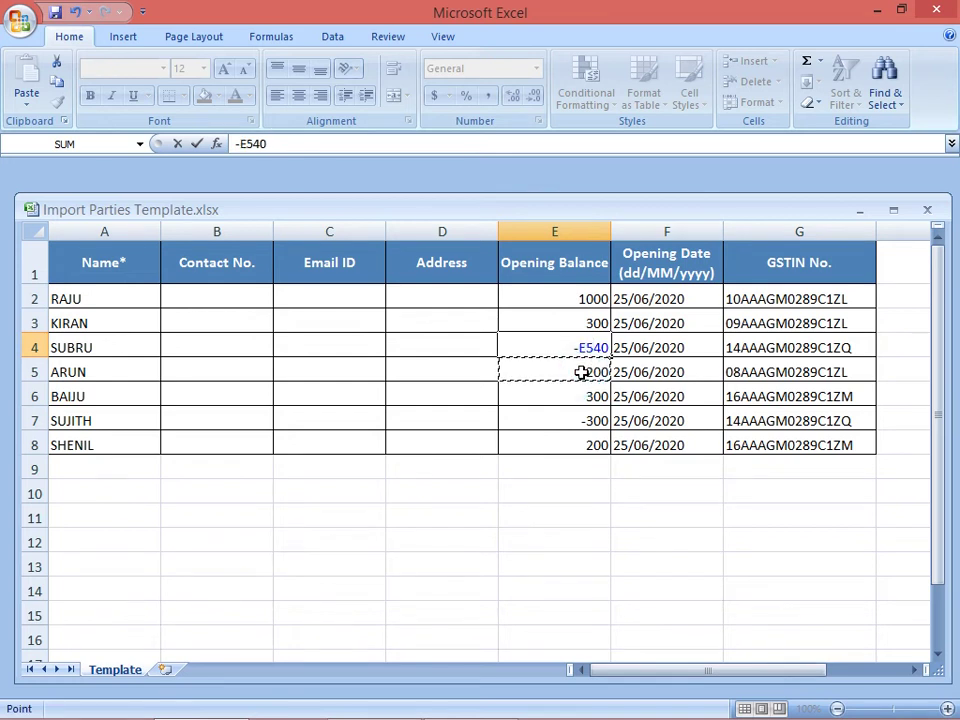
pyautogui.press('BackSpace')
pyautogui.press('BackSpace')
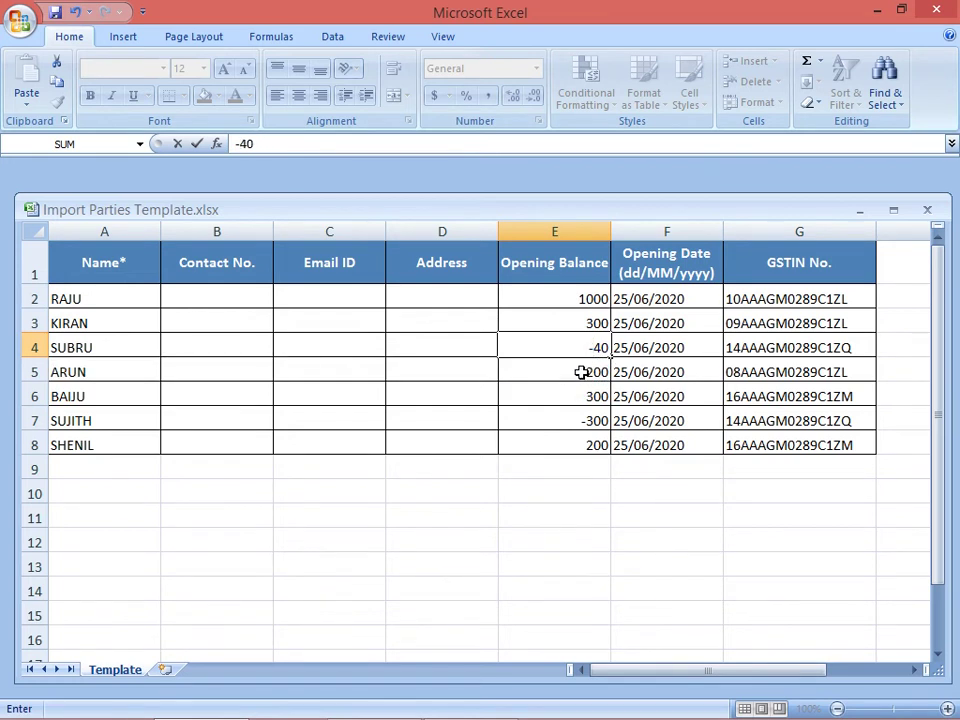
pyautogui.click(558, 570)
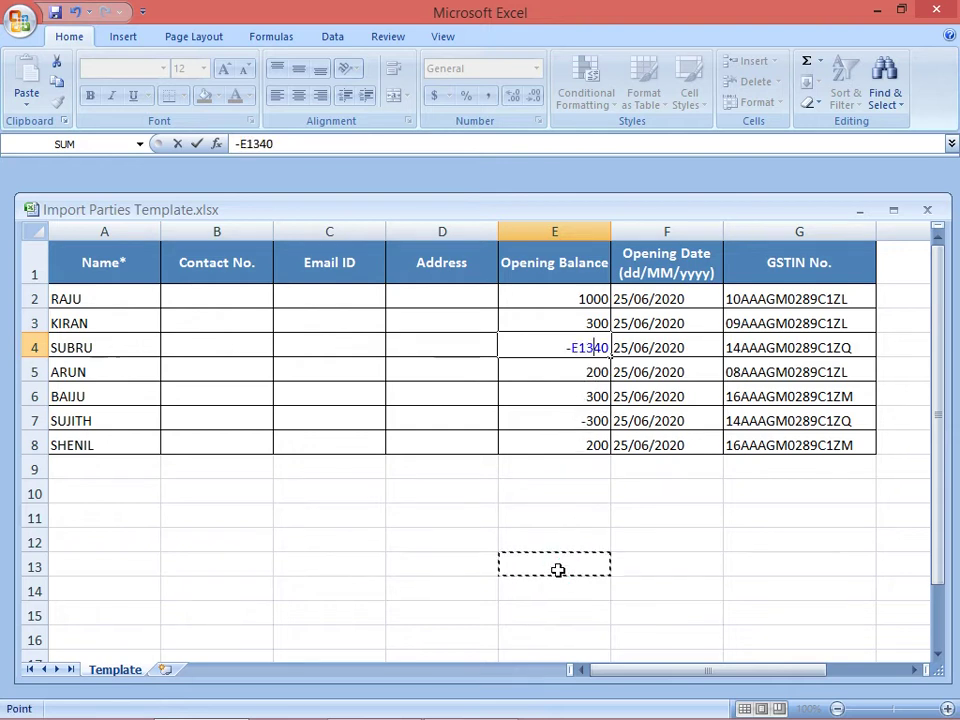
pyautogui.press('BackSpace')
pyautogui.press('BackSpace')
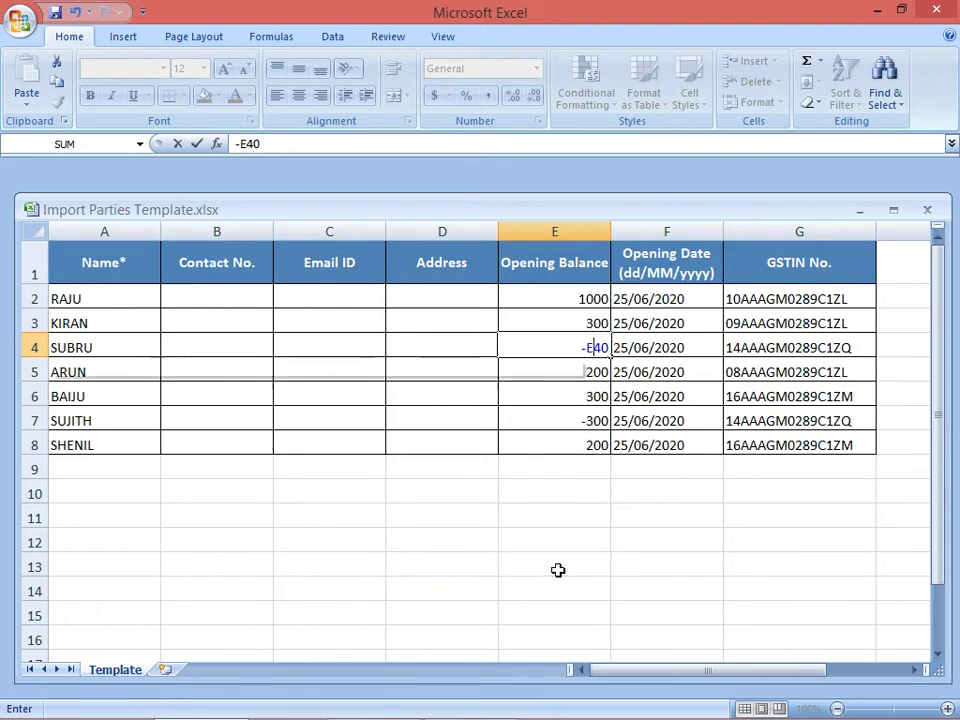
pyautogui.press('Escape')
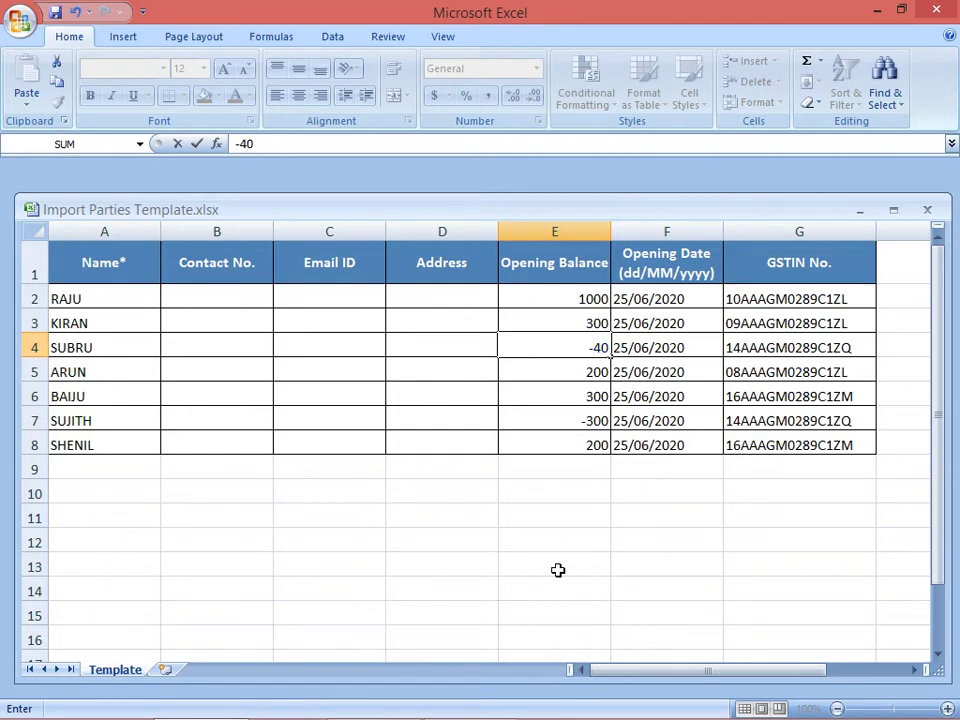
pyautogui.click(575, 348)
pyautogui.write('=')
pyautogui.click(578, 323)
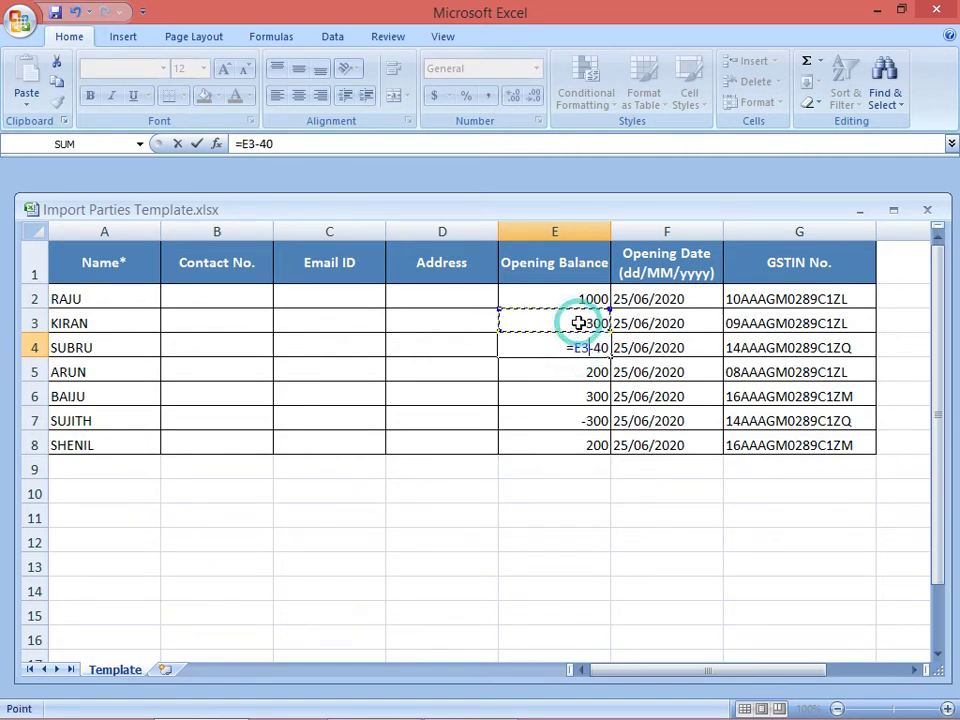
pyautogui.press('Escape')
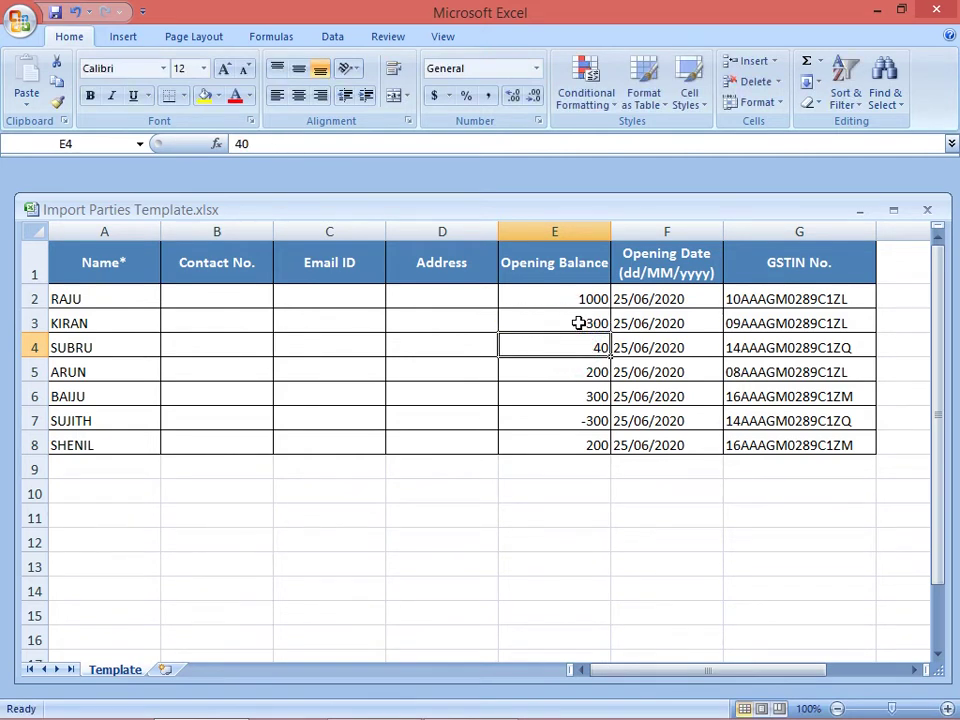
# - Copy the opening balance -300 from cell E7 and paste it into cell E4
pyautogui.click(585, 420)
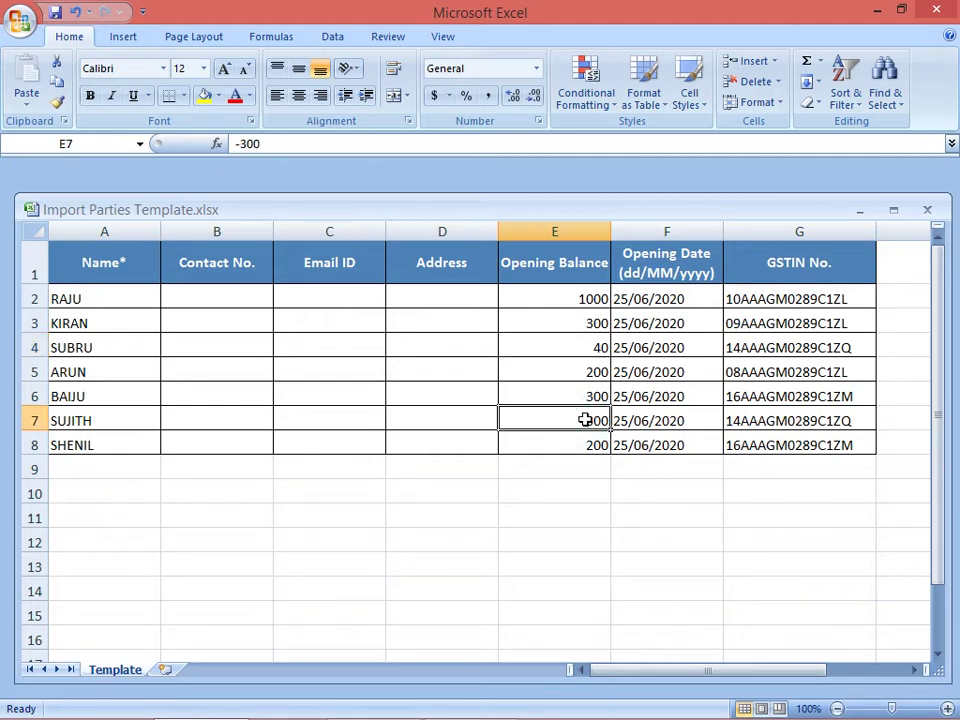
pyautogui.rightClick(598, 418)
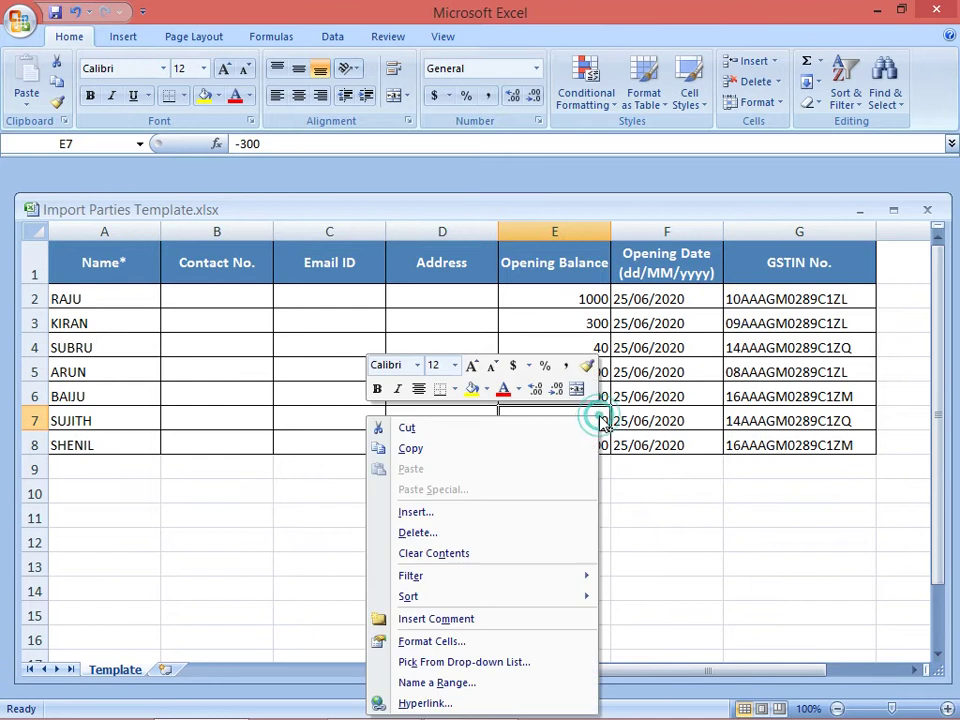
pyautogui.click(476, 449)
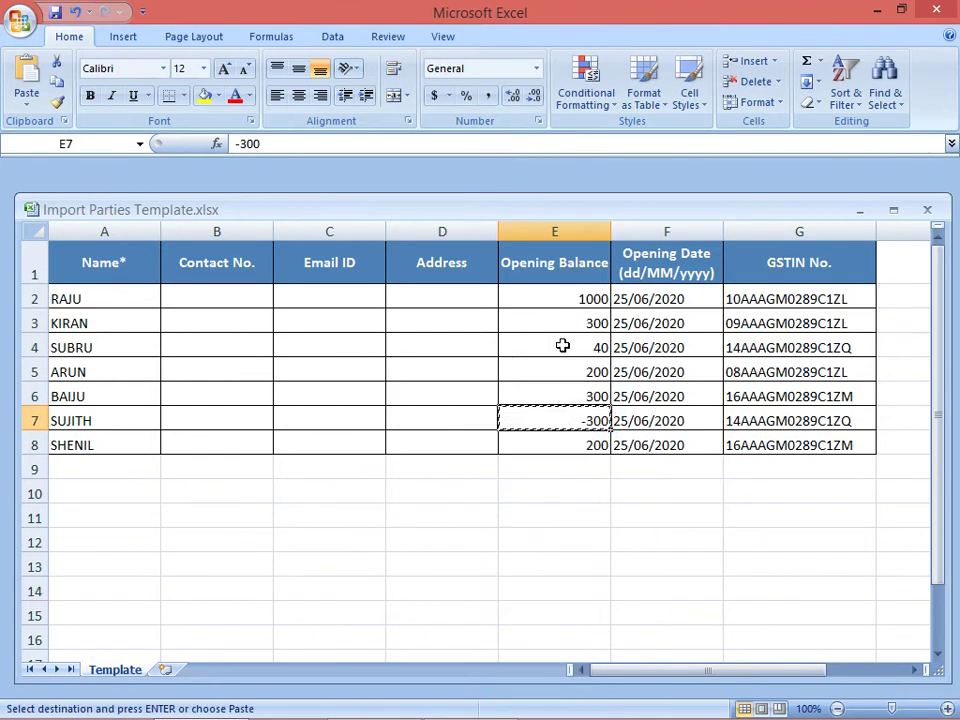
pyautogui.rightClick(563, 345)
pyautogui.click(483, 401)
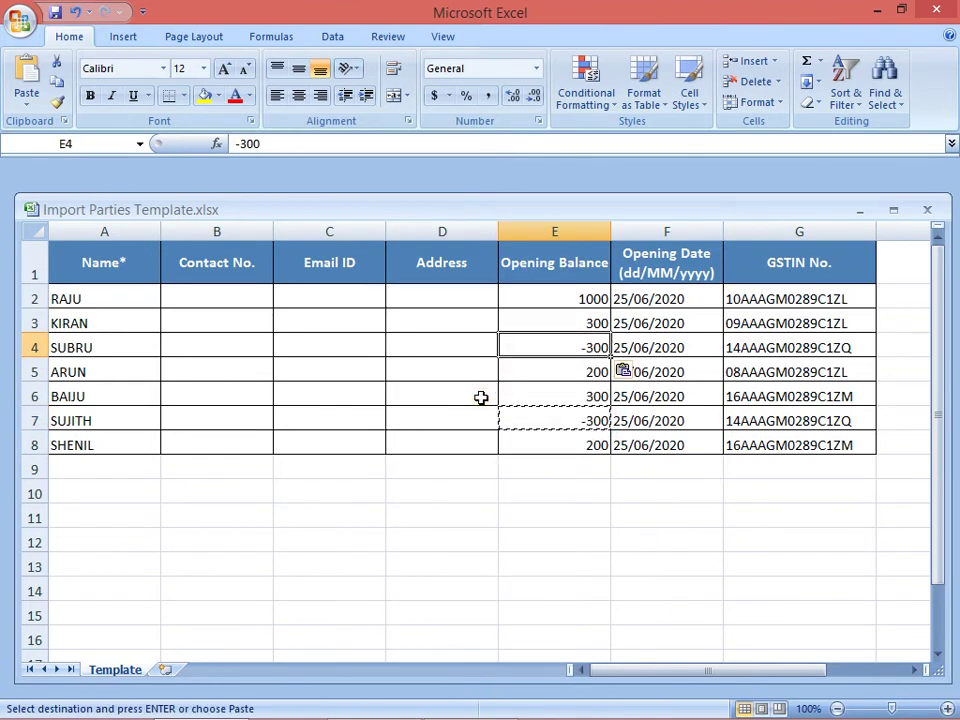
# - Set the opening balance in cell E4 to -700 and save the parties template
pyautogui.doubleClick(606, 347)
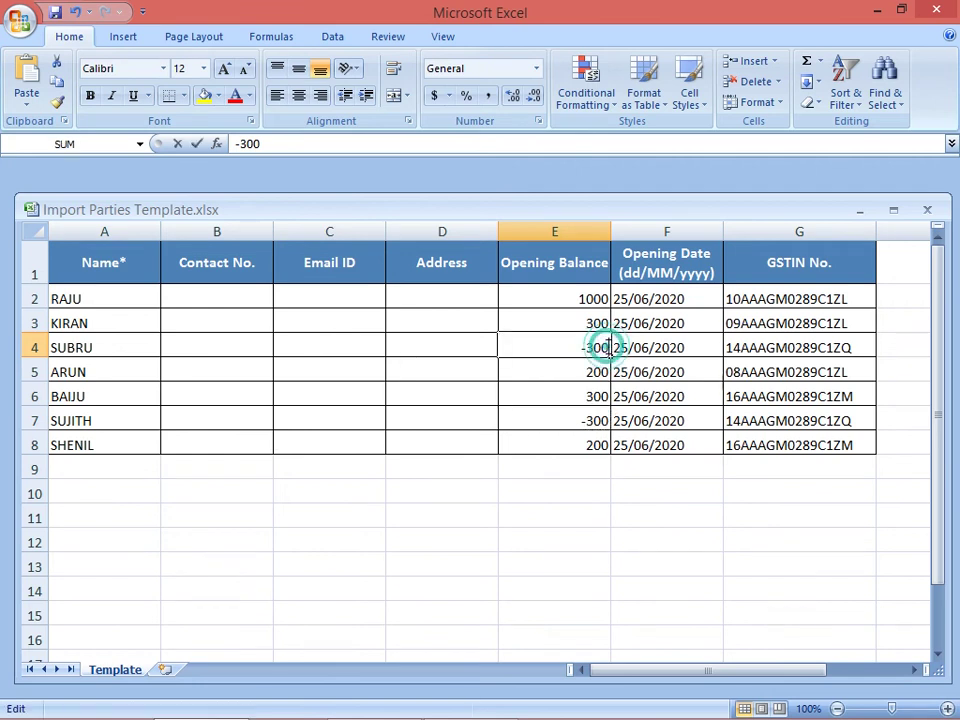
pyautogui.press('BackSpace')
pyautogui.press('BackSpace')
pyautogui.press('BackSpace')
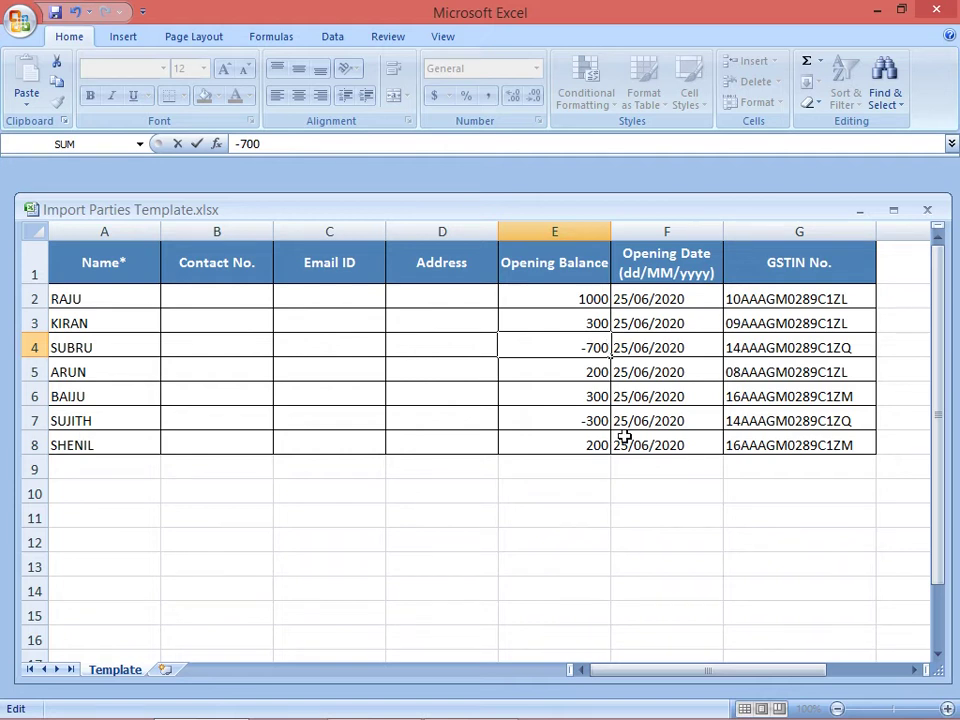
pyautogui.click(614, 497)
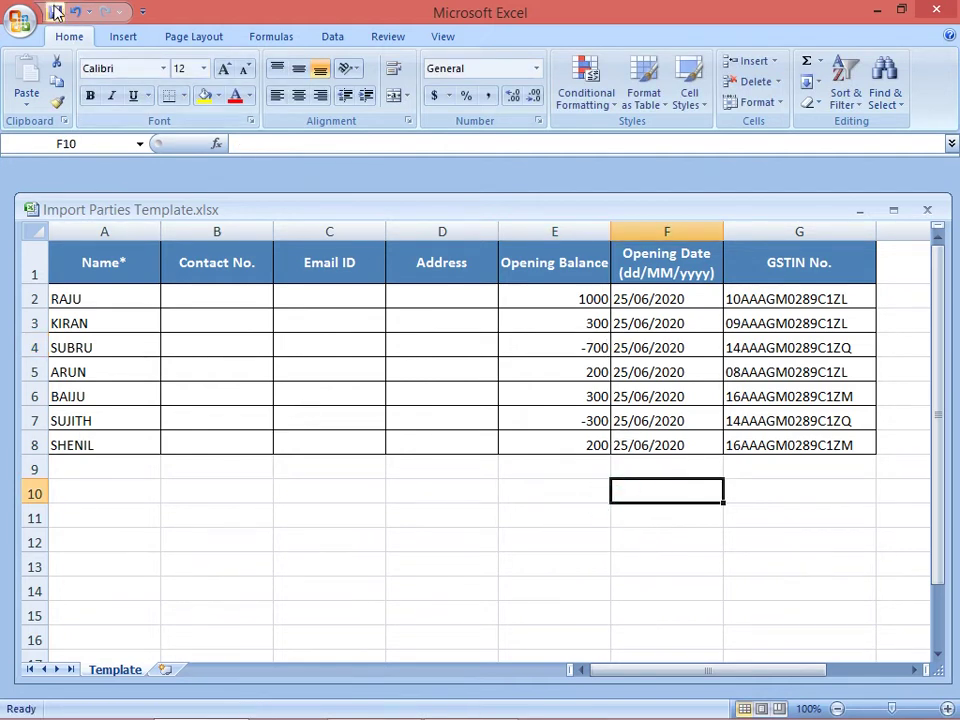
pyautogui.click(55, 17)
# - Switch to Vyapar and load Import Parties Template.xlsx from the Desktop for the parties import
pyautogui.click(445, 706)
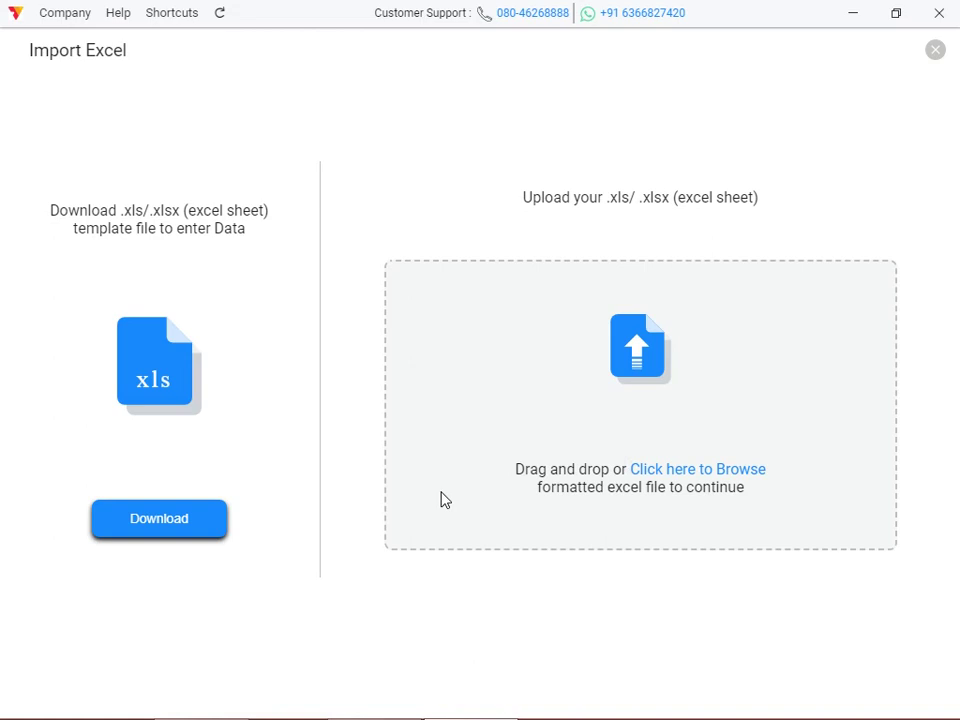
pyautogui.click(694, 478)
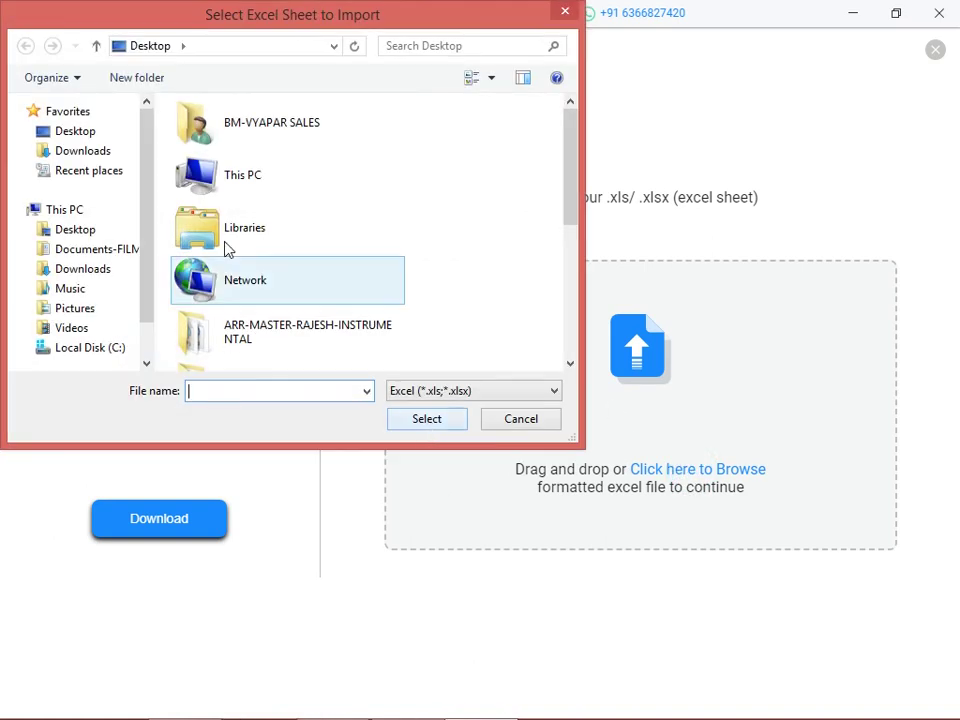
pyautogui.click(572, 313)
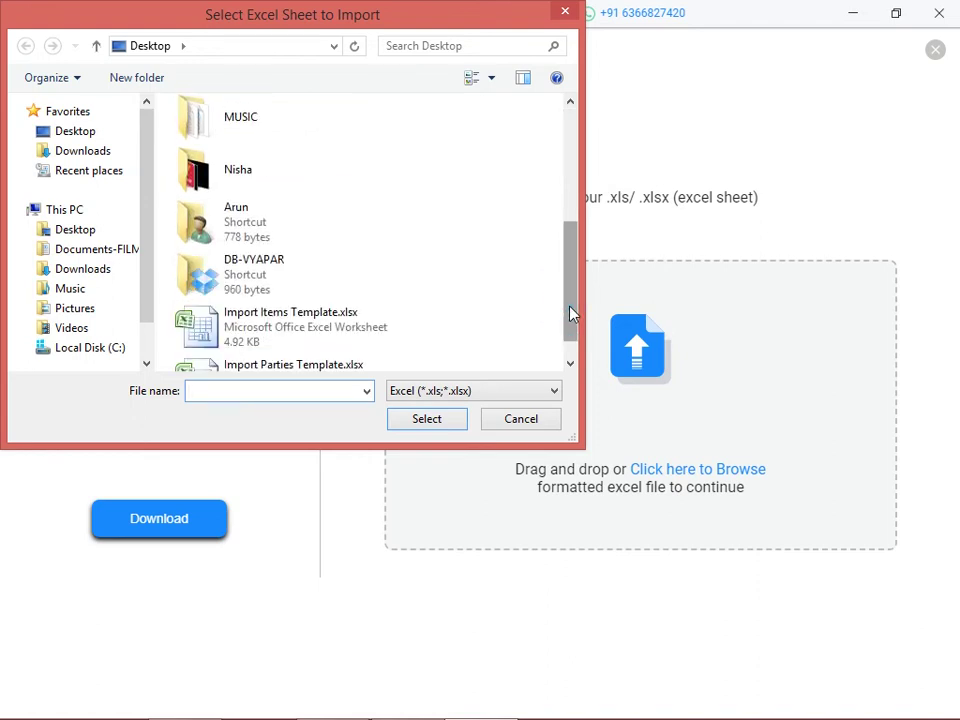
pyautogui.click(352, 370)
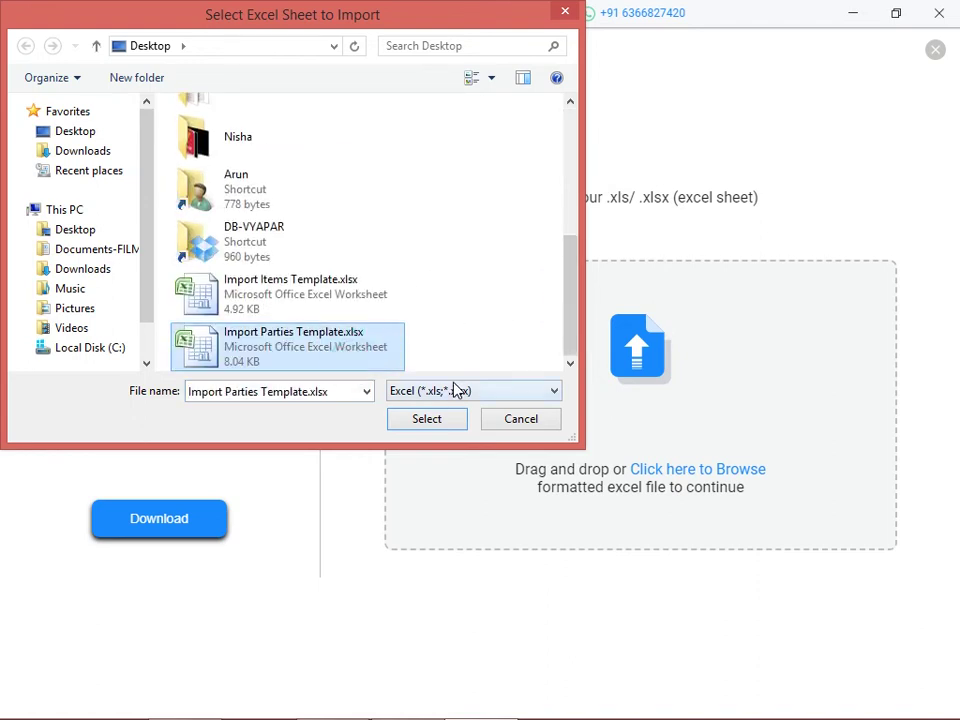
pyautogui.click(442, 418)
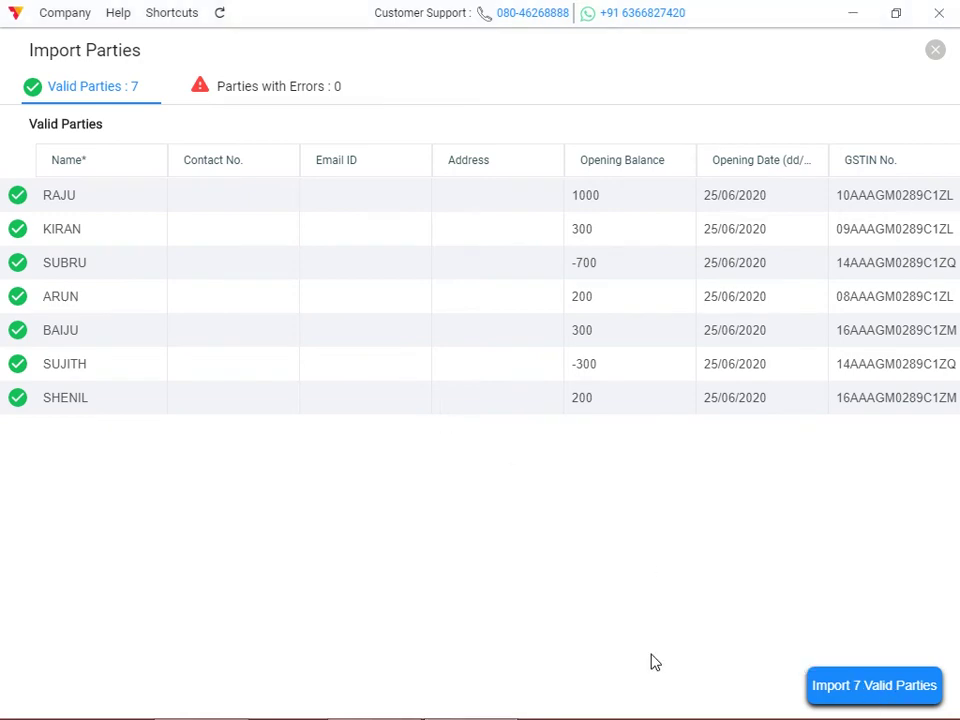
# - Import the 7 valid parties and dismiss the import message
pyautogui.press('super+c')
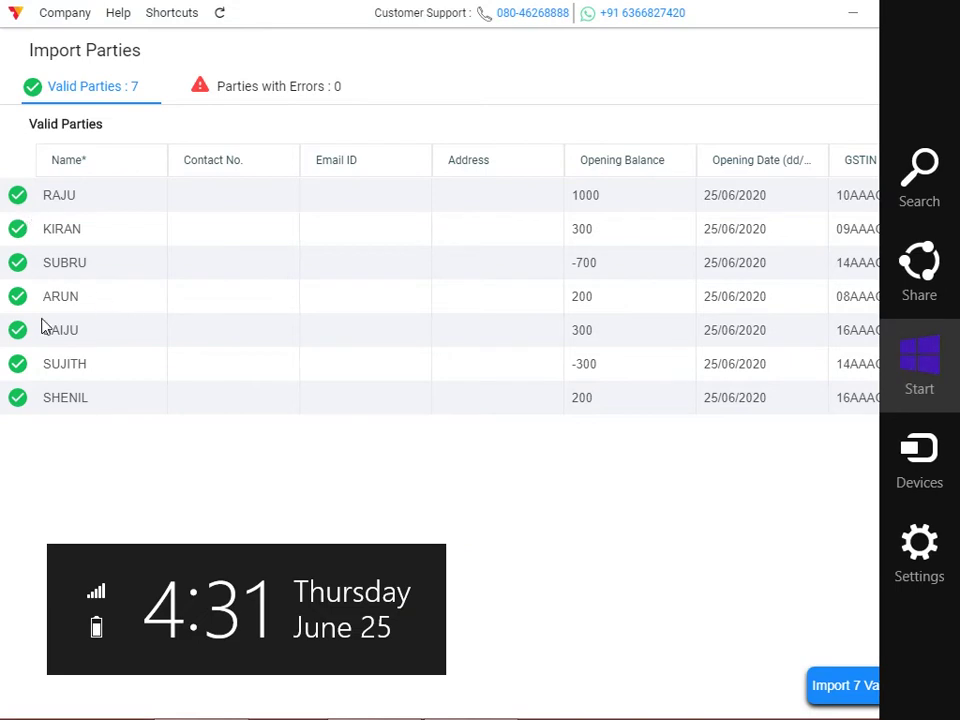
pyautogui.click(650, 617)
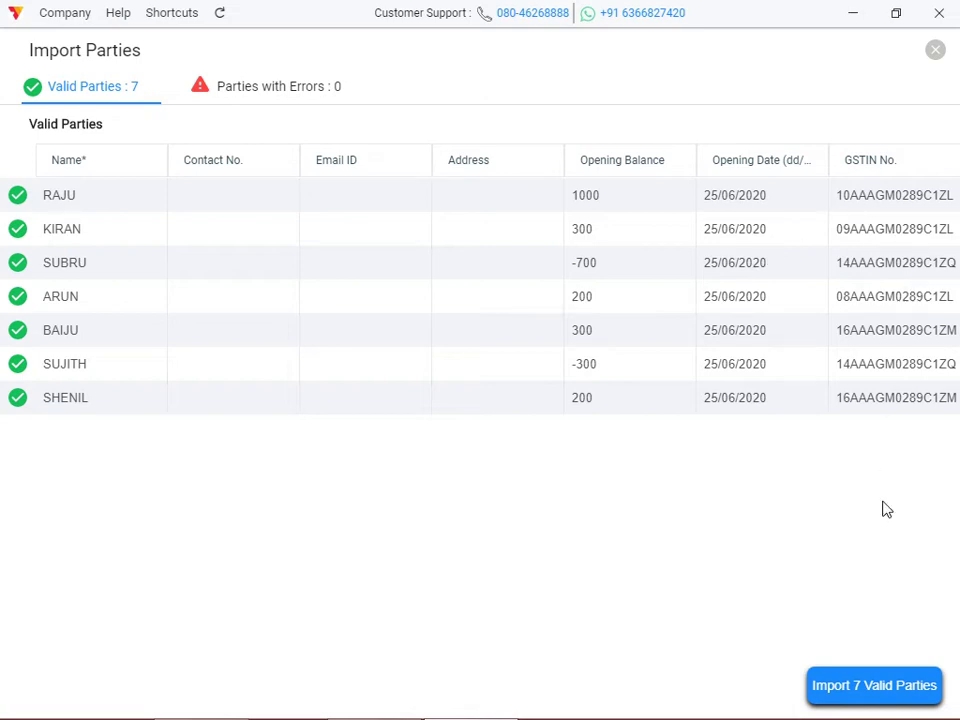
pyautogui.click(877, 691)
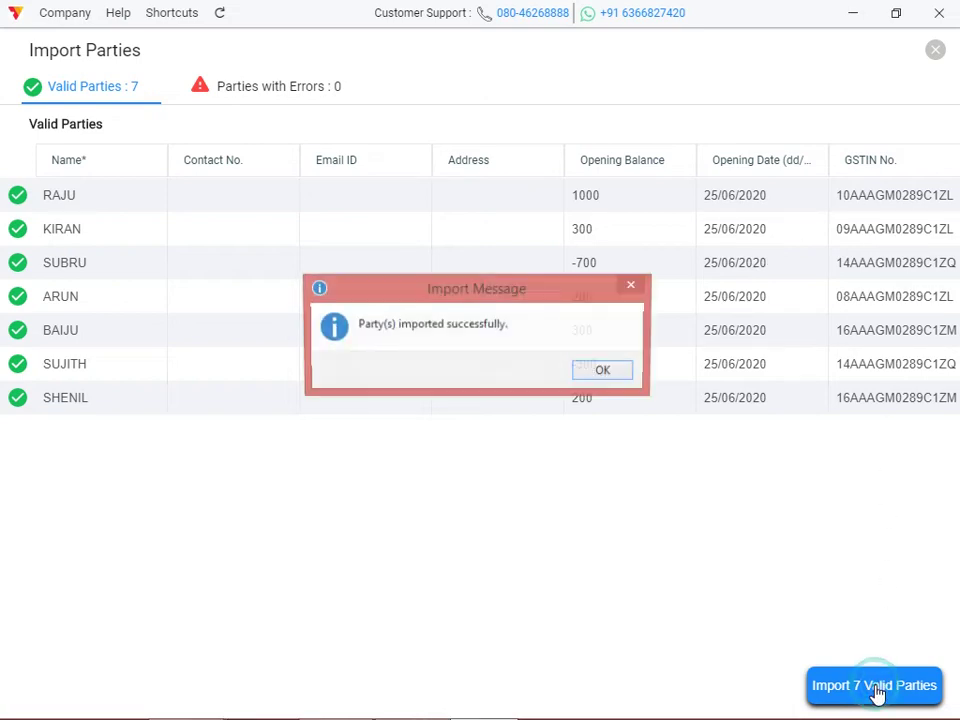
pyautogui.click(591, 377)
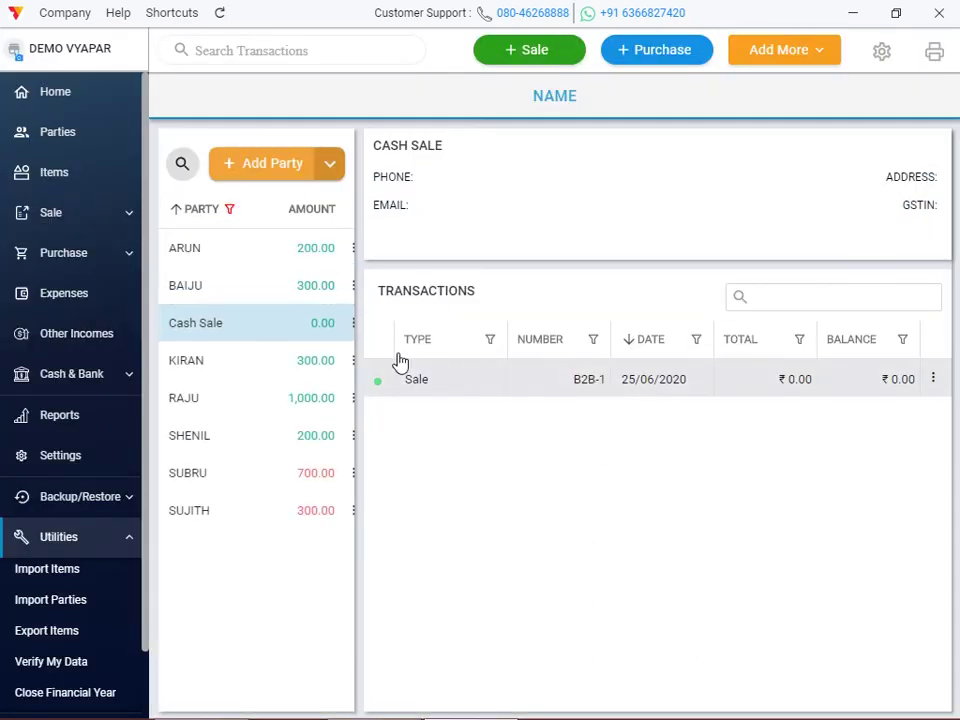
# - Open the imported party with the 700.00 balance, check its payable opening balance, and close its details without saving
pyautogui.click(306, 330)
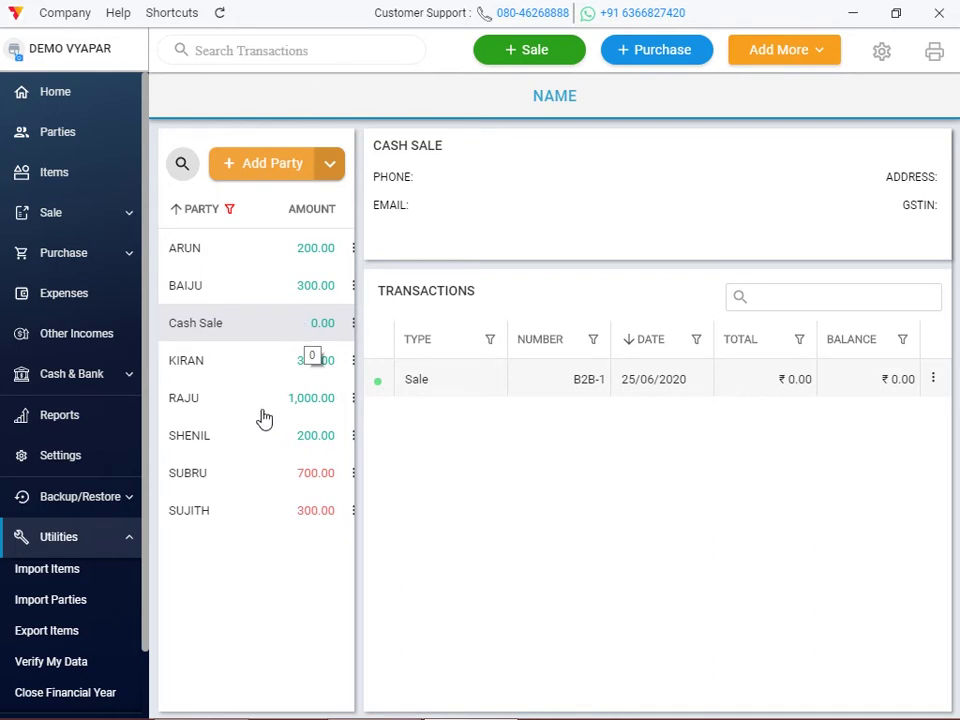
pyautogui.doubleClick(232, 489)
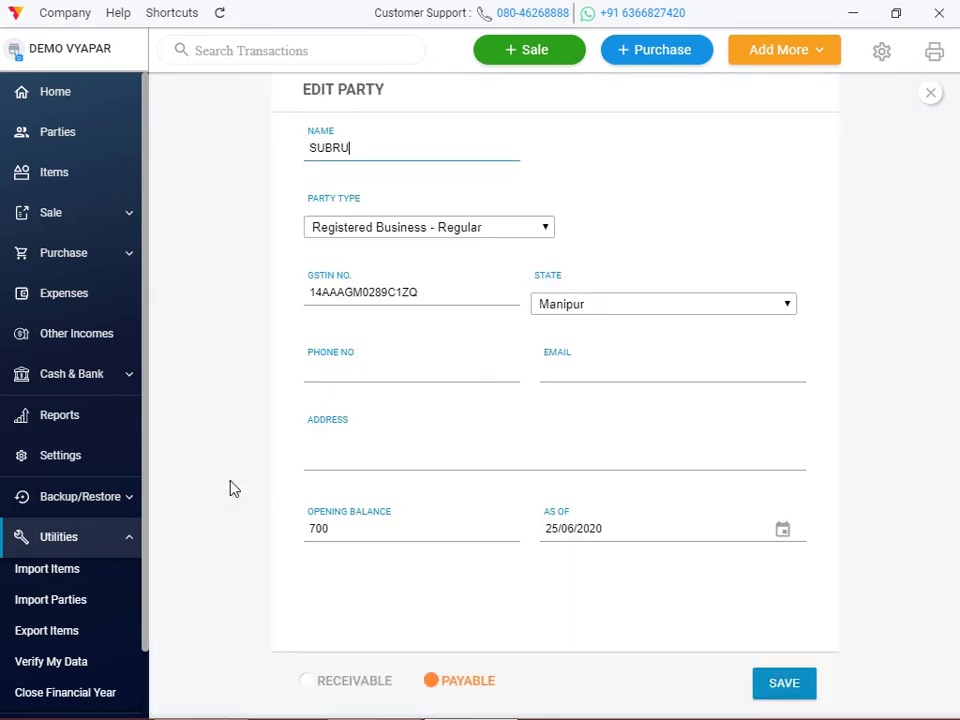
pyautogui.click(481, 682)
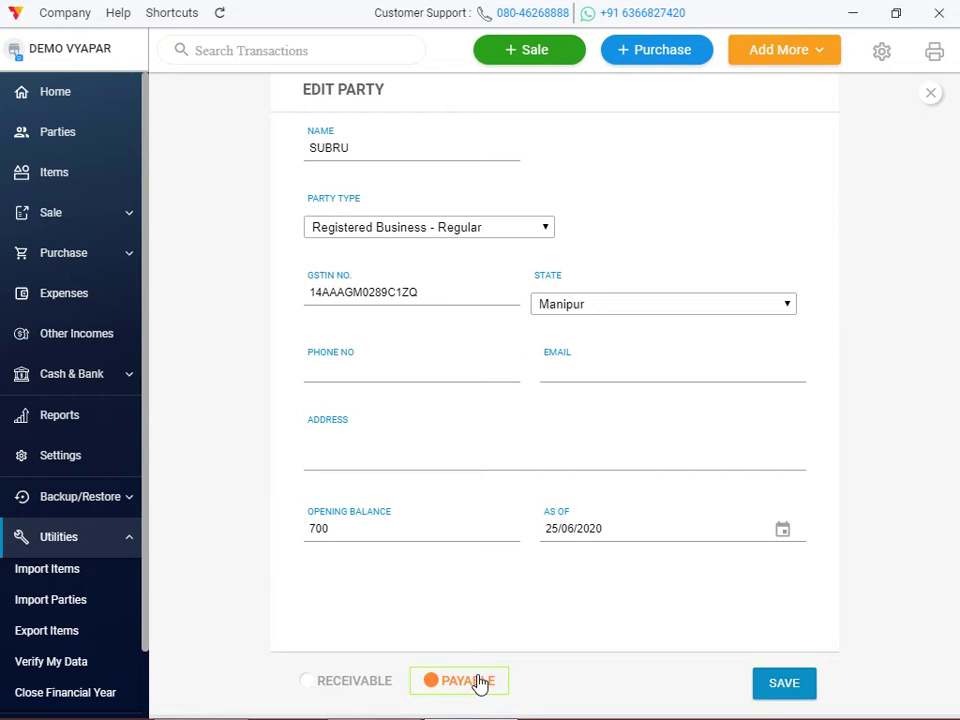
pyautogui.click(925, 97)
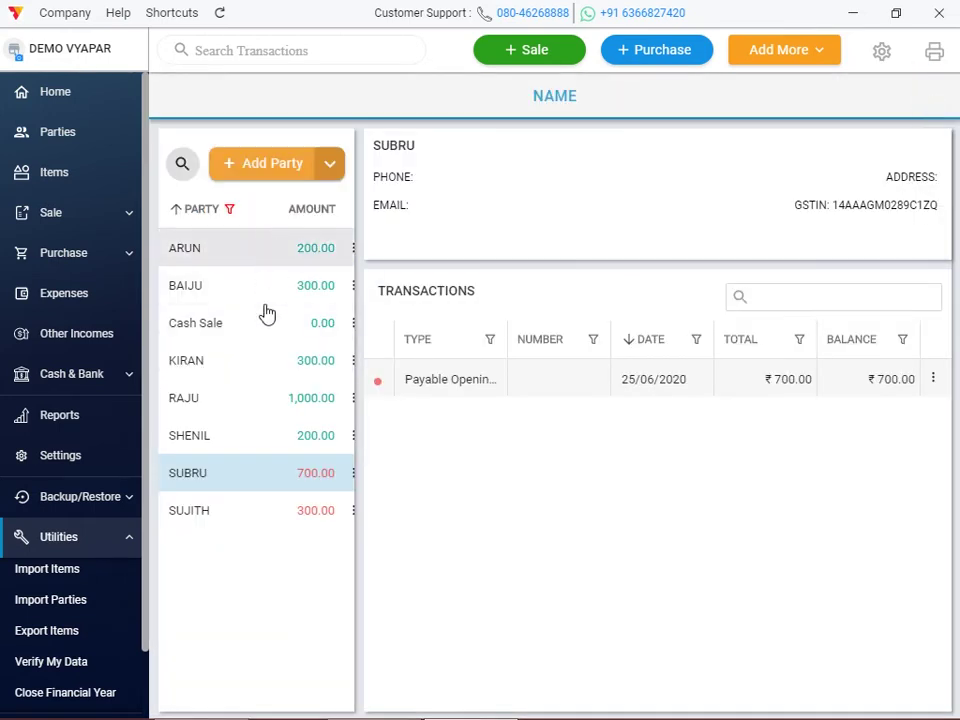
# - View the details of the second party in the list, close them, and select the party with the 700.00 balance
pyautogui.doubleClick(271, 285)
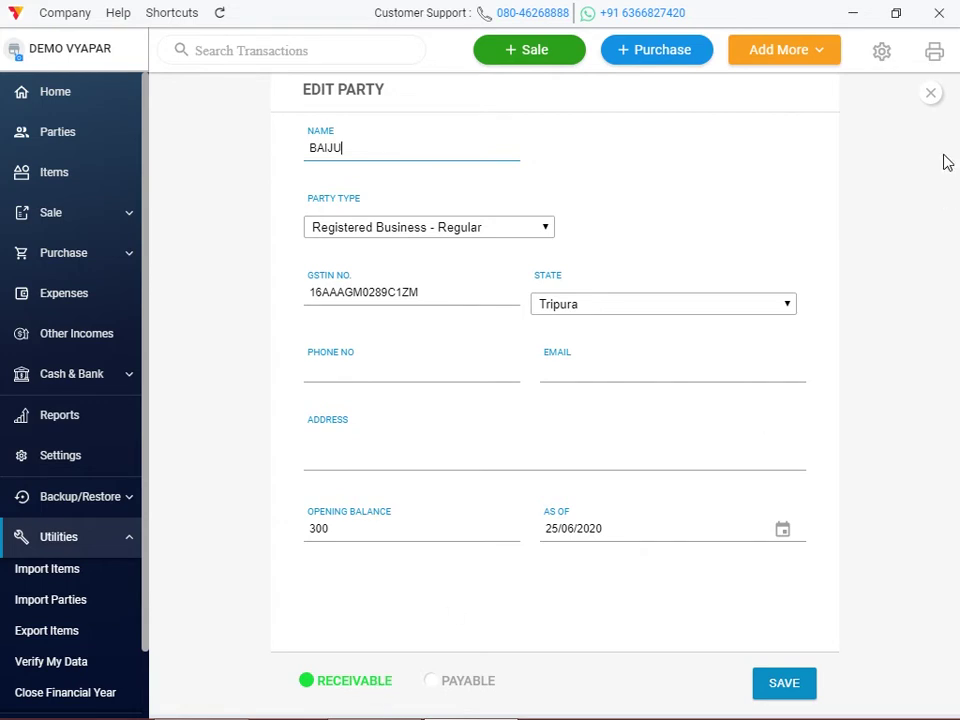
pyautogui.click(932, 100)
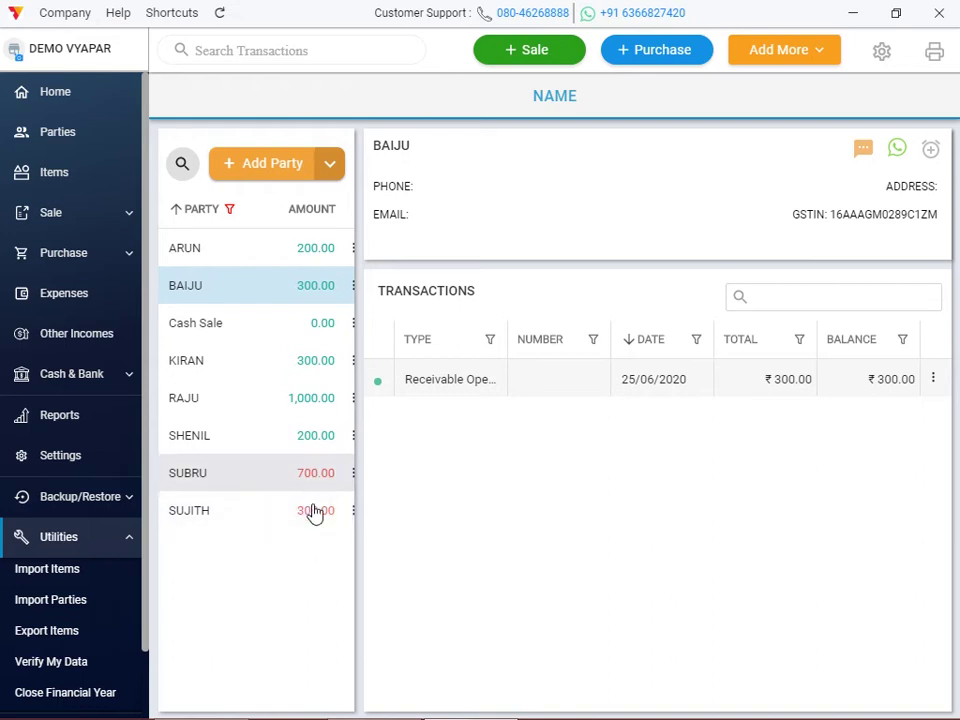
pyautogui.click(318, 478)
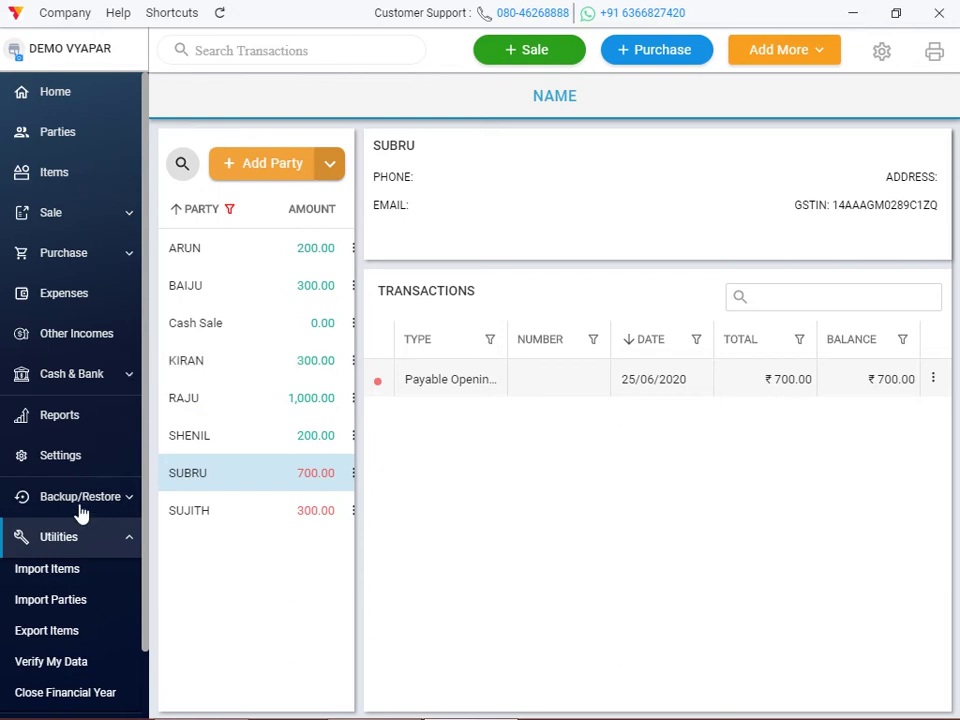
# - Start an items import and load Import Items Template.xlsx from the Desktop
pyautogui.click(67, 568)
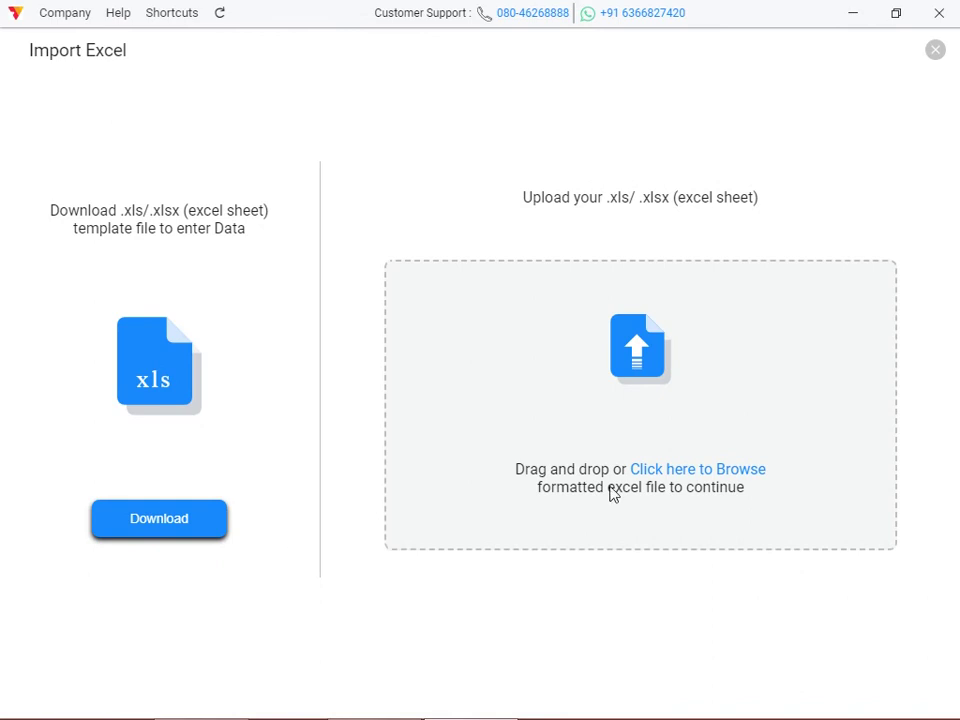
pyautogui.click(724, 471)
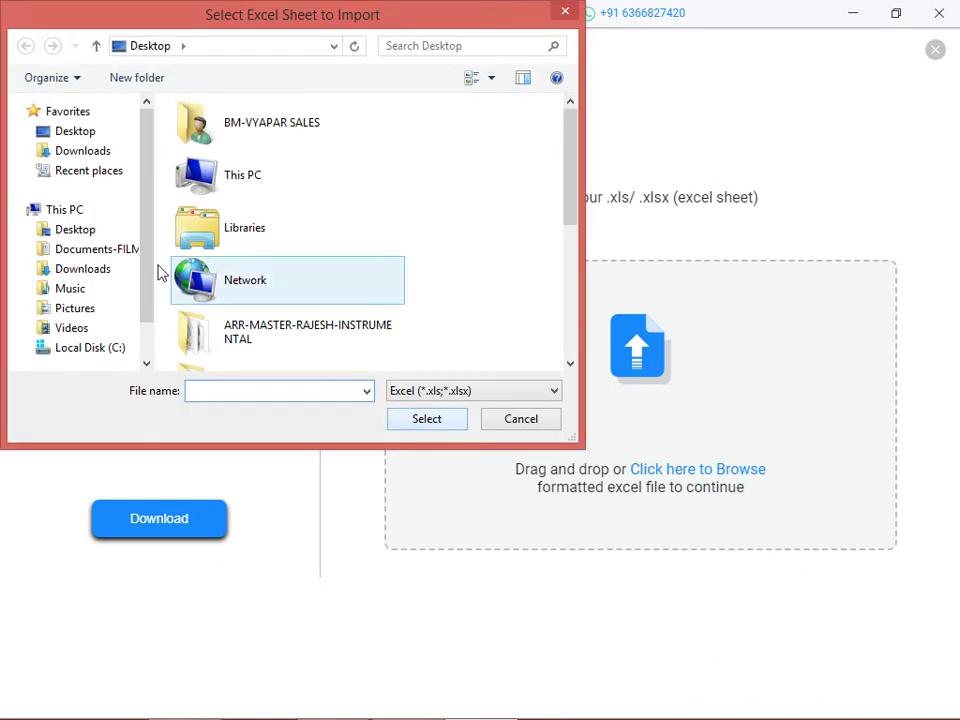
pyautogui.click(570, 349)
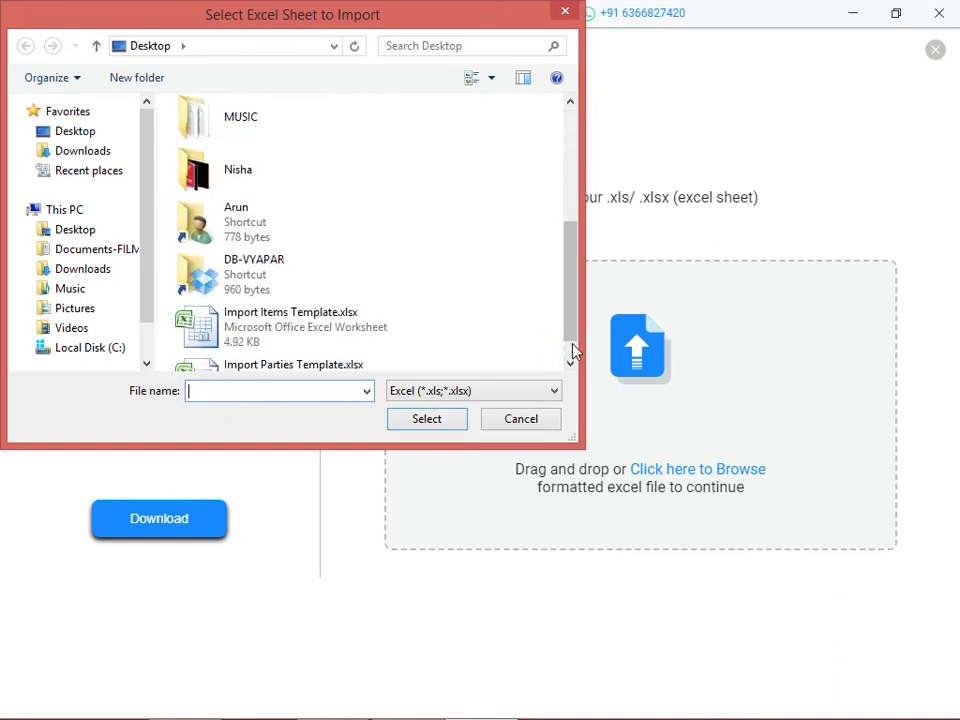
pyautogui.doubleClick(316, 344)
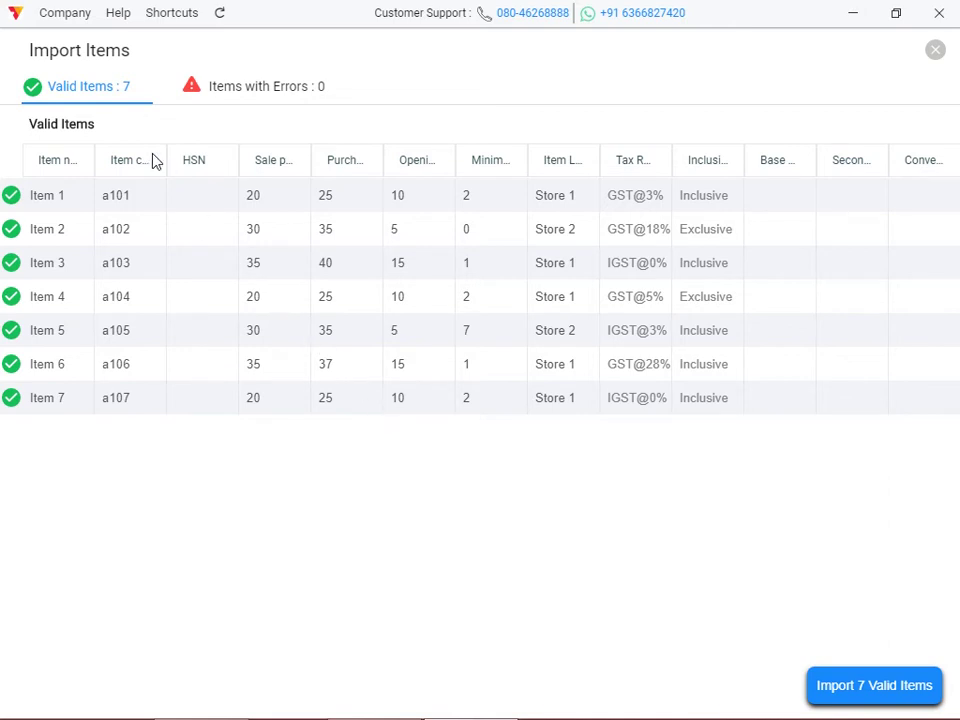
# - Import the 7 valid items, dismiss the import message, and show the product list
pyautogui.click(868, 688)
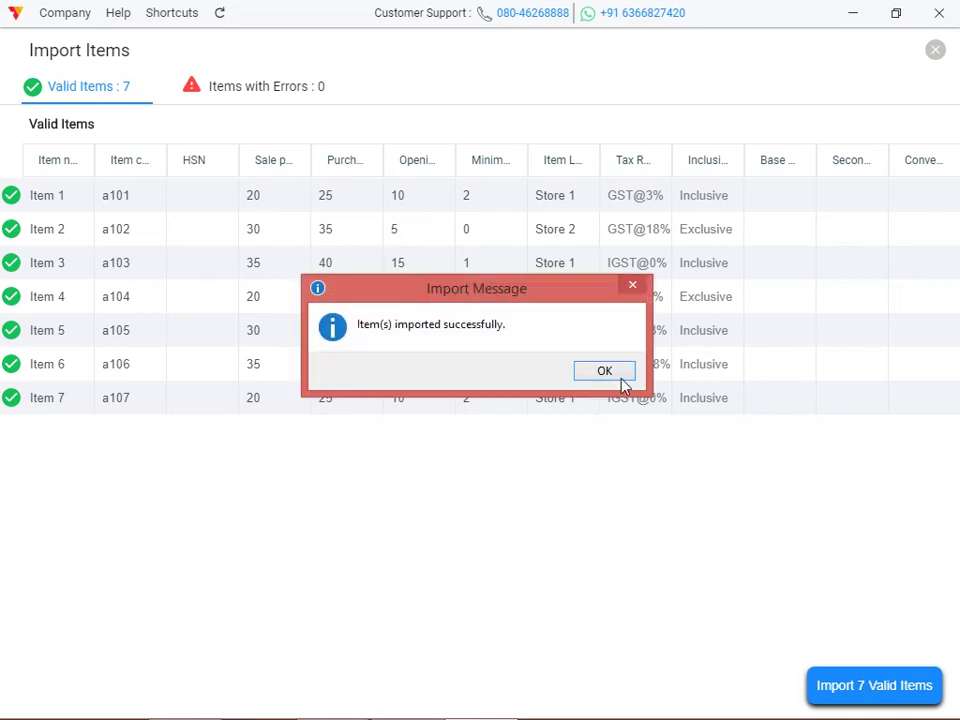
pyautogui.click(618, 379)
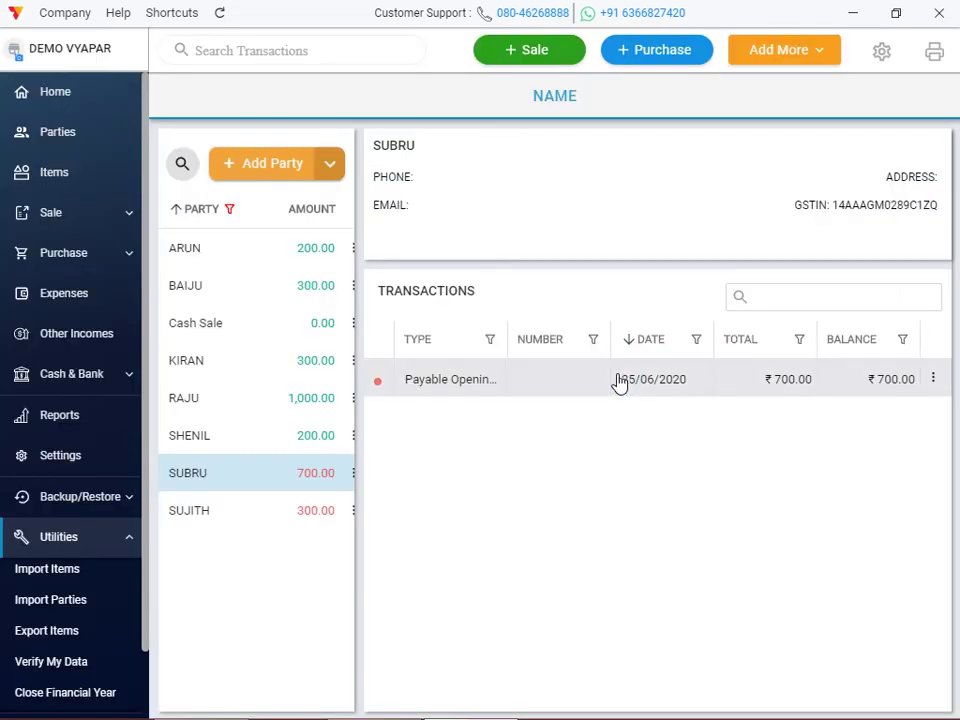
pyautogui.click(81, 176)
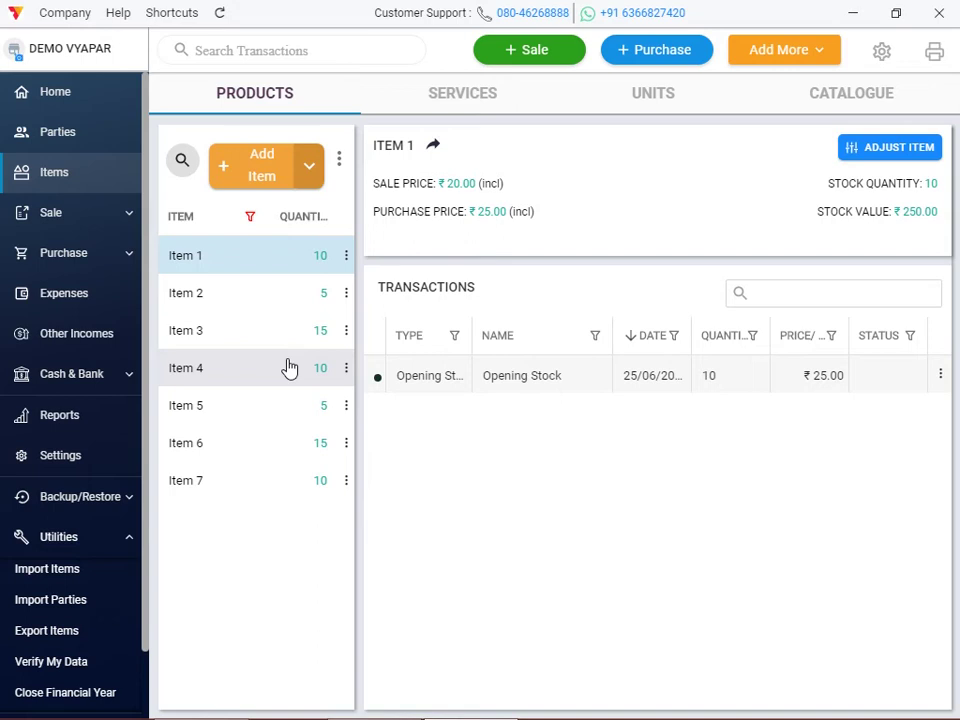
# - Close the open Excel workbook, reopen Import Items Template.xlsx from the Desktop to review its rows, close it, and return to Vyapar
pyautogui.moveTo(219, 715)
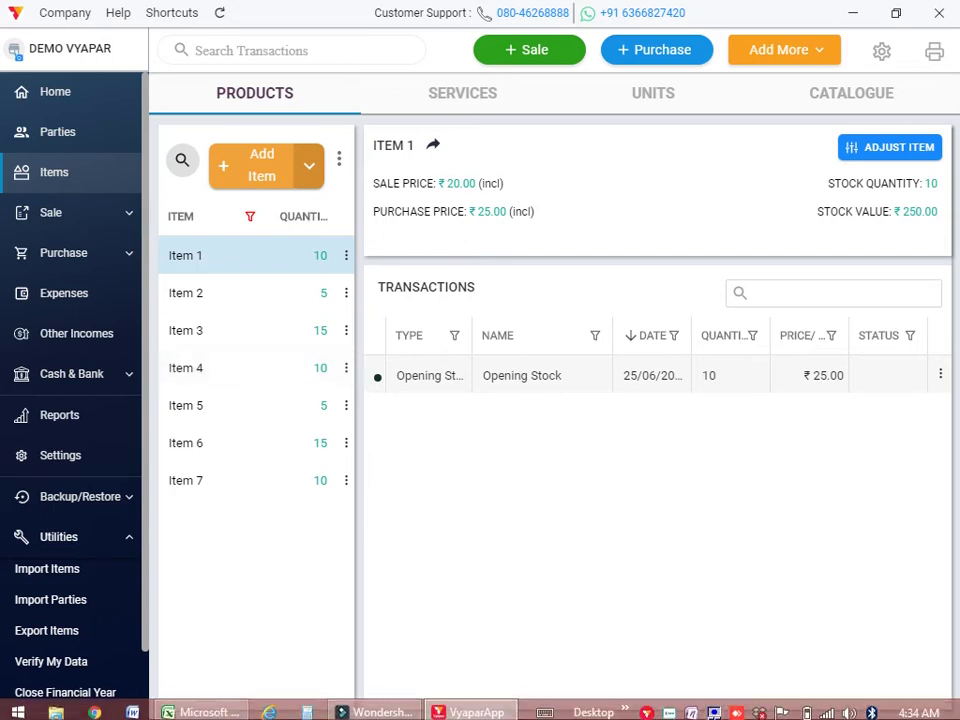
pyautogui.click(197, 708)
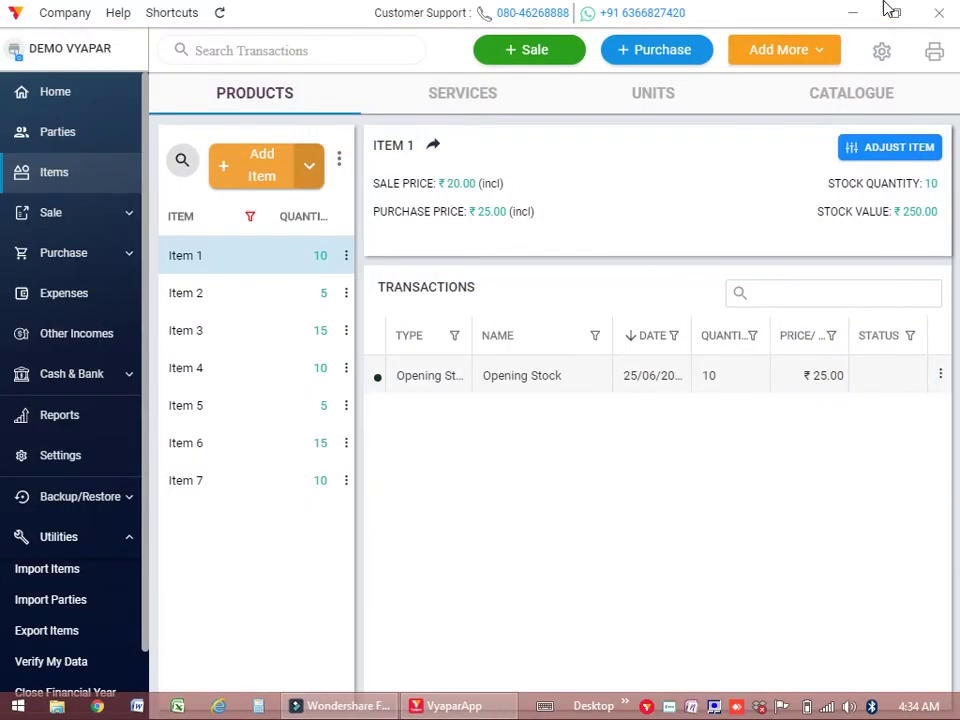
pyautogui.click(849, 25)
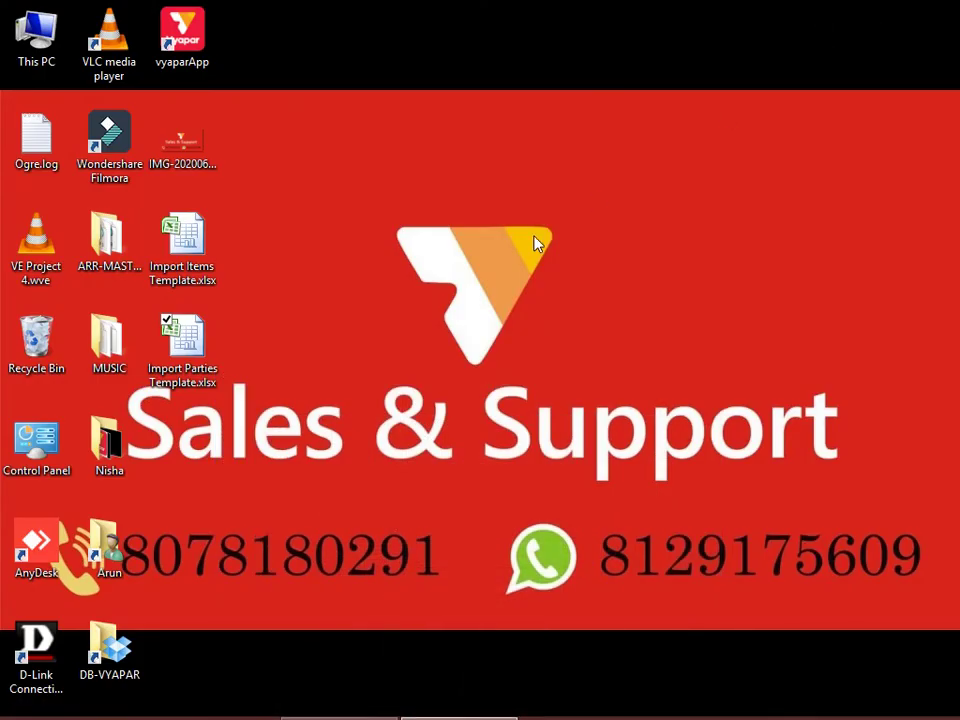
pyautogui.doubleClick(207, 251)
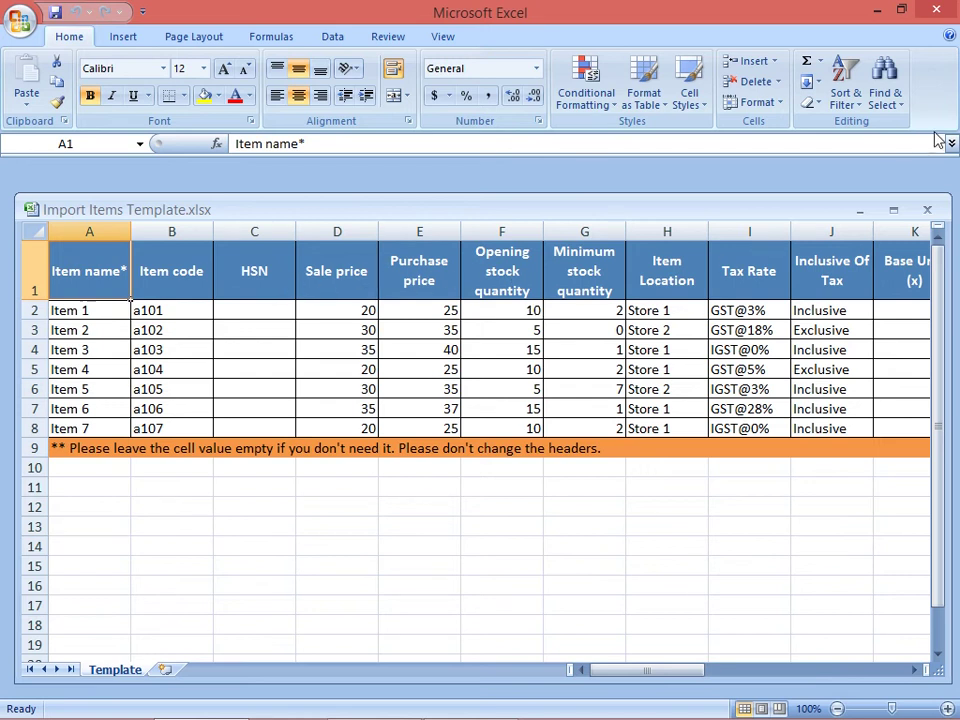
pyautogui.click(937, 11)
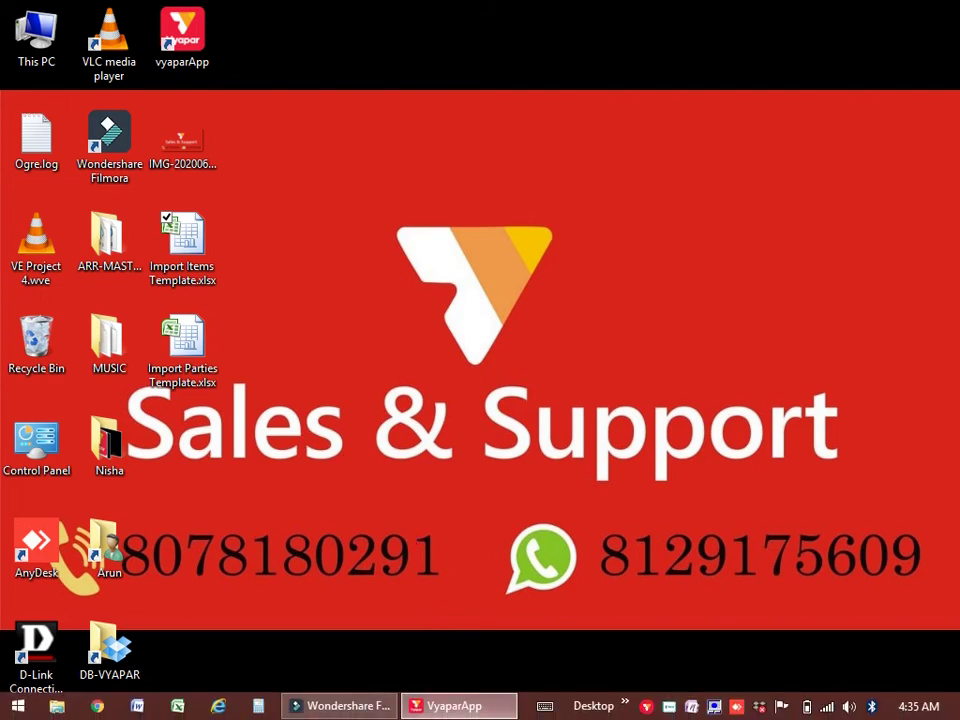
pyautogui.click(463, 706)
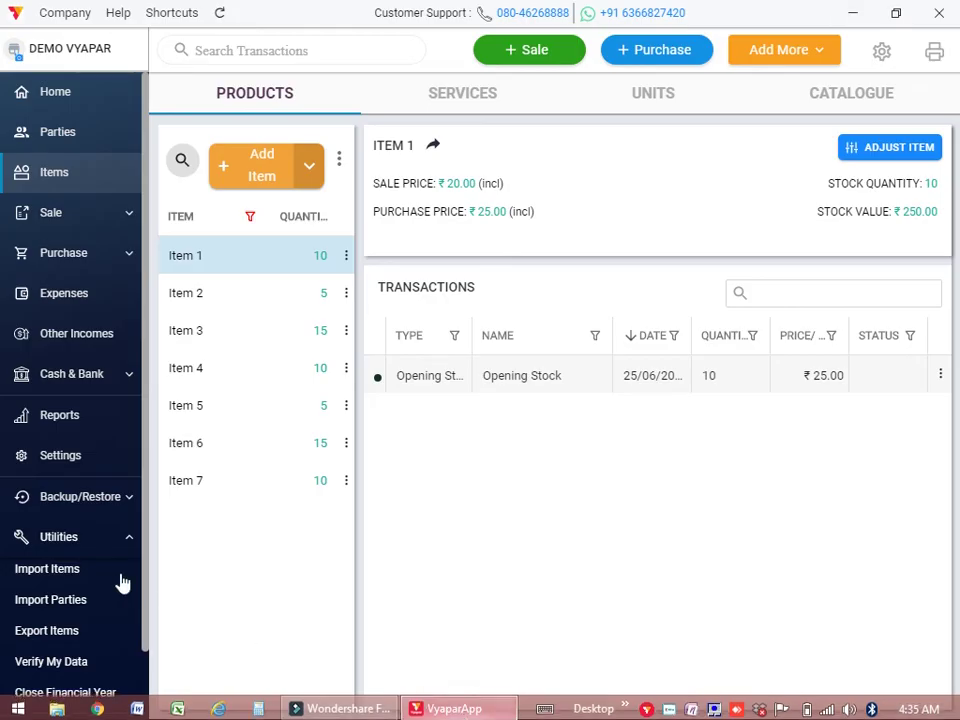
# - Switch Auto Backup off and on again in the general settings, review the backup intervals, and close the settings
pyautogui.click(104, 508)
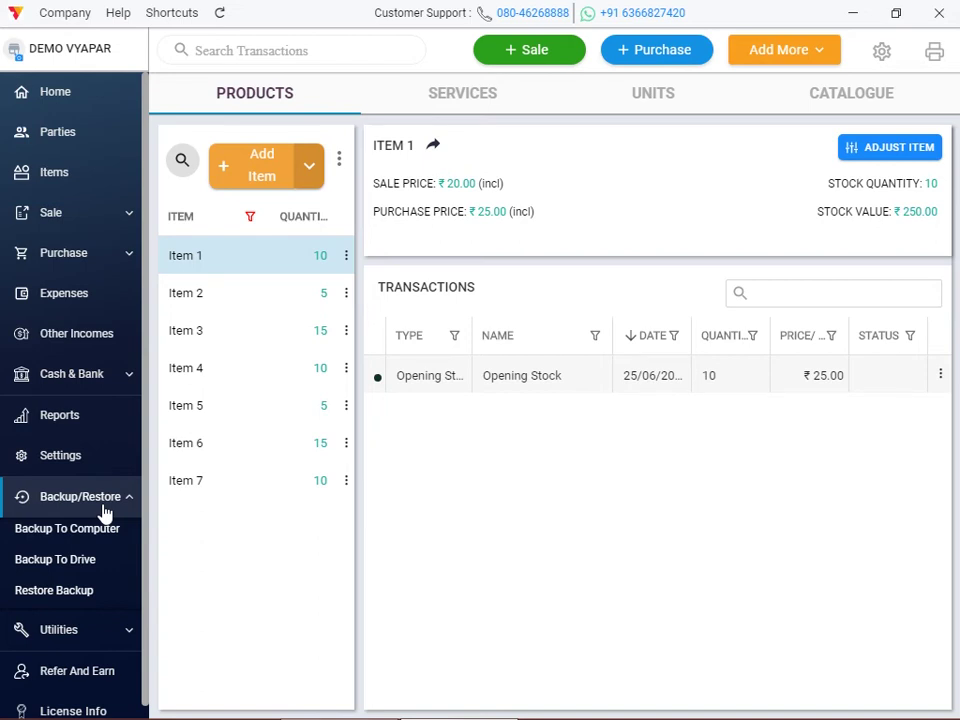
pyautogui.click(881, 53)
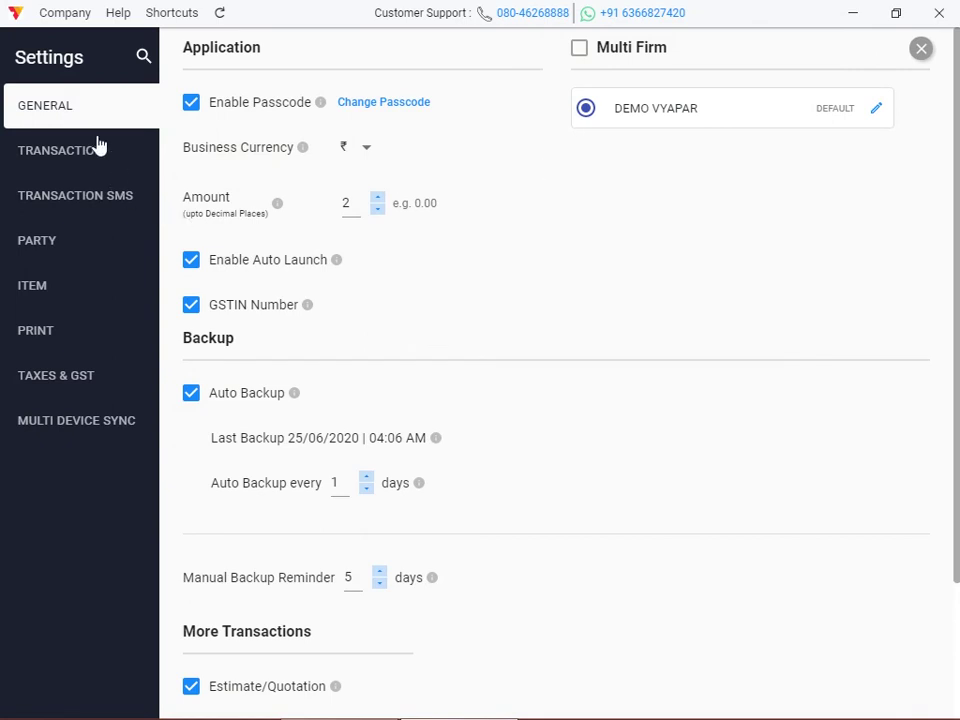
pyautogui.click(193, 395)
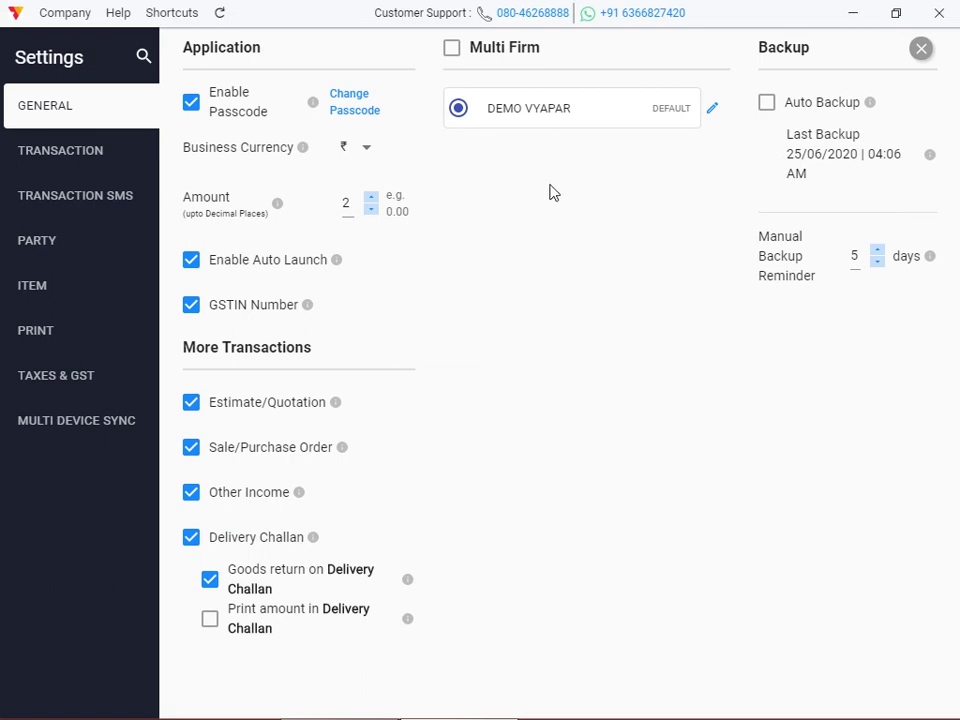
pyautogui.click(767, 104)
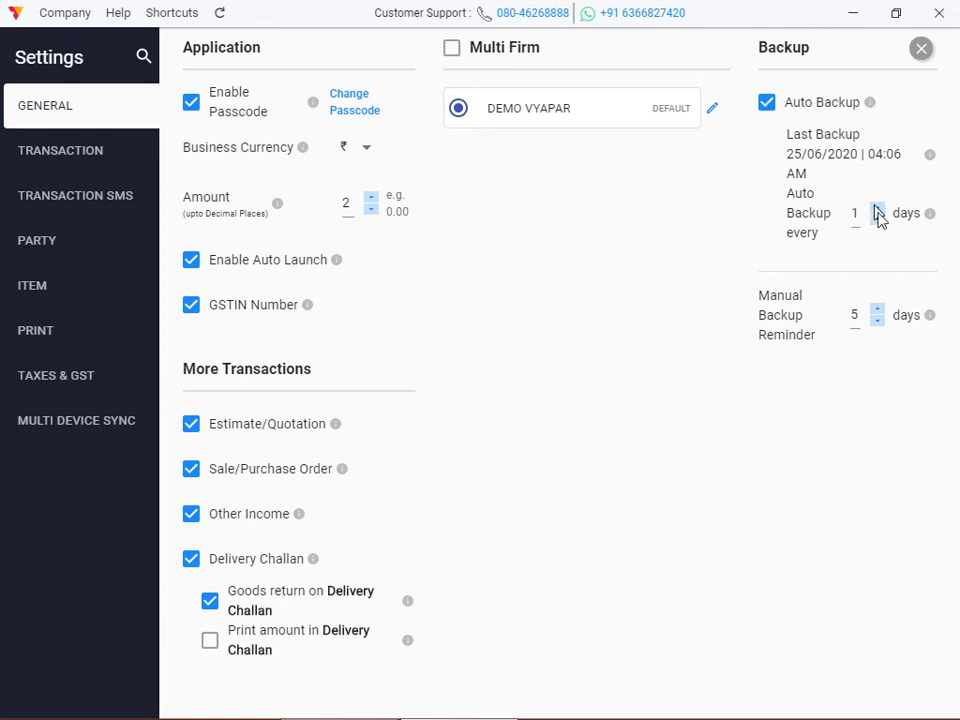
pyautogui.click(860, 215)
pyautogui.click(866, 320)
pyautogui.click(856, 316)
pyautogui.click(923, 52)
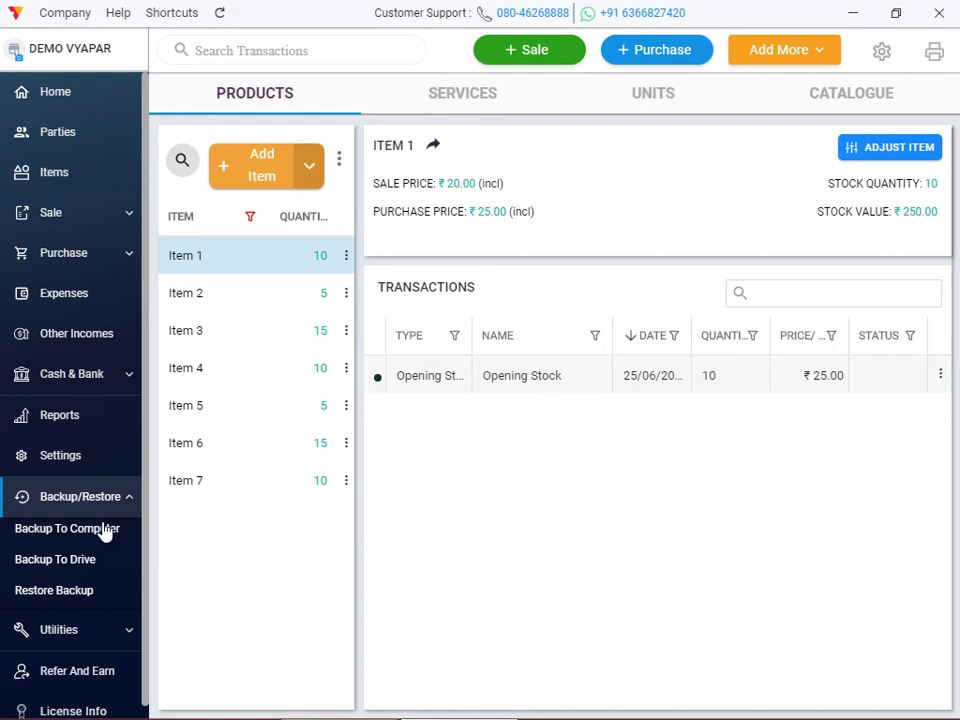
# - Start a backup to the computer and create a Desktop folder named VYAPAR BACKUP DO NOT DELETE in the save dialog
pyautogui.click(100, 538)
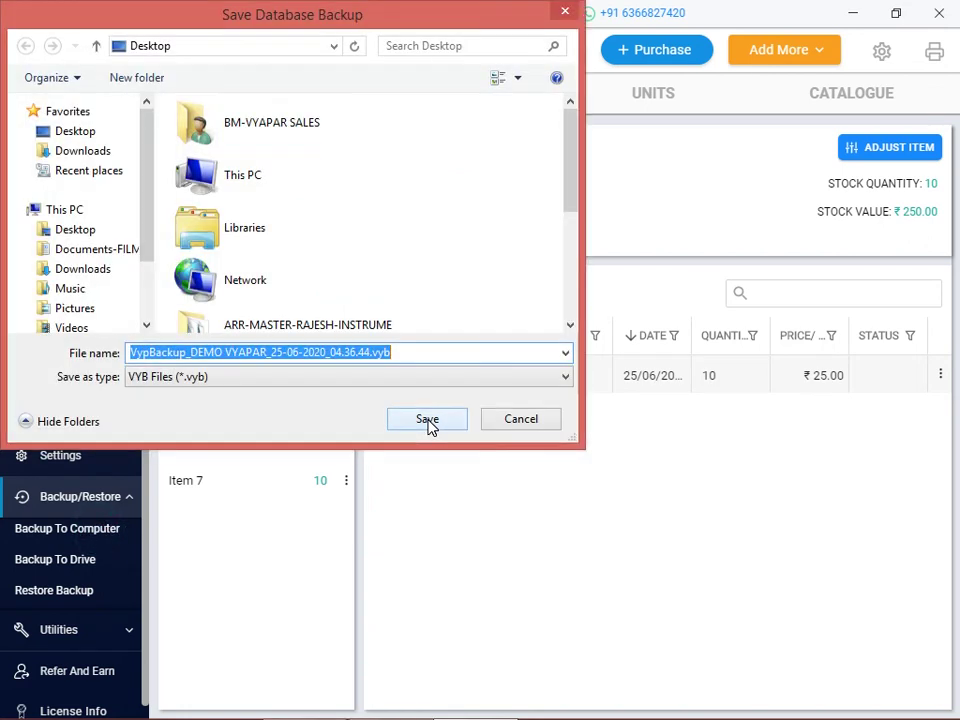
pyautogui.click(147, 316)
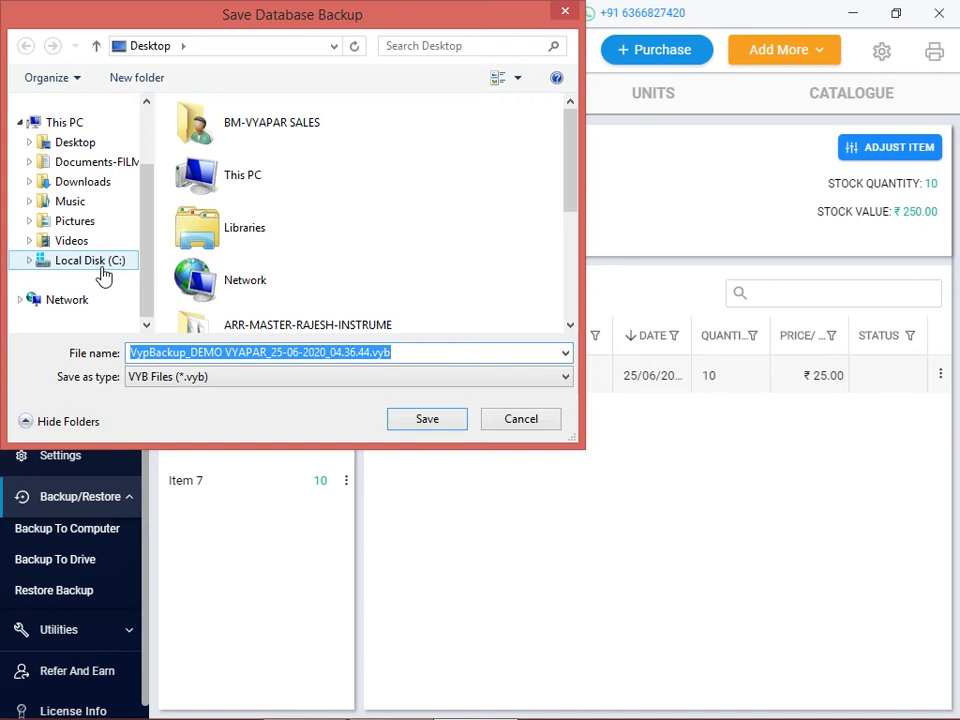
pyautogui.click(453, 260)
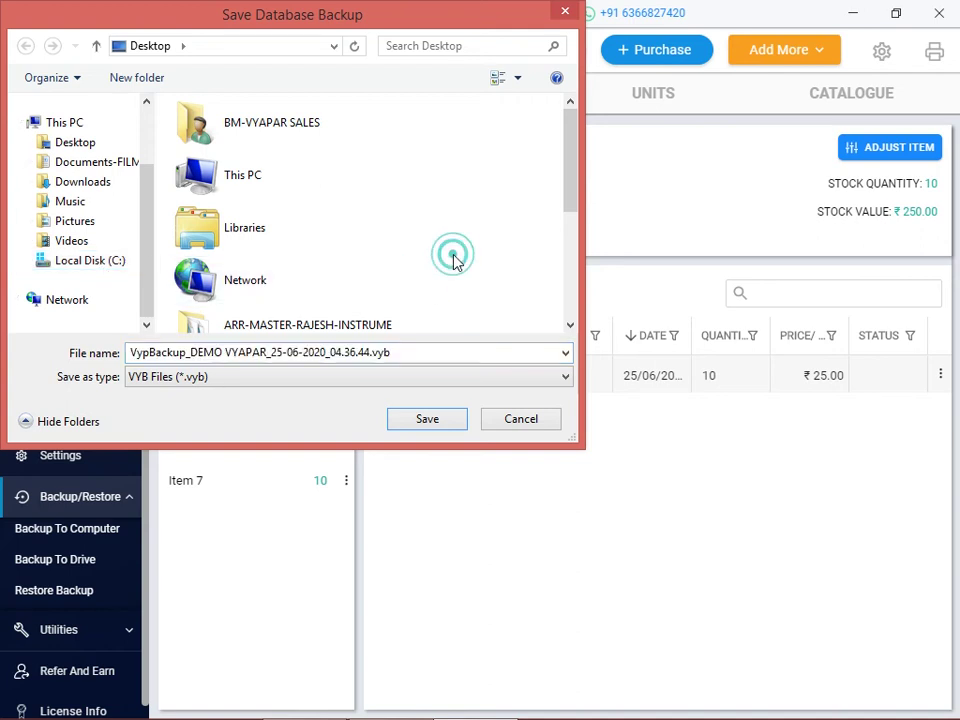
pyautogui.rightClick(453, 258)
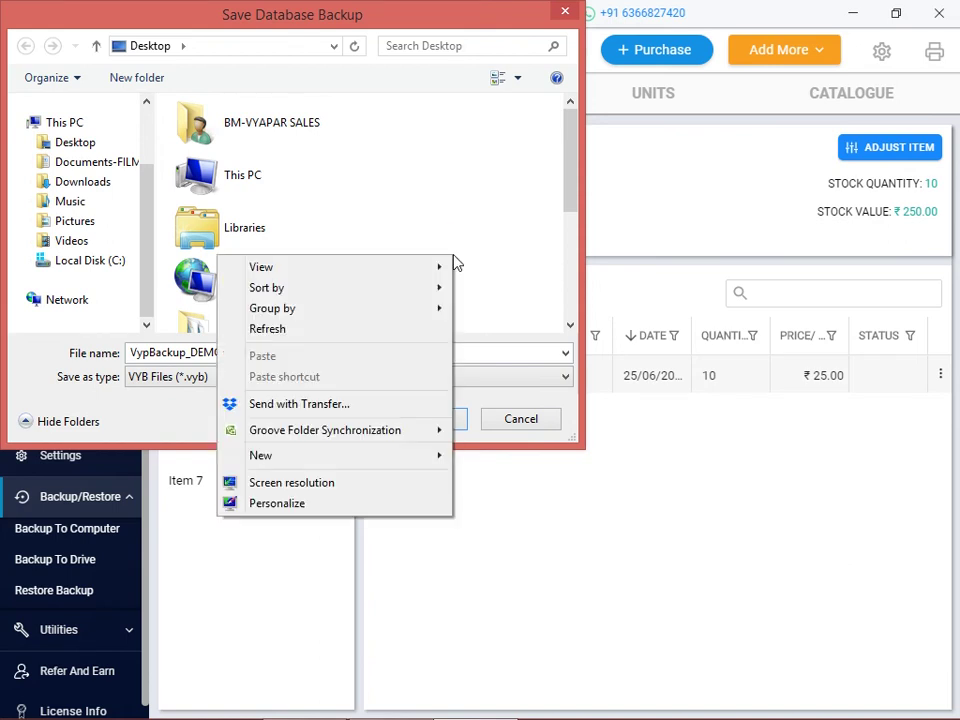
pyautogui.moveTo(340, 460)
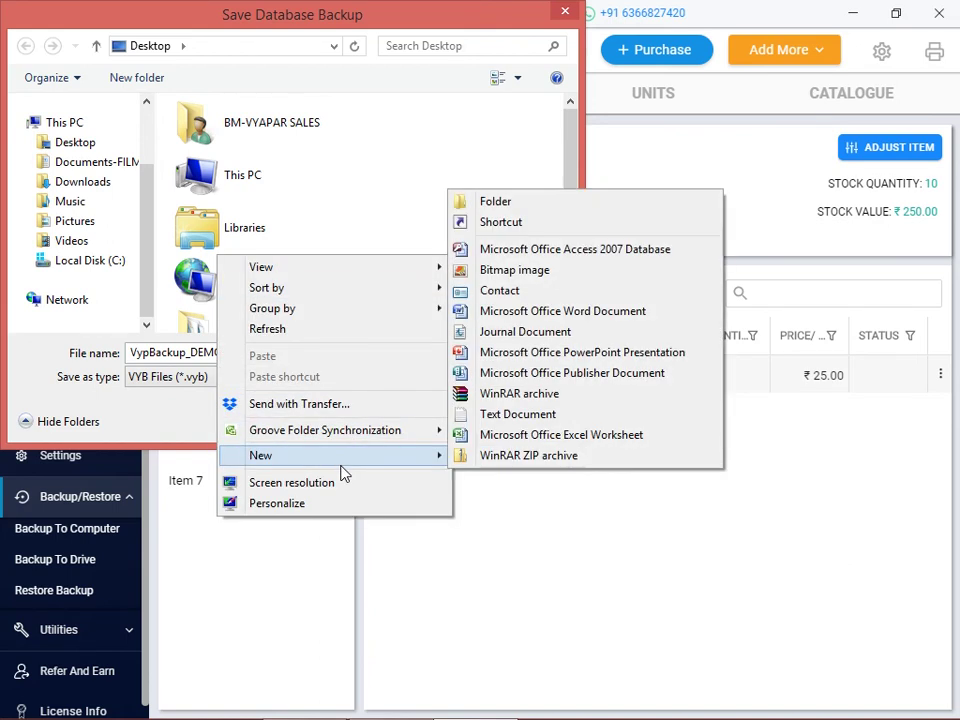
pyautogui.click(514, 216)
pyautogui.write('VYA')
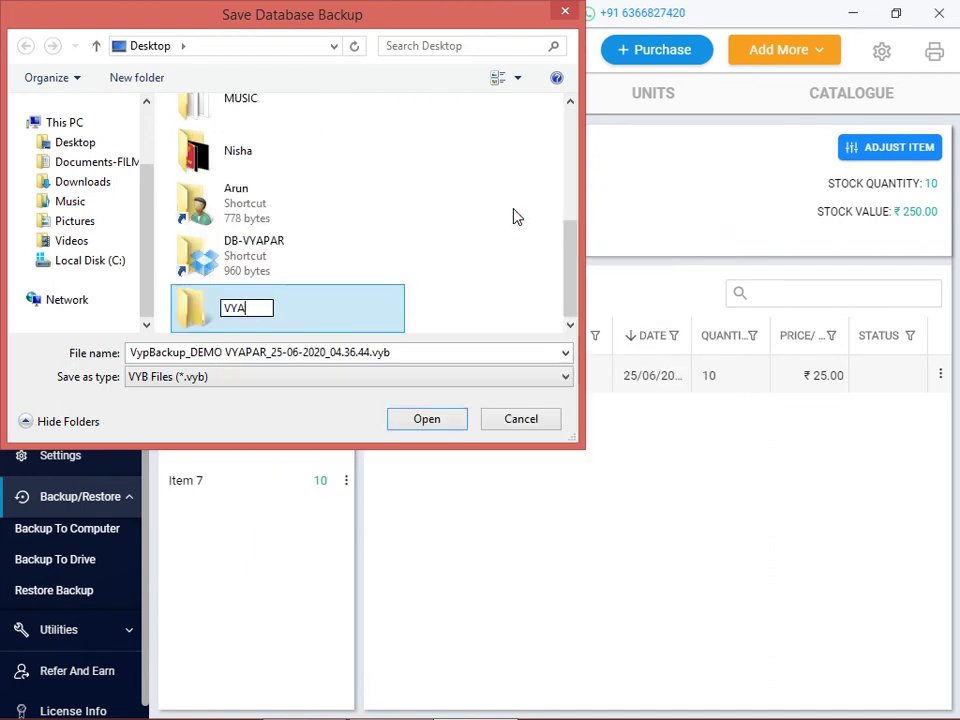
pyautogui.write('PAR BA')
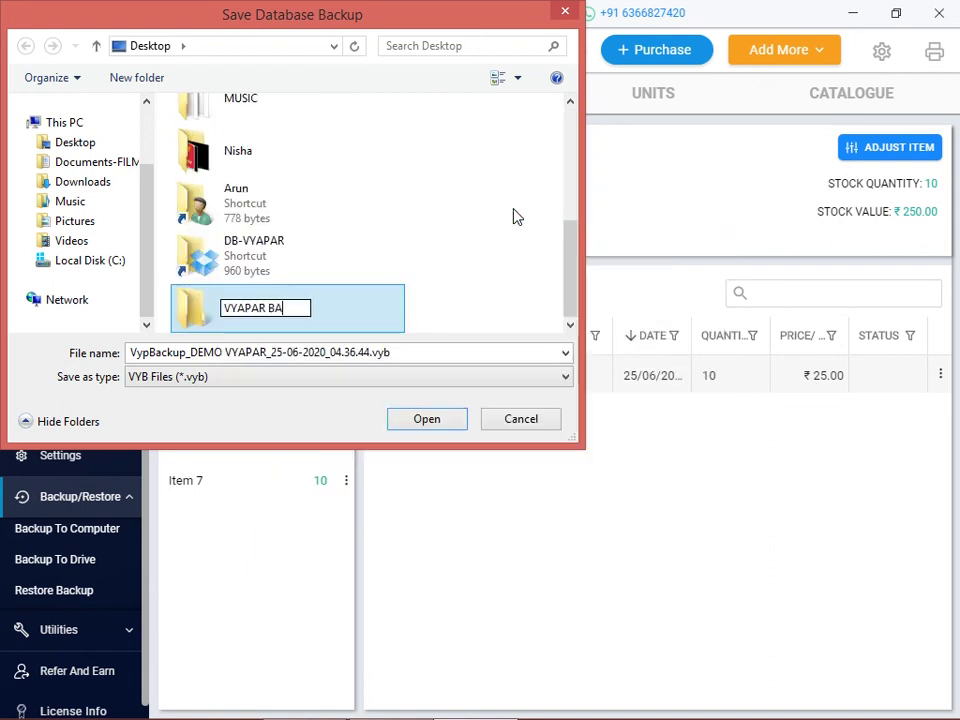
pyautogui.write('CKUP DO NOT DELETE')
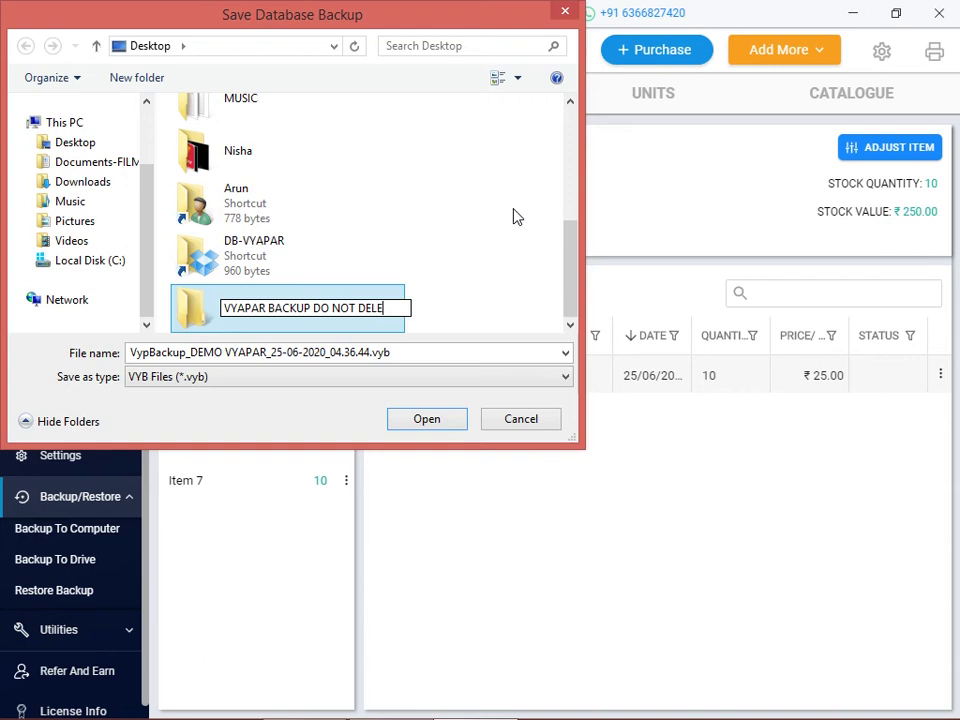
pyautogui.click(468, 230)
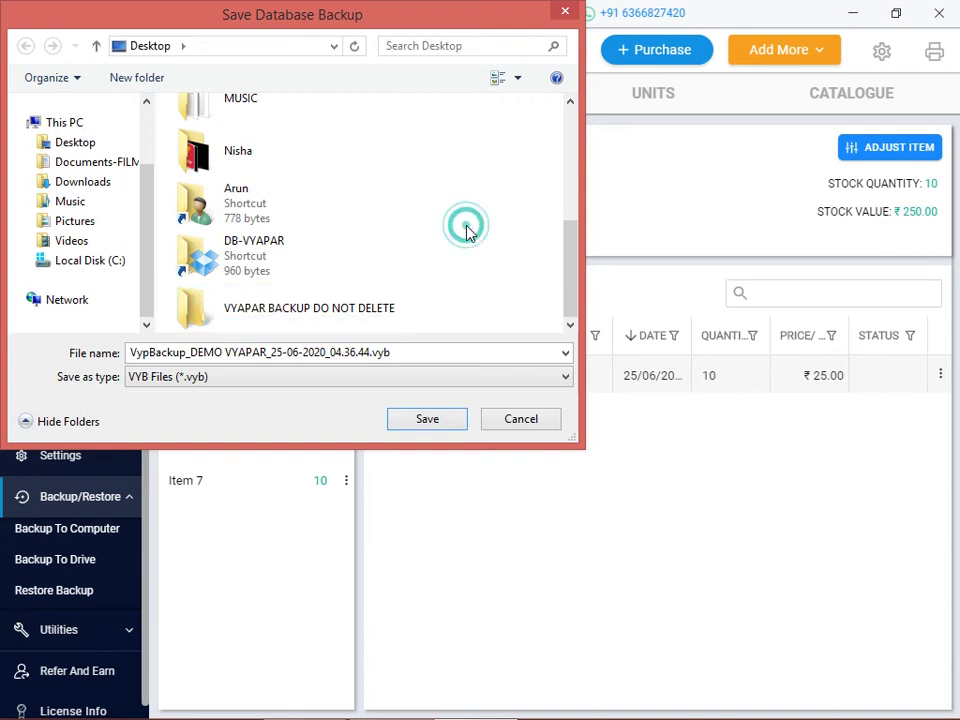
# - Save the database backup inside the VYAPAR BACKUP DO NOT DELETE folder and close the folder window
pyautogui.click(352, 318)
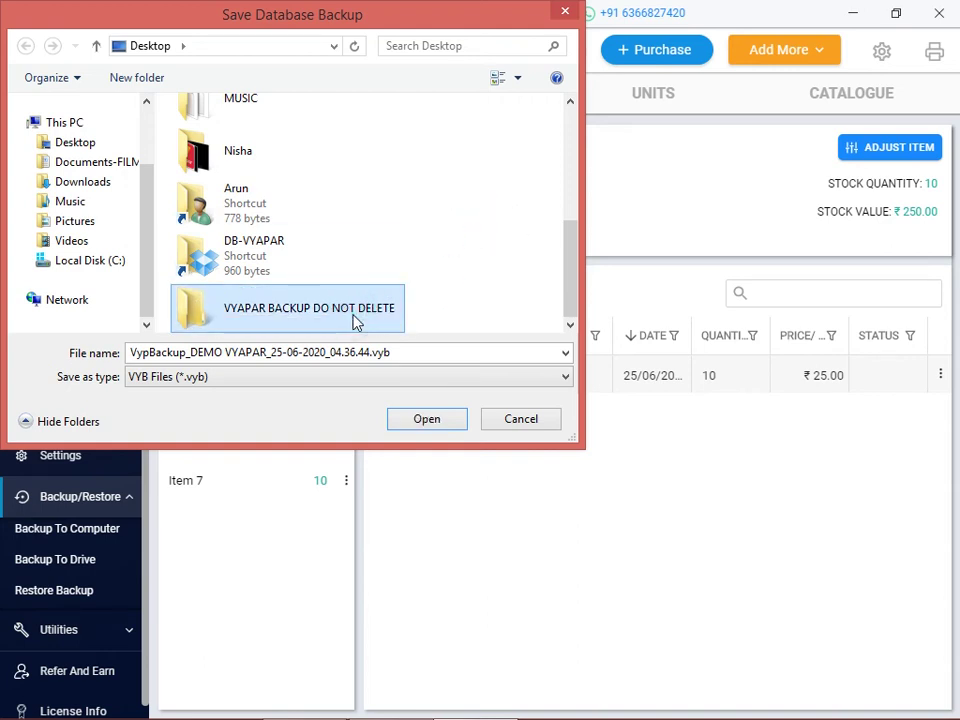
pyautogui.doubleClick(352, 318)
pyautogui.click(449, 428)
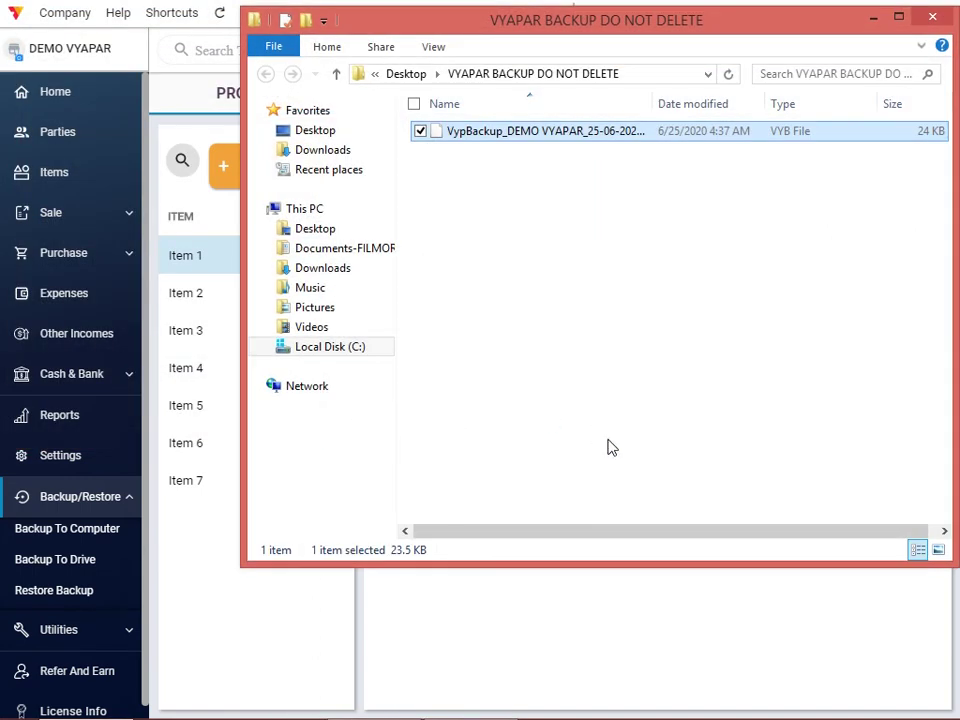
pyautogui.click(933, 19)
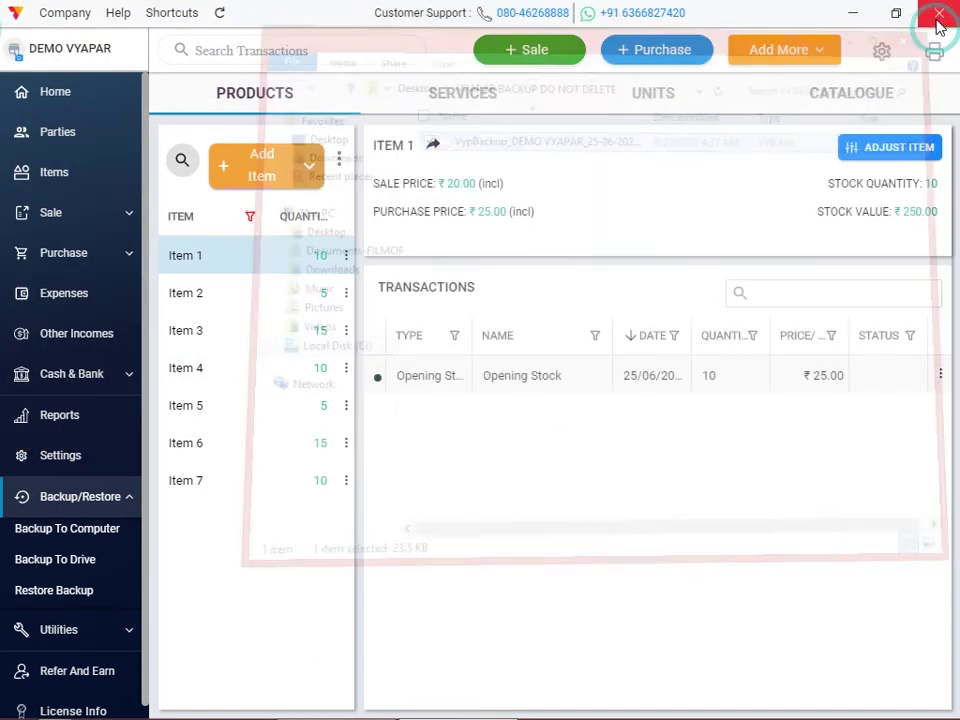
# - Save a second backup to the computer in the same backup folder and close the folder window
pyautogui.click(100, 532)
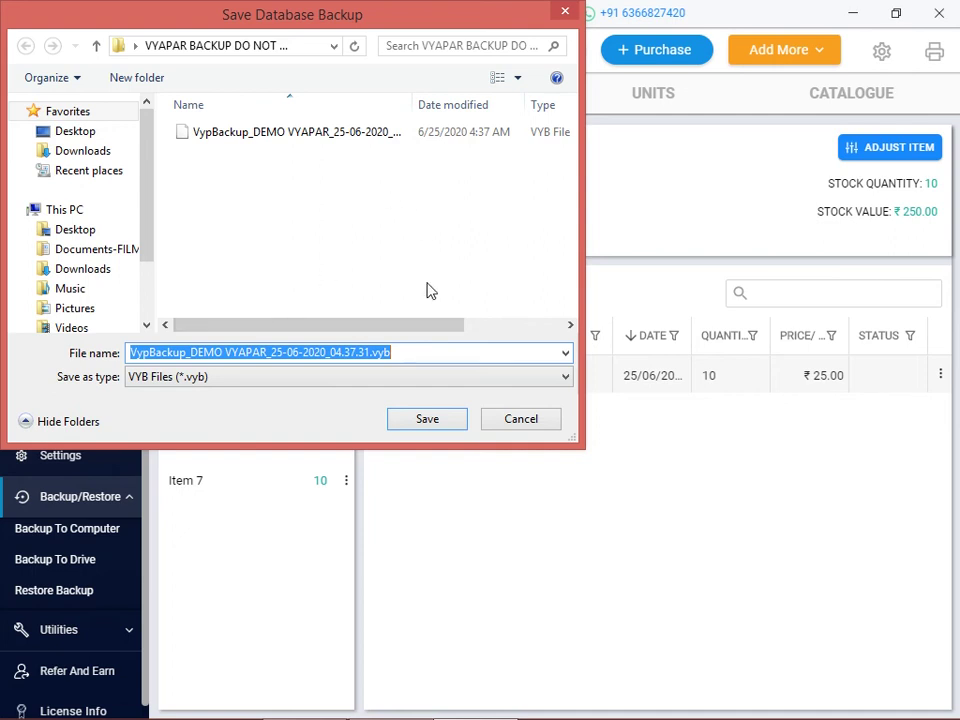
pyautogui.click(427, 420)
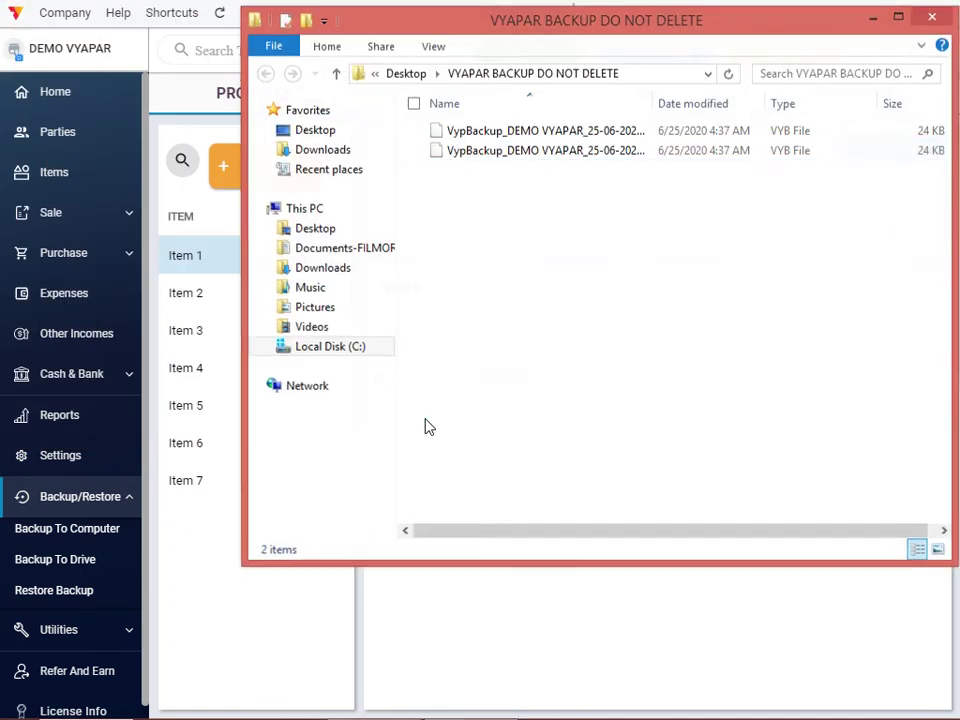
pyautogui.click(934, 22)
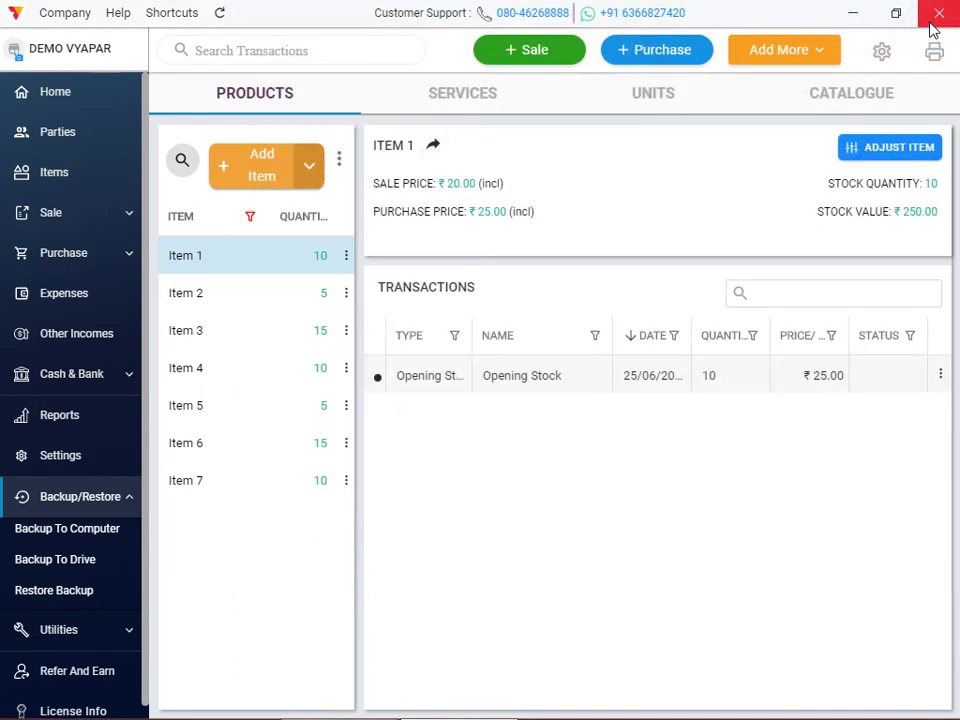
# - Show the Home dashboard and back up the company data to Drive
pyautogui.click(62, 562)
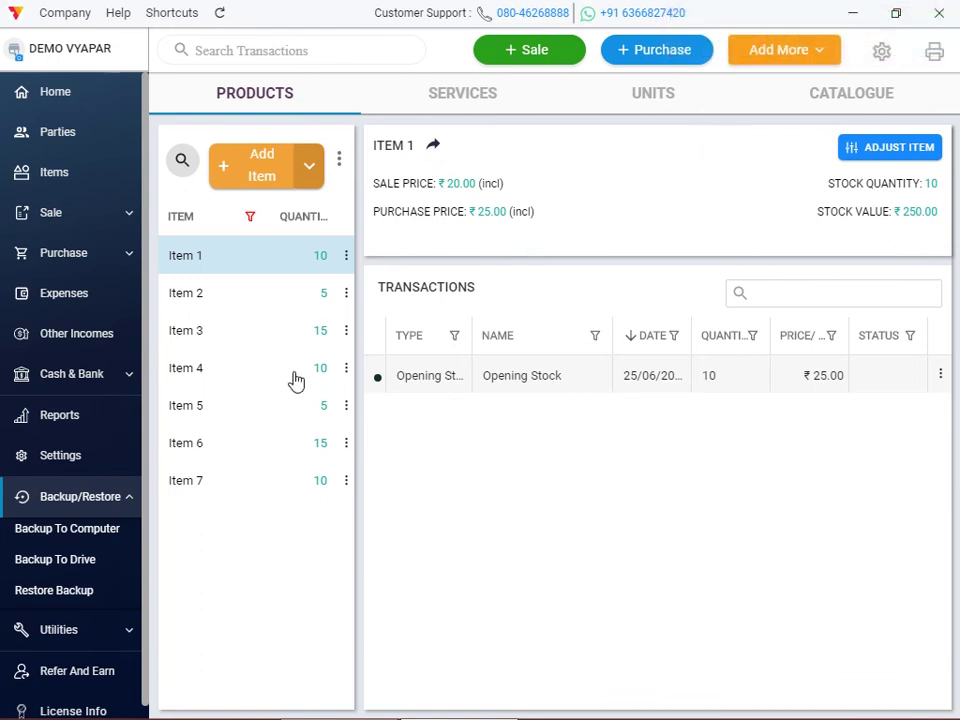
pyautogui.click(66, 568)
pyautogui.click(85, 104)
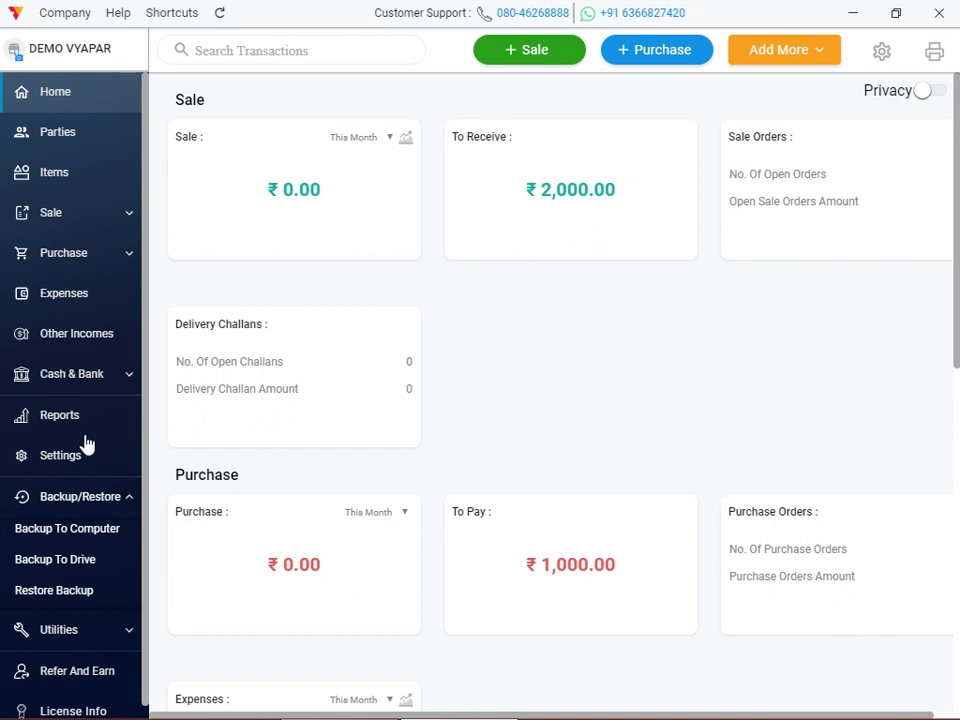
pyautogui.click(82, 568)
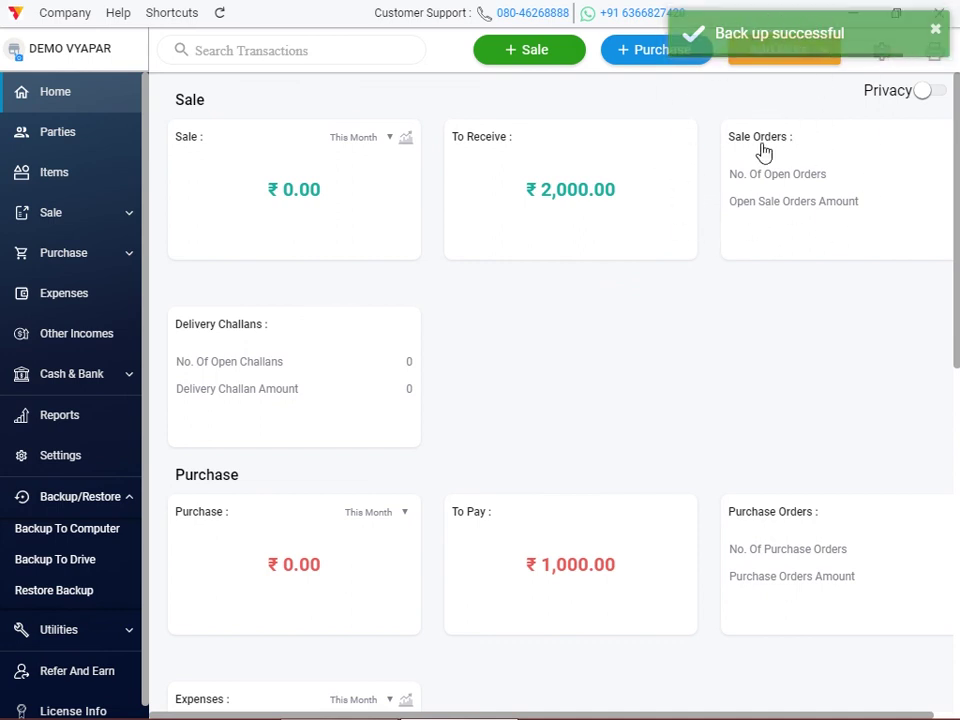
# - Save a third database backup to the computer in VYAPAR BACKUP DO NOT DELETE and close the folder window
pyautogui.click(100, 530)
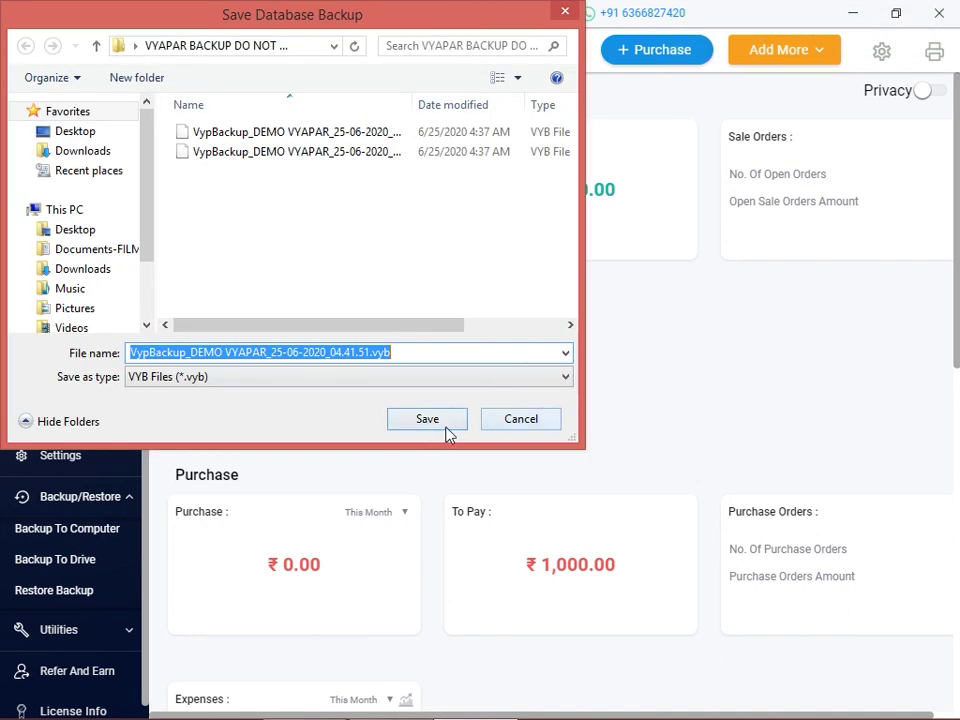
pyautogui.click(446, 433)
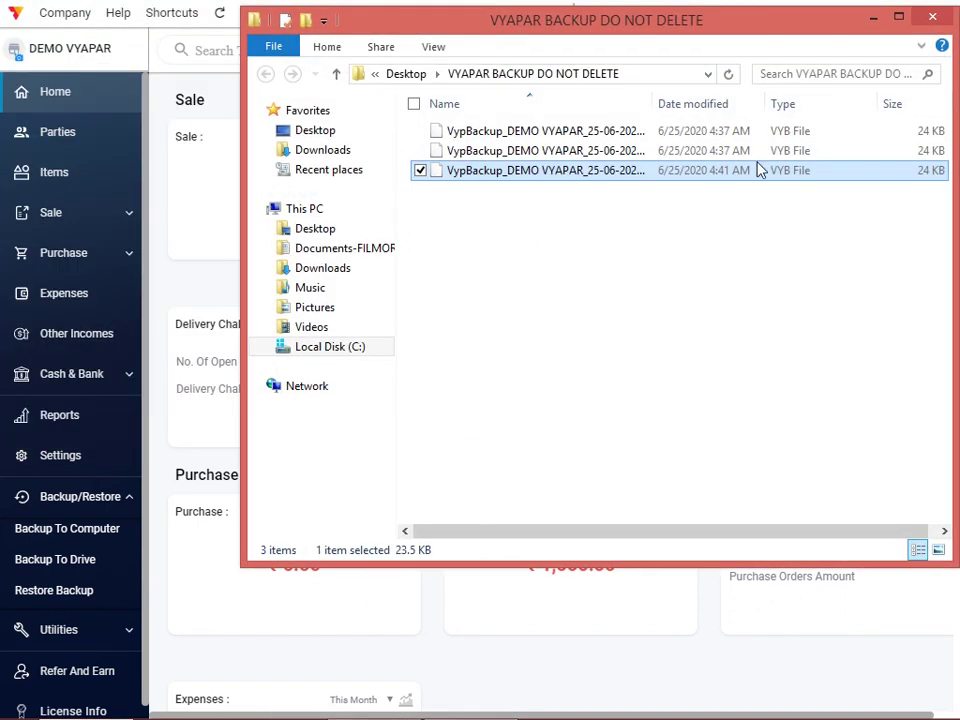
pyautogui.click(932, 18)
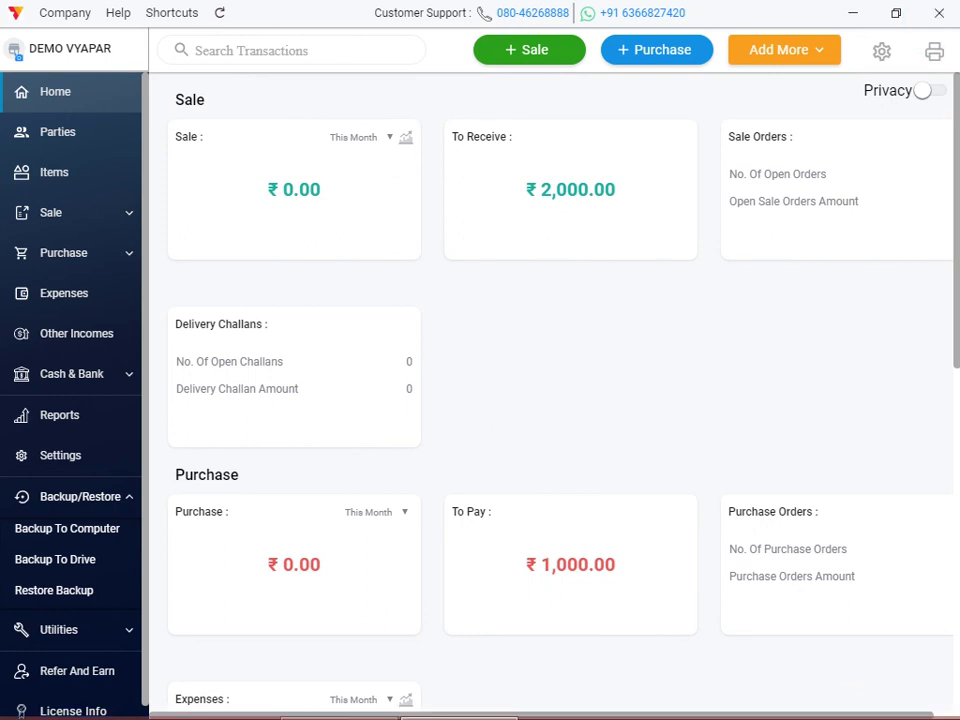
pyautogui.moveTo(636, 717)
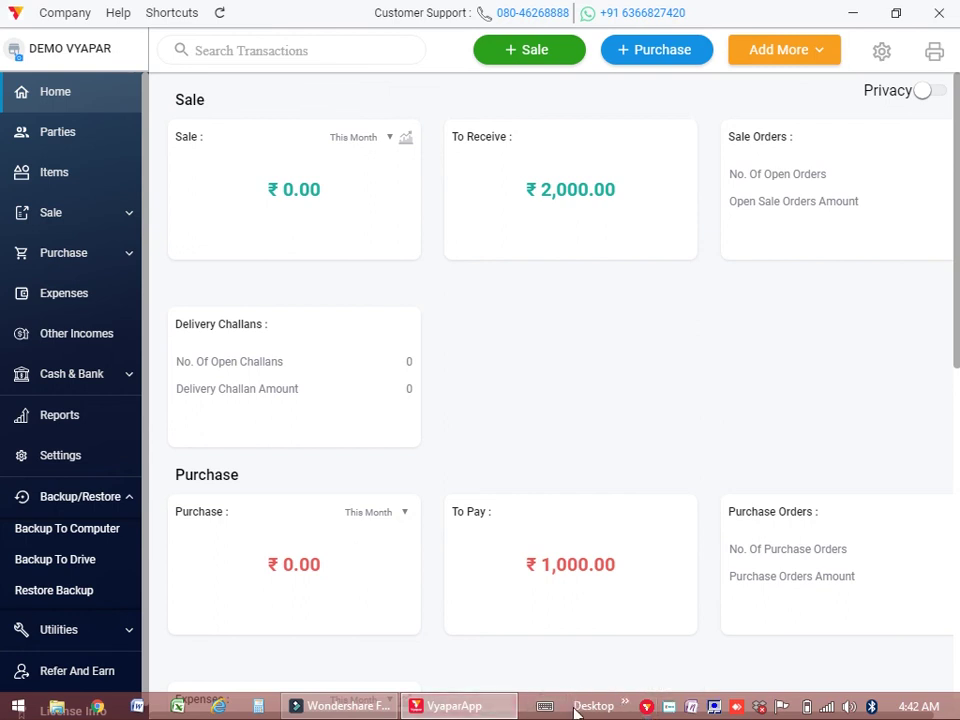
pyautogui.rightClick(671, 706)
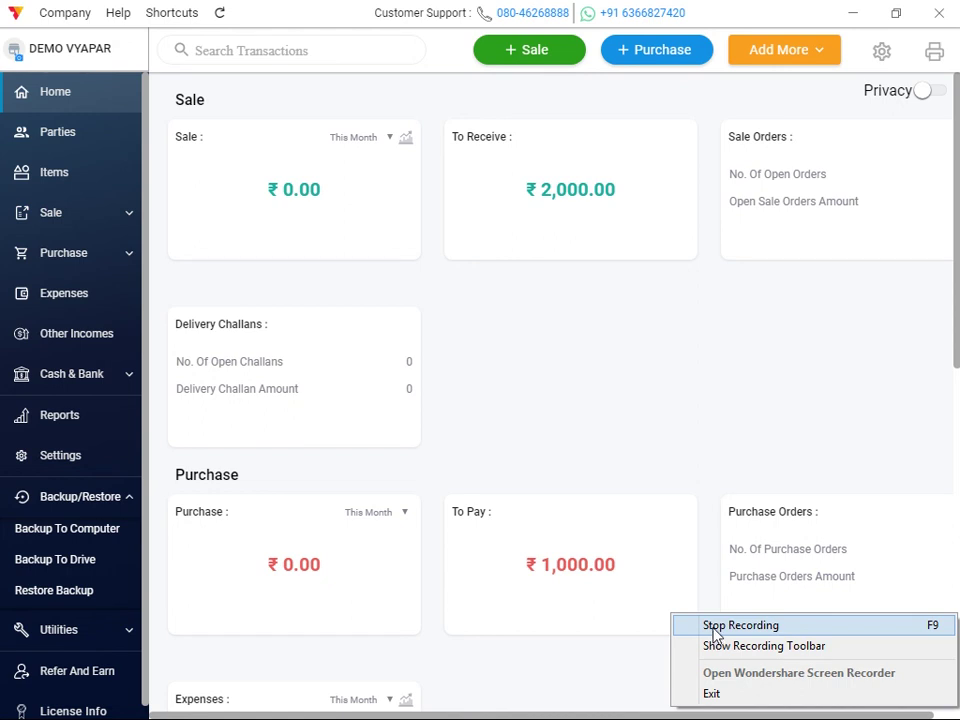
pyautogui.click(657, 459)
pyautogui.click(854, 11)
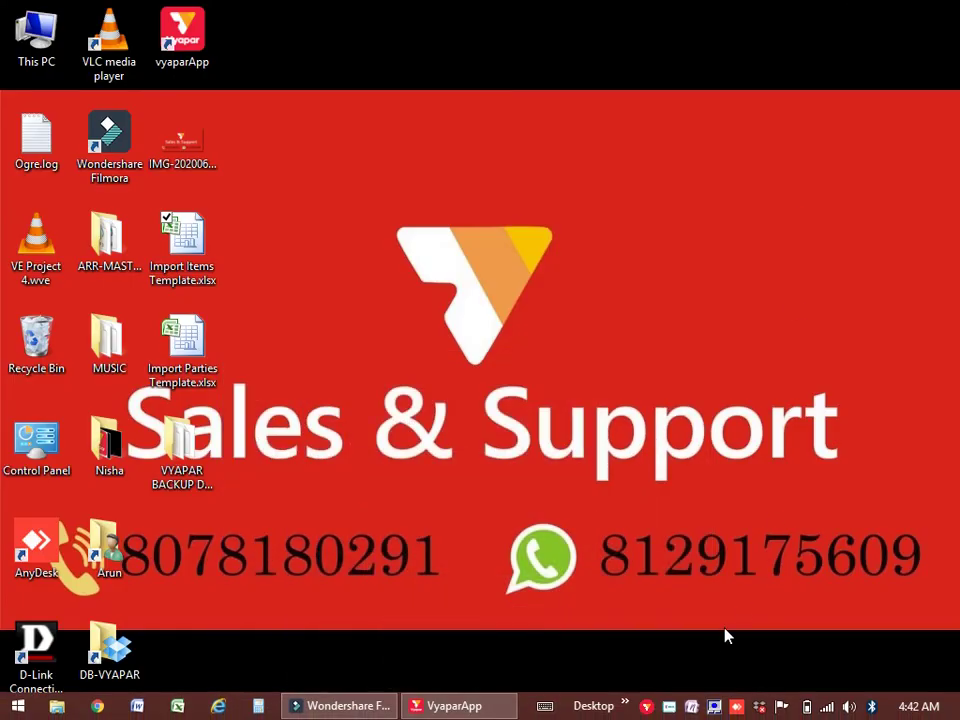
pyautogui.rightClick(669, 707)
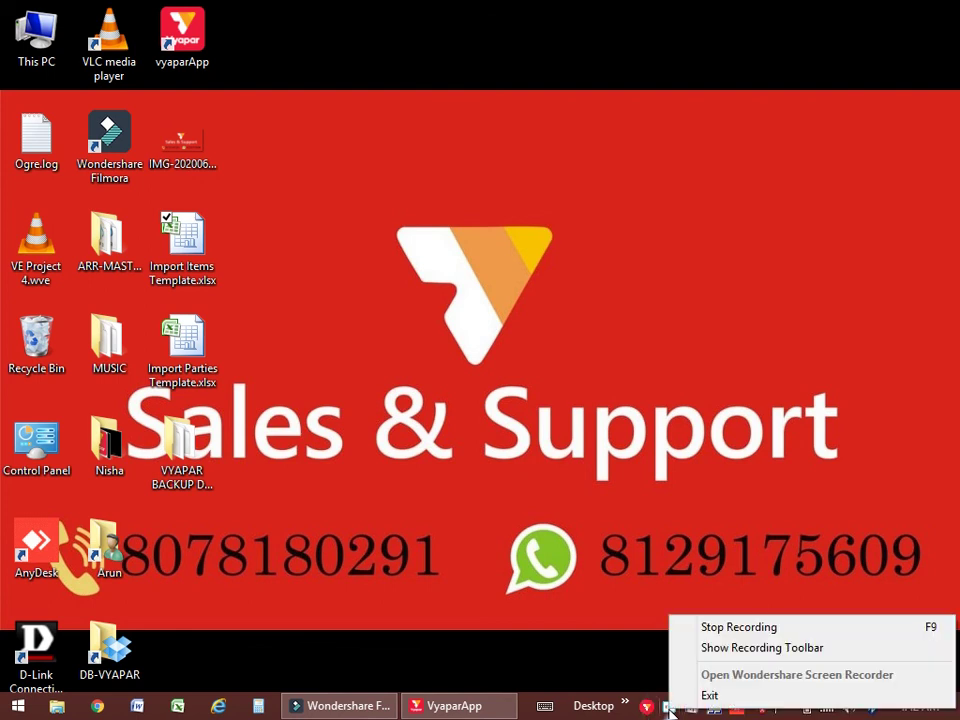